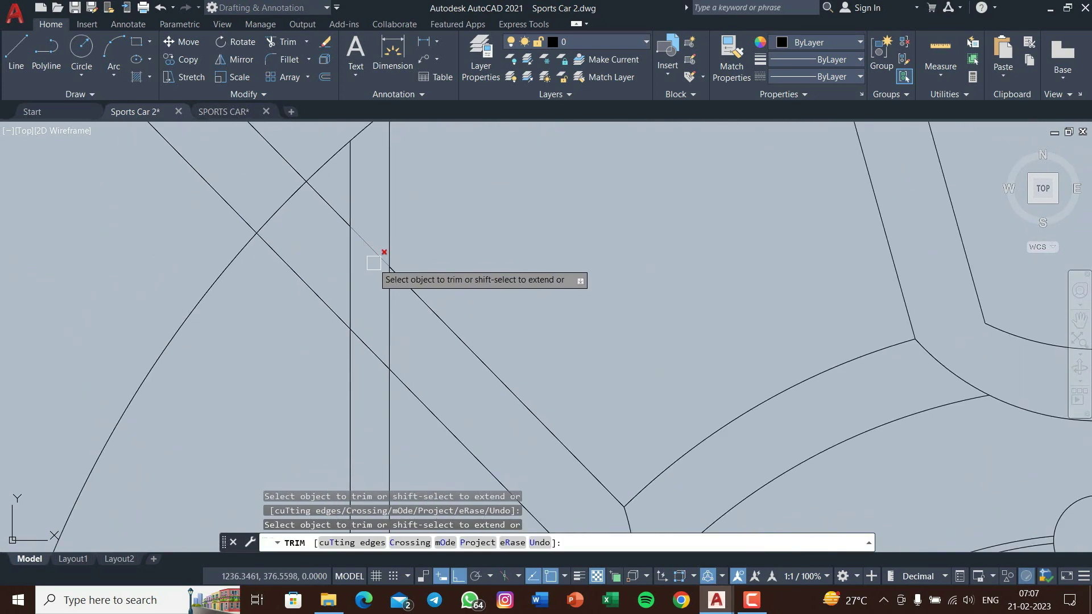
Step: Finish trimming the wheel spoke line ends
{"action": "scroll", "coordinate": [407, 363], "scroll_direction": "down", "scroll_amount": 5}
{"action": "scroll", "coordinate": [483, 280], "scroll_direction": "up", "scroll_amount": 2}
{"action": "scroll", "coordinate": [483, 280], "scroll_direction": "up", "scroll_amount": 4}
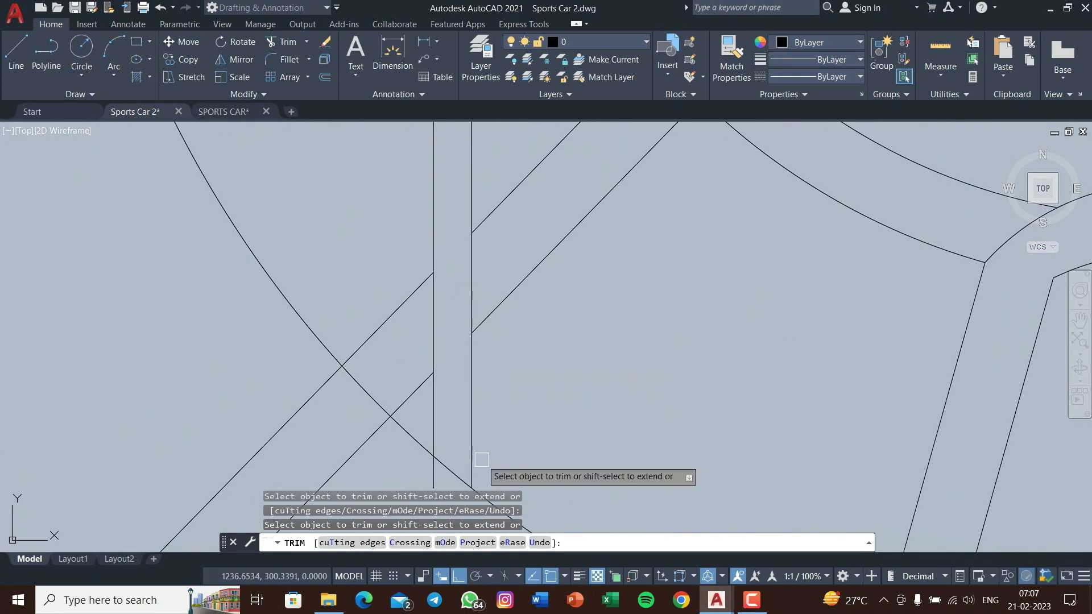
{"action": "scroll", "coordinate": [455, 308], "scroll_direction": "down", "scroll_amount": 2}
{"action": "key", "text": "Escape"}
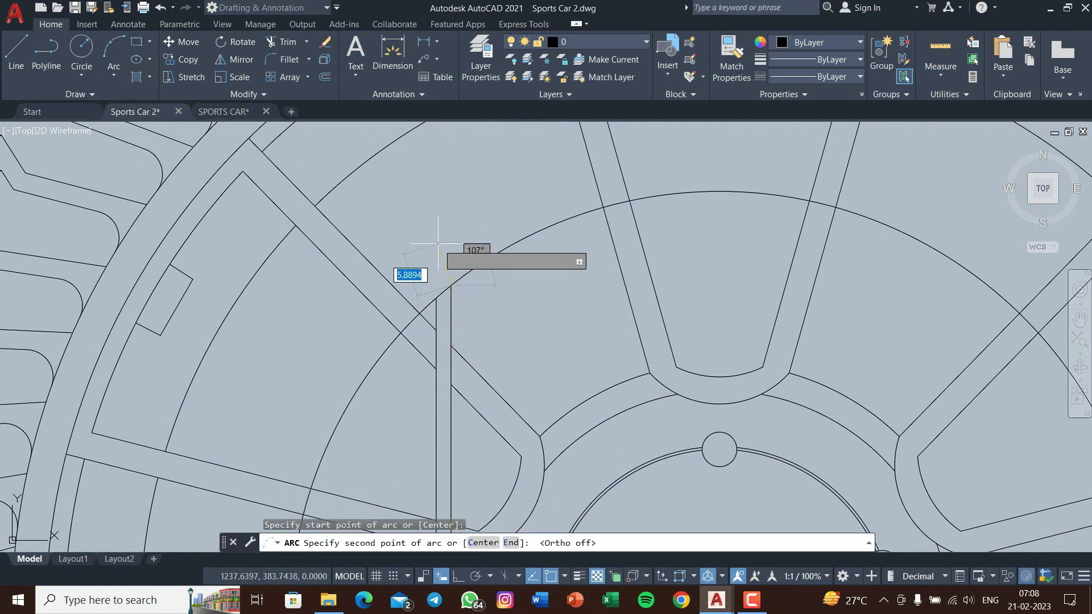
Step: Add a new arc across the wheel spoke, abandoning a second unfinished arc
{"action": "left_click", "coordinate": [438, 243]}
{"action": "left_click", "coordinate": [334, 223]}
{"action": "scroll", "coordinate": [334, 223], "scroll_direction": "down", "scroll_amount": 4}
{"action": "scroll", "coordinate": [397, 232], "scroll_direction": "up", "scroll_amount": 4}
{"action": "key", "text": "Return"}
{"action": "scroll", "coordinate": [384, 259], "scroll_direction": "up", "scroll_amount": 2}
{"action": "left_click", "coordinate": [377, 262]}
{"action": "scroll", "coordinate": [378, 262], "scroll_direction": "up", "scroll_amount": 3}
{"action": "left_click", "coordinate": [285, 163]}
{"action": "scroll", "coordinate": [531, 263], "scroll_direction": "down", "scroll_amount": 4}
{"action": "scroll", "coordinate": [500, 421], "scroll_direction": "up", "scroll_amount": 2}
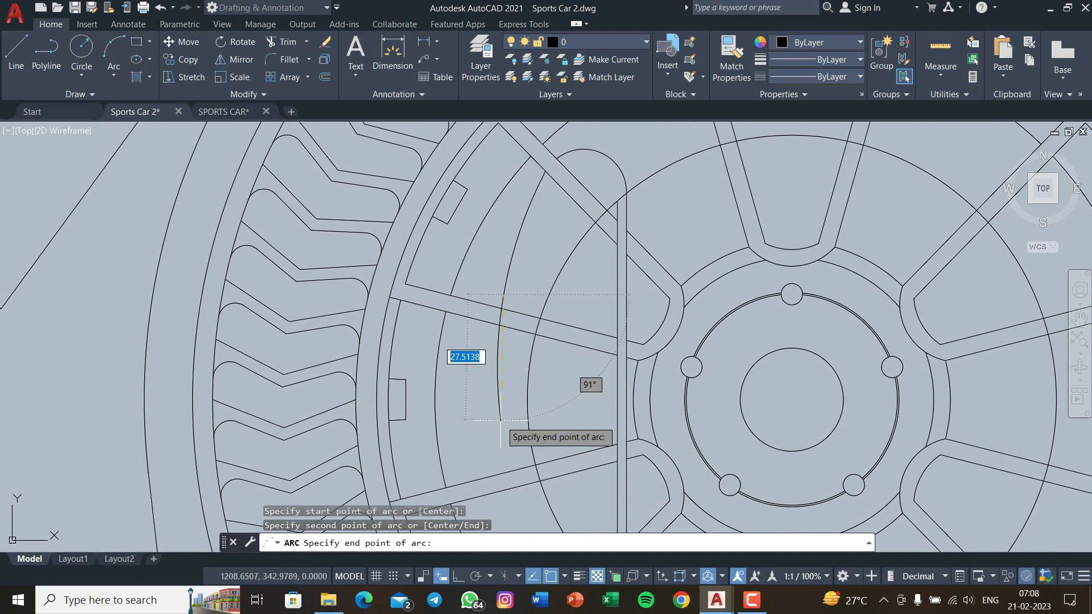
{"action": "key", "text": "Escape"}
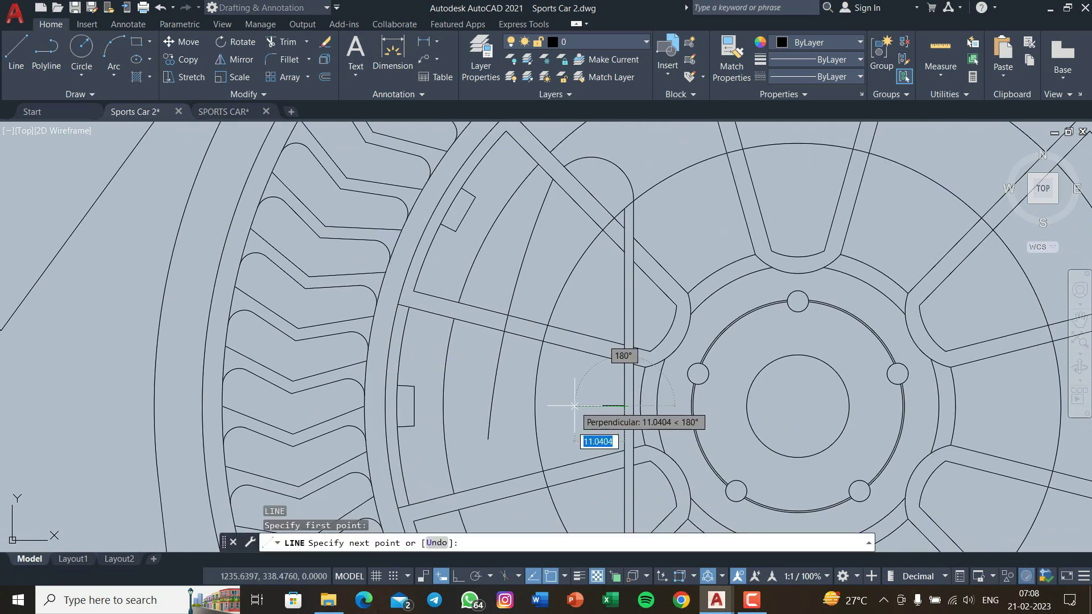
Step: Draw a short line perpendicular to the spoke edge and window-select nearby wheel lines
{"action": "left_click", "coordinate": [575, 406]}
{"action": "key", "text": "Return"}
{"action": "scroll", "coordinate": [517, 362], "scroll_direction": "down", "scroll_amount": 2}
{"action": "left_click", "coordinate": [535, 373]}
{"action": "scroll", "coordinate": [502, 274], "scroll_direction": "up", "scroll_amount": 2}
{"action": "left_click", "coordinate": [443, 242]}
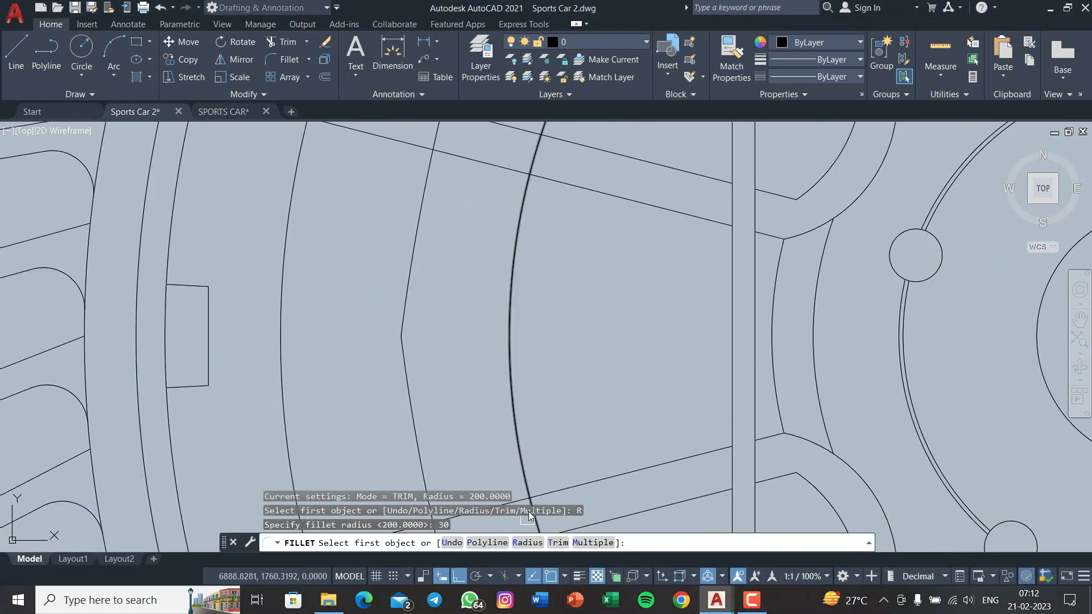
Step: Undo the trial radius-50 fillet and trim the spoke-end lines
{"action": "key", "text": "ctrl+z"}
{"action": "key", "text": "ctrl+z"}
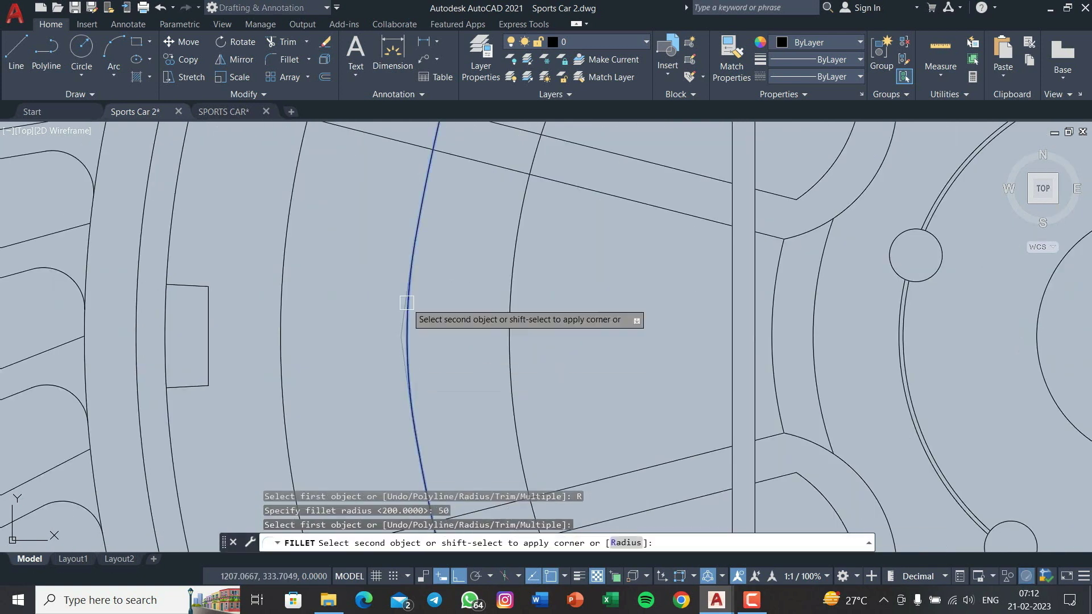
{"action": "scroll", "coordinate": [482, 312], "scroll_direction": "up", "scroll_amount": 5}
{"action": "key", "text": "Escape"}
{"action": "key", "text": "Escape"}
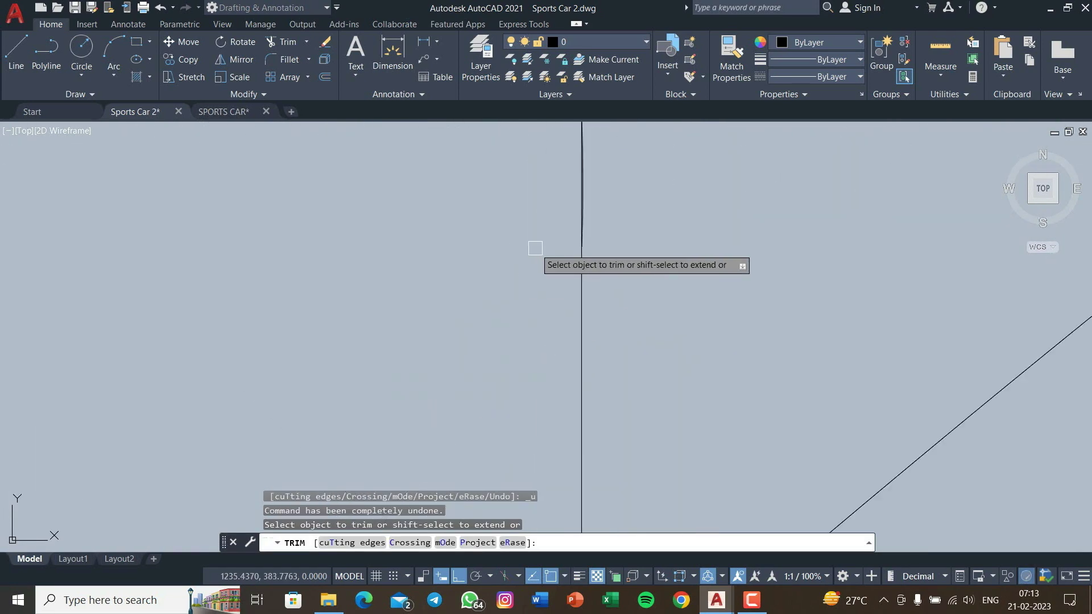
{"action": "scroll", "coordinate": [512, 244], "scroll_direction": "up", "scroll_amount": 5}
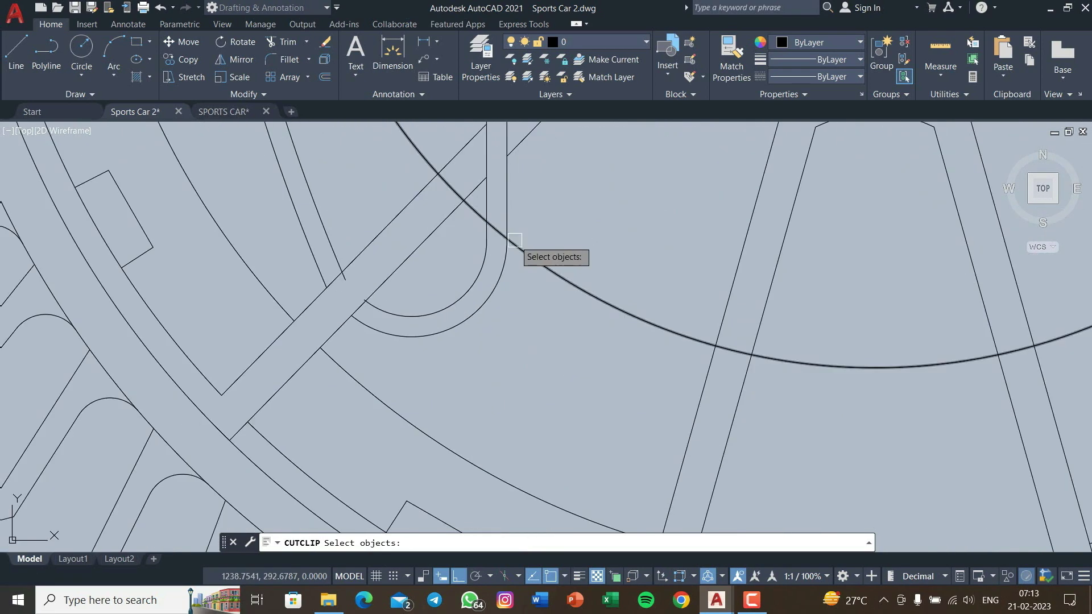
{"action": "scroll", "coordinate": [523, 335], "scroll_direction": "down", "scroll_amount": 5}
{"action": "scroll", "coordinate": [476, 378], "scroll_direction": "up", "scroll_amount": 2}
{"action": "key", "text": "Escape"}
Step: Extend the spoke-end lines to meet the arcs
{"action": "scroll", "coordinate": [445, 318], "scroll_direction": "down", "scroll_amount": 2}
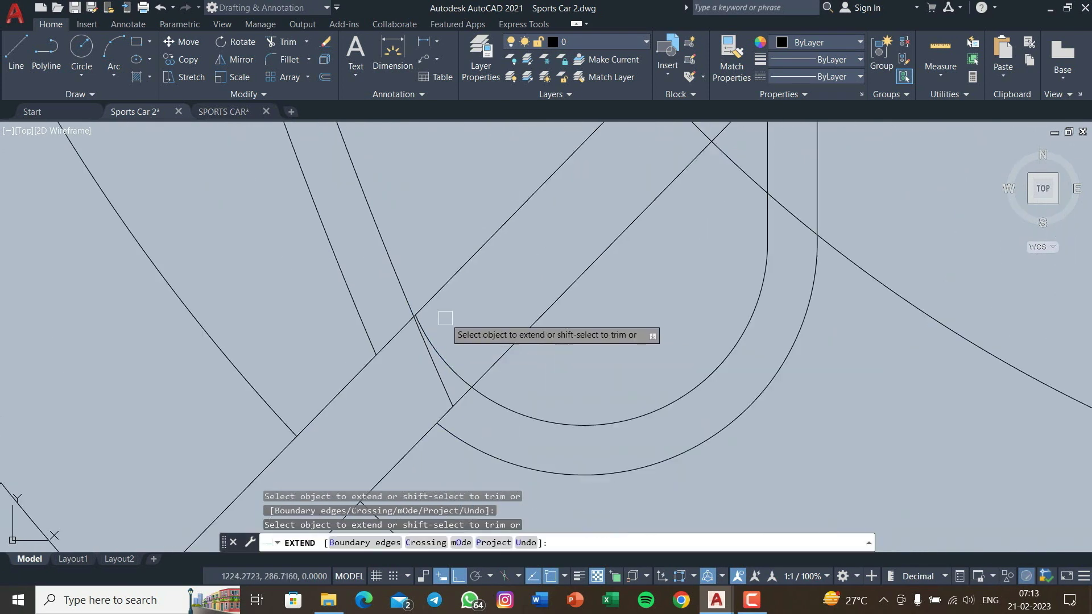
{"action": "scroll", "coordinate": [471, 392], "scroll_direction": "down", "scroll_amount": 3}
{"action": "scroll", "coordinate": [394, 312], "scroll_direction": "up", "scroll_amount": 3}
{"action": "scroll", "coordinate": [344, 393], "scroll_direction": "up", "scroll_amount": 2}
{"action": "scroll", "coordinate": [396, 318], "scroll_direction": "up", "scroll_amount": 2}
{"action": "key", "text": "Escape"}
Step: Trim the stray line piece at the spoke end with TR
{"action": "type", "text": "tr"}
{"action": "key", "text": "Return"}
{"action": "scroll", "coordinate": [342, 335], "scroll_direction": "up", "scroll_amount": 2}
{"action": "scroll", "coordinate": [386, 377], "scroll_direction": "down", "scroll_amount": 5}
{"action": "scroll", "coordinate": [357, 344], "scroll_direction": "up", "scroll_amount": 3}
{"action": "scroll", "coordinate": [326, 365], "scroll_direction": "up", "scroll_amount": 3}
{"action": "scroll", "coordinate": [326, 365], "scroll_direction": "down", "scroll_amount": 4}
{"action": "scroll", "coordinate": [348, 453], "scroll_direction": "up", "scroll_amount": 4}
{"action": "left_click", "coordinate": [349, 453]}
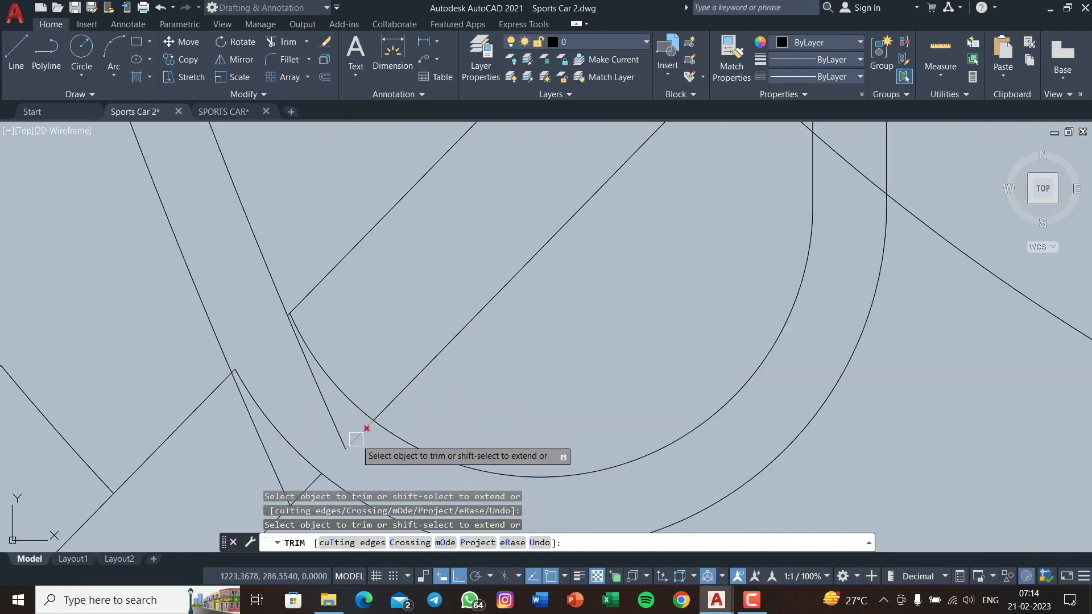
{"action": "scroll", "coordinate": [332, 369], "scroll_direction": "down", "scroll_amount": 3}
{"action": "scroll", "coordinate": [385, 315], "scroll_direction": "up", "scroll_amount": 2}
{"action": "key", "text": "Escape"}
{"action": "key", "text": "Escape"}
Step: Select the inner arc of the spoke end, cancelling the accidental stretch
{"action": "scroll", "coordinate": [341, 398], "scroll_direction": "up", "scroll_amount": 3}
{"action": "left_click", "coordinate": [305, 438]}
{"action": "mouse_move", "coordinate": [322, 418]}
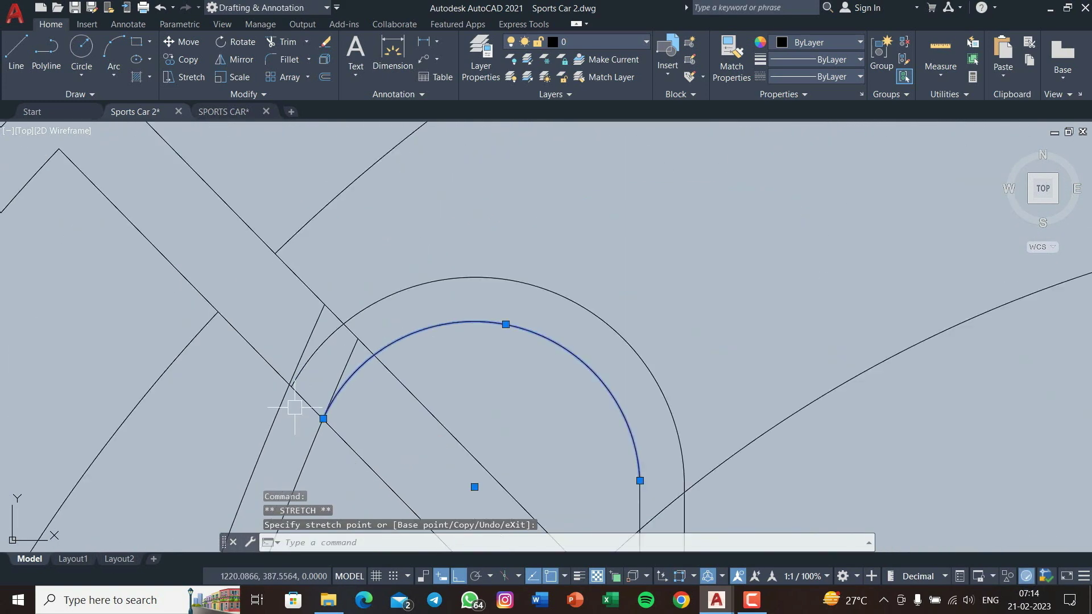
{"action": "key", "text": "Escape"}
{"action": "scroll", "coordinate": [255, 337], "scroll_direction": "down", "scroll_amount": 5}
{"action": "key", "text": "Escape"}
{"action": "scroll", "coordinate": [471, 248], "scroll_direction": "up", "scroll_amount": 4}
{"action": "type", "text": "l"}
{"action": "key", "text": "Return"}
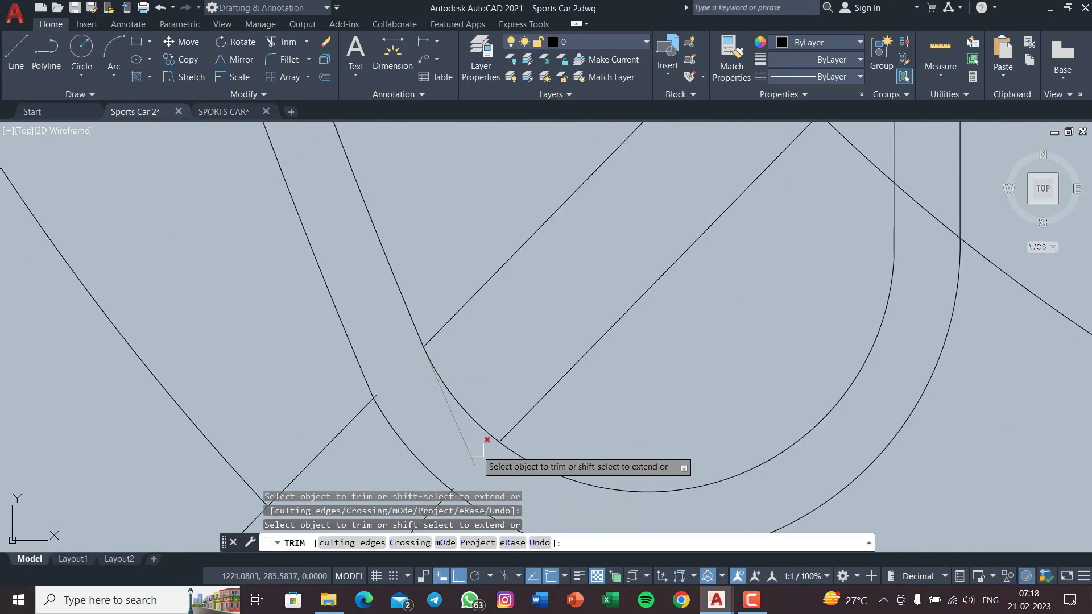
Step: Fence-trim the leftover spoke line pieces in the slot
{"action": "scroll", "coordinate": [498, 360], "scroll_direction": "down", "scroll_amount": 5}
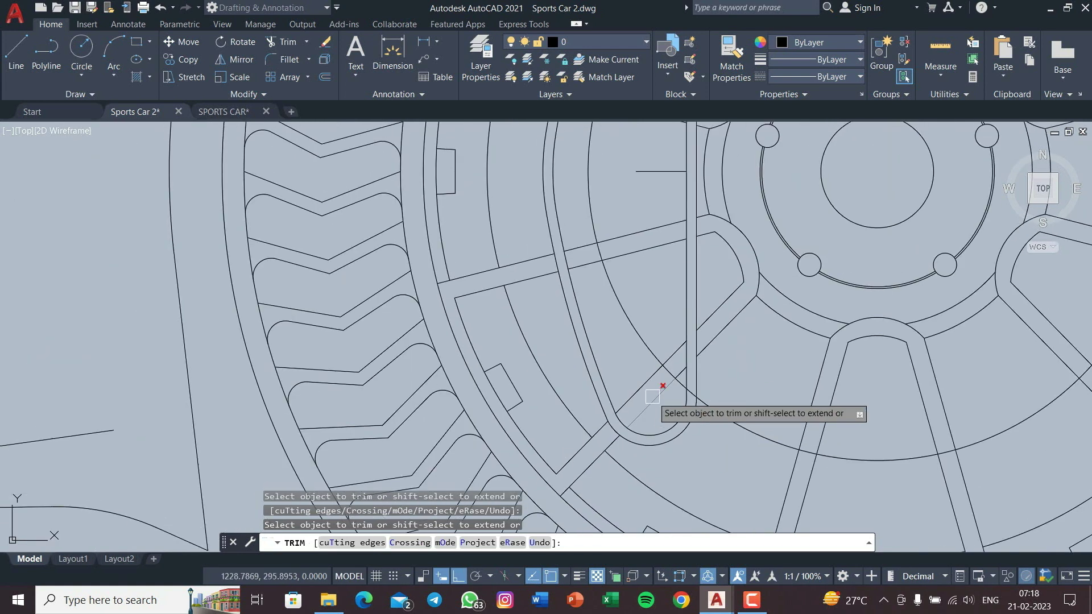
{"action": "scroll", "coordinate": [651, 499], "scroll_direction": "up", "scroll_amount": 4}
{"action": "scroll", "coordinate": [731, 257], "scroll_direction": "up", "scroll_amount": 2}
{"action": "scroll", "coordinate": [732, 257], "scroll_direction": "down", "scroll_amount": 3}
{"action": "scroll", "coordinate": [640, 321], "scroll_direction": "down", "scroll_amount": 3}
{"action": "scroll", "coordinate": [636, 512], "scroll_direction": "up", "scroll_amount": 3}
{"action": "left_click", "coordinate": [541, 337]}
{"action": "scroll", "coordinate": [541, 361], "scroll_direction": "up", "scroll_amount": 2}
{"action": "key", "text": "Return"}
{"action": "scroll", "coordinate": [671, 481], "scroll_direction": "down", "scroll_amount": 3}
{"action": "scroll", "coordinate": [675, 492], "scroll_direction": "up", "scroll_amount": 2}
{"action": "scroll", "coordinate": [673, 253], "scroll_direction": "up", "scroll_amount": 2}
{"action": "scroll", "coordinate": [554, 405], "scroll_direction": "down", "scroll_amount": 3}
{"action": "key", "text": "Escape"}
Step: Draw a small 1.5-radius circle in the spoke slot near the hub
{"action": "scroll", "coordinate": [554, 405], "scroll_direction": "up", "scroll_amount": 2}
{"action": "scroll", "coordinate": [531, 316], "scroll_direction": "down", "scroll_amount": 3}
{"action": "scroll", "coordinate": [601, 495], "scroll_direction": "up", "scroll_amount": 3}
{"action": "scroll", "coordinate": [625, 483], "scroll_direction": "up", "scroll_amount": 2}
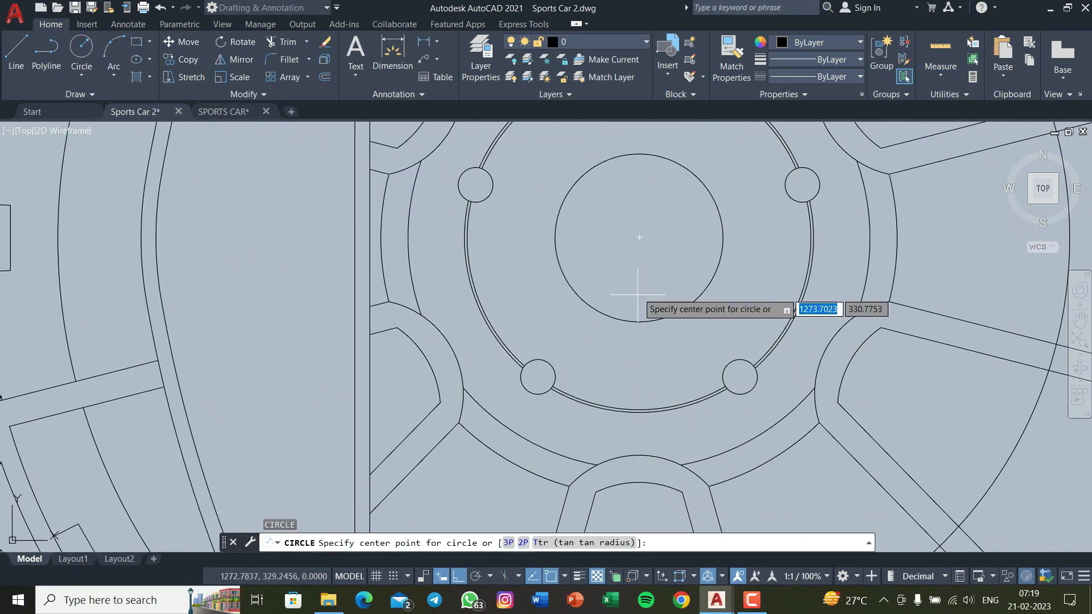
{"action": "middle_click_drag", "start_coordinate": [638, 545], "coordinate": [653, 413]}
{"action": "key", "text": "Return"}
{"action": "scroll", "coordinate": [652, 413], "scroll_direction": "down", "scroll_amount": 3}
{"action": "scroll", "coordinate": [646, 297], "scroll_direction": "up", "scroll_amount": 3}
{"action": "key", "text": "Escape"}
Step: Draw a vertical 40-unit guide line from the small circle
{"action": "type", "text": "l"}
{"action": "key", "text": "Return"}
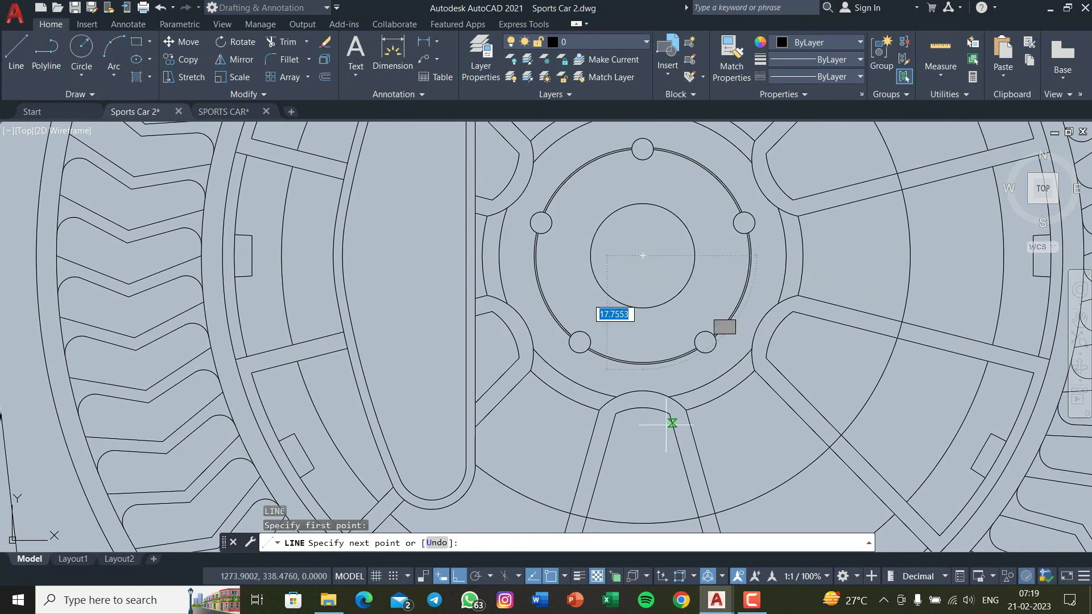
{"action": "key", "text": "Return"}
{"action": "key", "text": "Escape"}
{"action": "type", "text": "c"}
{"action": "key", "text": "Return"}
{"action": "key", "text": "Escape"}
{"action": "key", "text": "Escape"}
Step: Start a polar array with the small circle selected
{"action": "scroll", "coordinate": [646, 445], "scroll_direction": "up", "scroll_amount": 5}
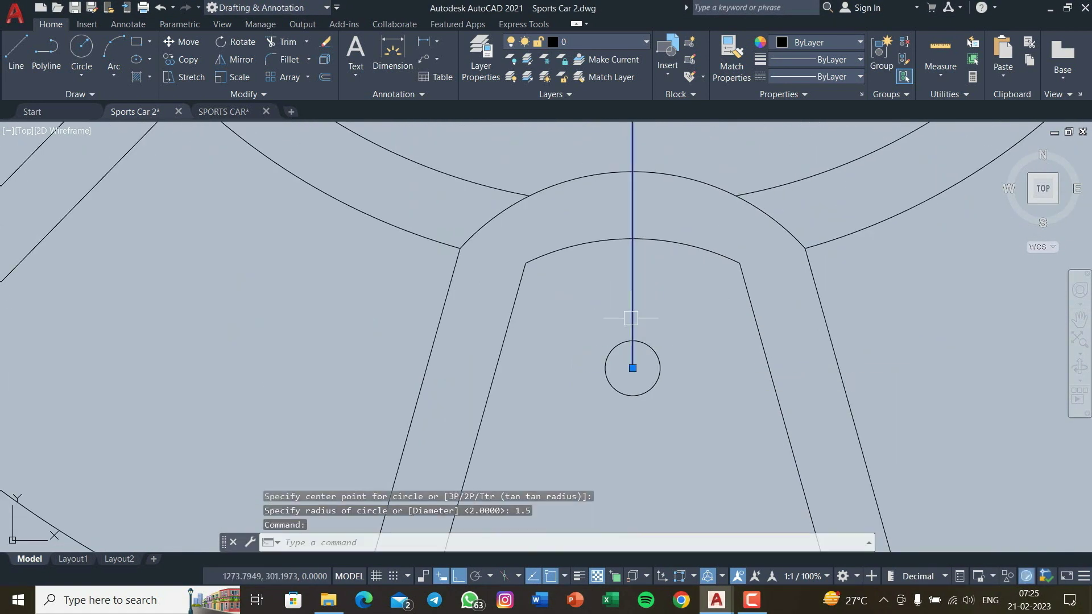
{"action": "scroll", "coordinate": [630, 318], "scroll_direction": "down", "scroll_amount": 3}
{"action": "left_click", "coordinate": [307, 41]}
{"action": "left_click", "coordinate": [287, 153]}
Step: Array the small circle around the hub centre as a 30-item ring
{"action": "left_click", "coordinate": [646, 439]}
{"action": "key", "text": "Return"}
{"action": "scroll", "coordinate": [639, 360], "scroll_direction": "up", "scroll_amount": 2}
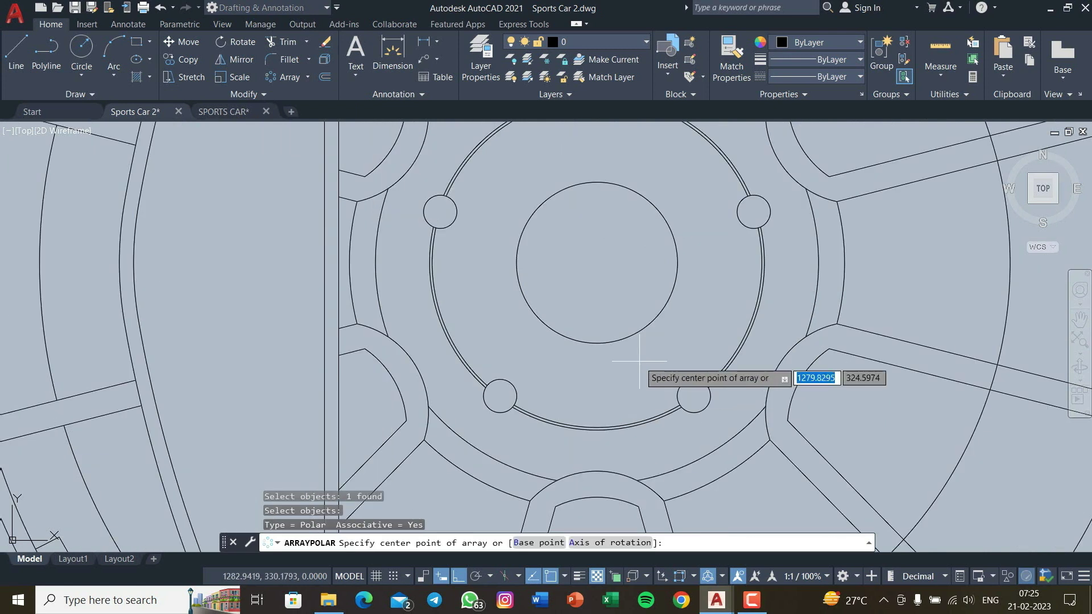
{"action": "scroll", "coordinate": [640, 361], "scroll_direction": "down", "scroll_amount": 2}
{"action": "left_click", "coordinate": [613, 351]}
{"action": "type", "text": "30"}
{"action": "key", "text": "Return"}
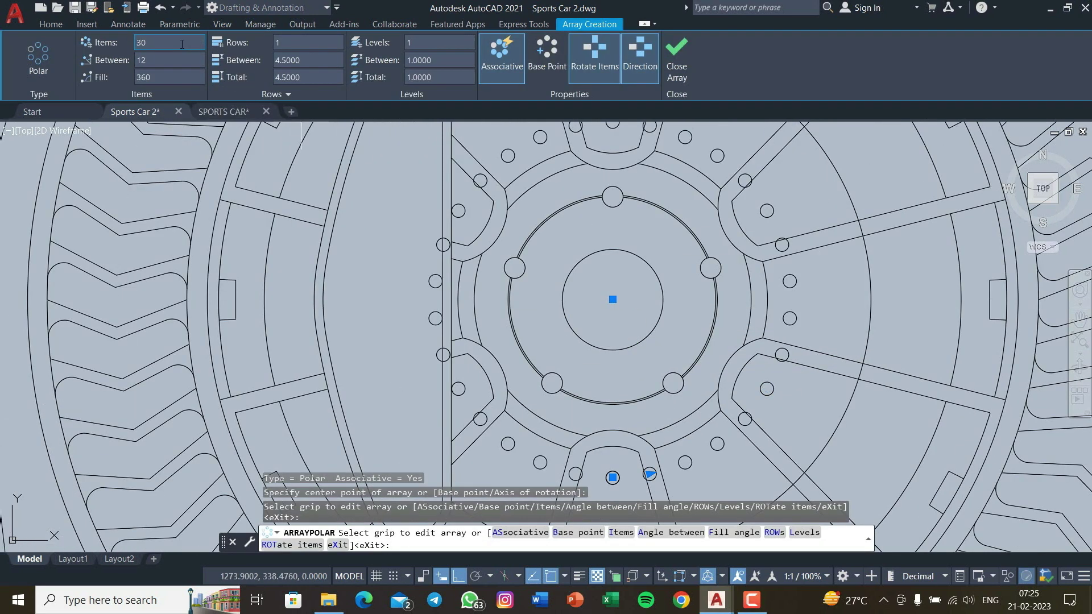
{"action": "type", "text": "40"}
{"action": "key", "text": "Return"}
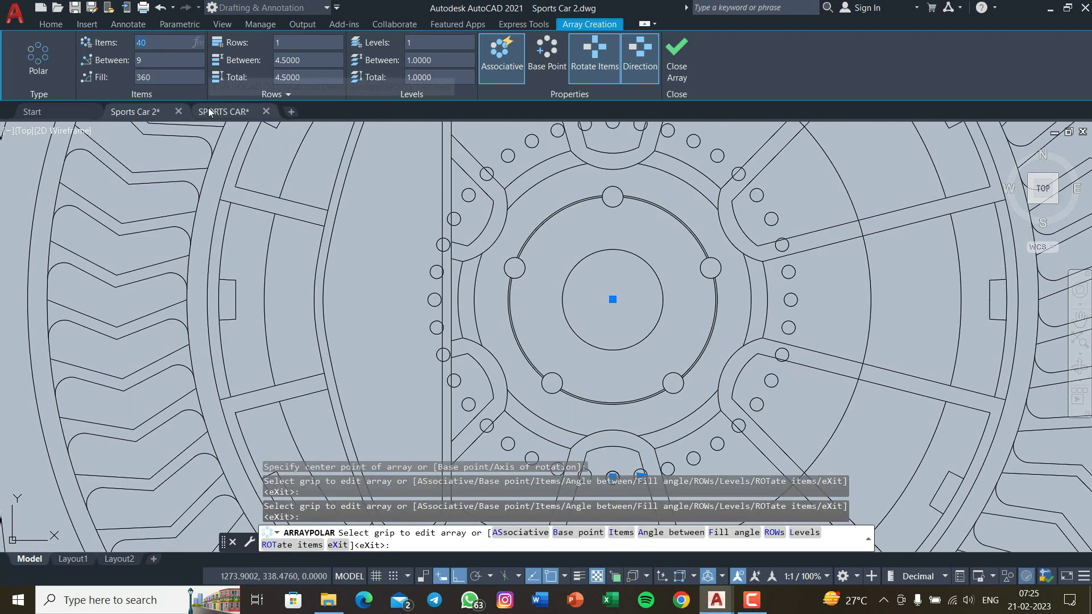
{"action": "type", "text": "50"}
{"action": "key", "text": "Return"}
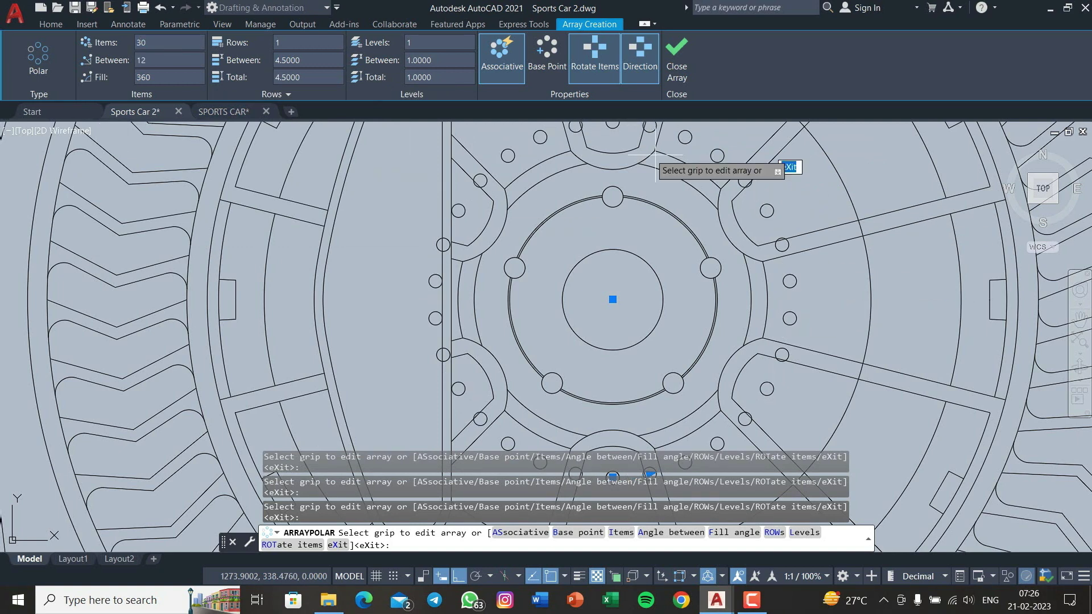
{"action": "left_click", "coordinate": [686, 62]}
Step: Draw a line along the spoke from the small circle to the outer arc
{"action": "scroll", "coordinate": [614, 256], "scroll_direction": "up", "scroll_amount": 3}
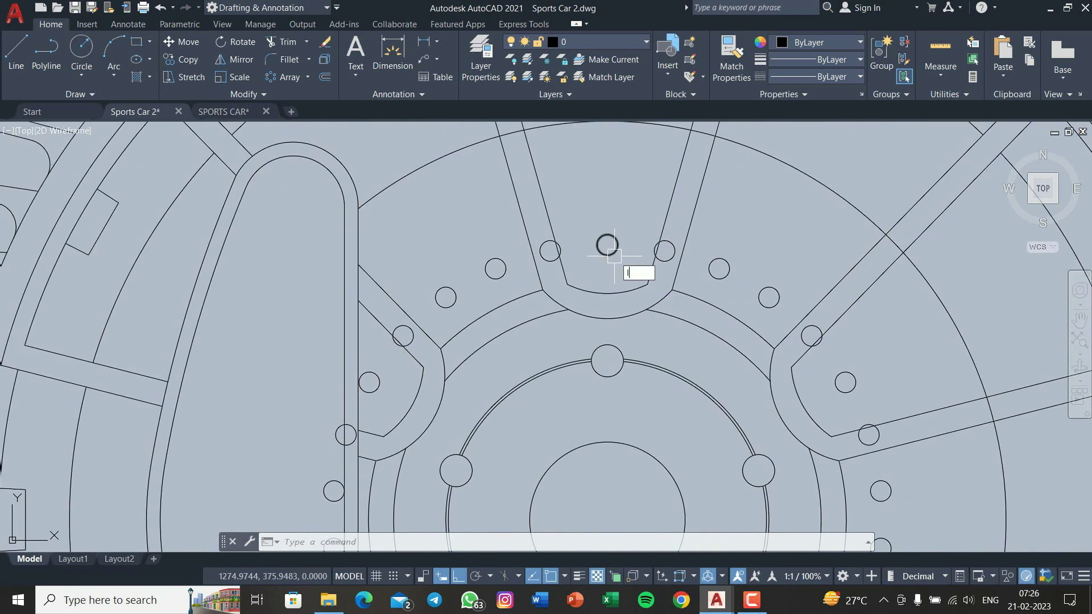
{"action": "key", "text": "Return"}
{"action": "left_click", "coordinate": [601, 420]}
{"action": "left_click", "coordinate": [602, 240]}
{"action": "key", "text": "Return"}
Step: Copy the small circle to positions along the spoke line
{"action": "type", "text": "co"}
{"action": "left_click", "coordinate": [602, 436]}
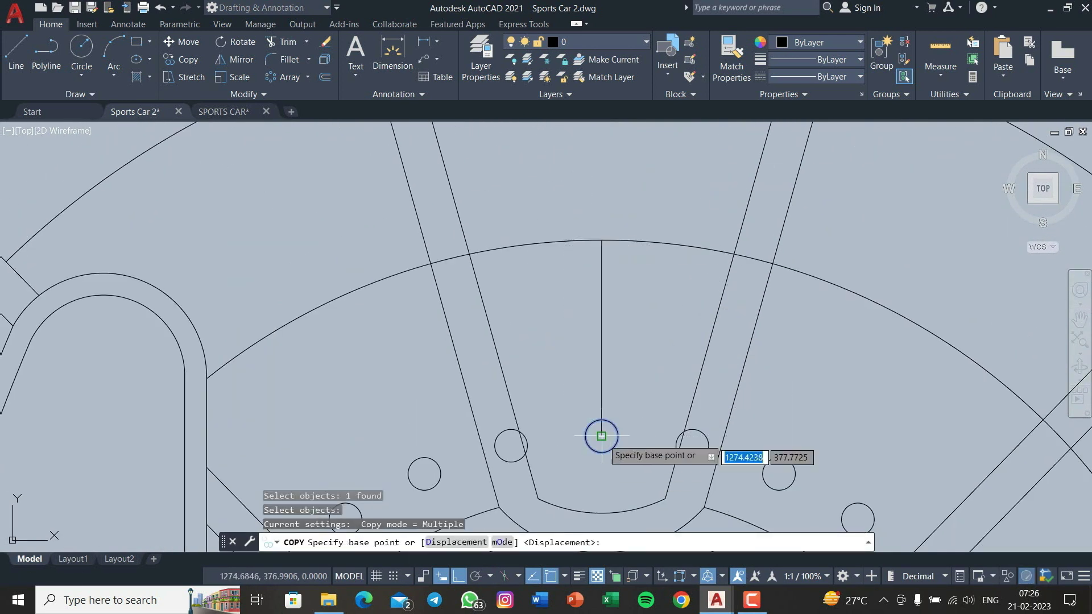
{"action": "key", "text": "Escape"}
{"action": "left_click", "coordinate": [605, 404]}
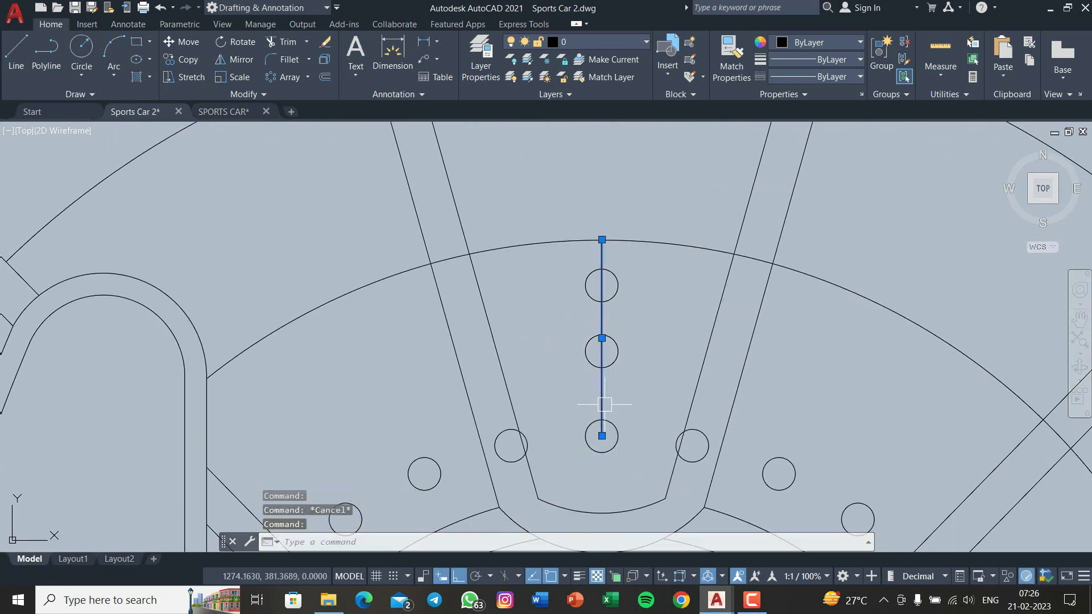
Step: Polar-array the spoke circles around the hub centre with 6 items
{"action": "type", "text": "arraypolar"}
{"action": "key", "text": "Return"}
{"action": "left_click", "coordinate": [624, 366]}
{"action": "left_click", "coordinate": [563, 263]}
{"action": "key", "text": "Return"}
Step: Complete the six-copy circular pattern of spoke circles around the hub
{"action": "left_click", "coordinate": [589, 419]}
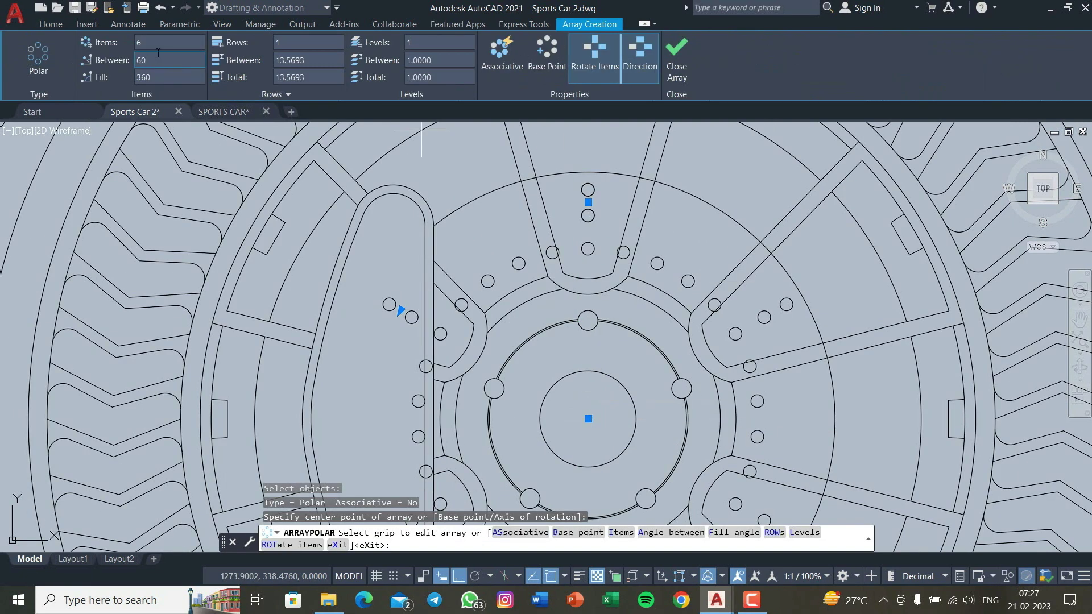
{"action": "key", "text": "Return"}
{"action": "scroll", "coordinate": [617, 297], "scroll_direction": "up", "scroll_amount": 5}
Step: Fence-trim the line pieces running through the first spoke's circles
{"action": "type", "text": "tr"}
{"action": "key", "text": "Return"}
{"action": "scroll", "coordinate": [677, 330], "scroll_direction": "down", "scroll_amount": 3}
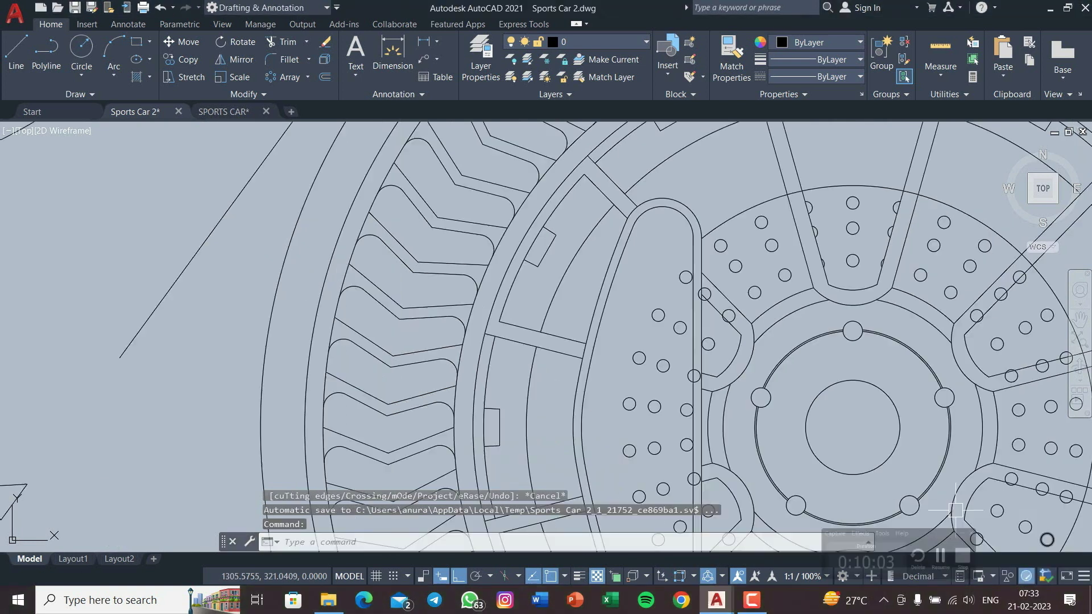
{"action": "scroll", "coordinate": [955, 510], "scroll_direction": "up", "scroll_amount": 3}
{"action": "type", "text": "tr"}
{"action": "key", "text": "Return"}
{"action": "middle_click_drag", "start_coordinate": [702, 312], "coordinate": [509, 386]}
{"action": "left_click_drag", "start_coordinate": [572, 244], "coordinate": [638, 475]}
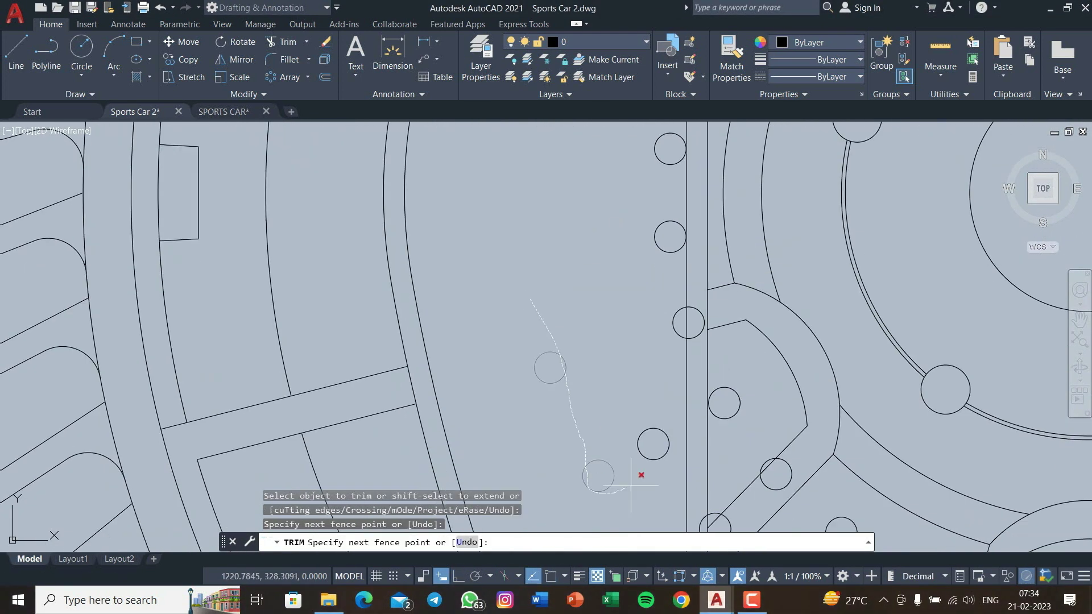
Step: Fence-trim the lines crossing another spoke's circles
{"action": "scroll", "coordinate": [602, 324], "scroll_direction": "down", "scroll_amount": 3}
{"action": "scroll", "coordinate": [512, 451], "scroll_direction": "up", "scroll_amount": 3}
{"action": "left_click_drag", "start_coordinate": [683, 280], "coordinate": [585, 233]}
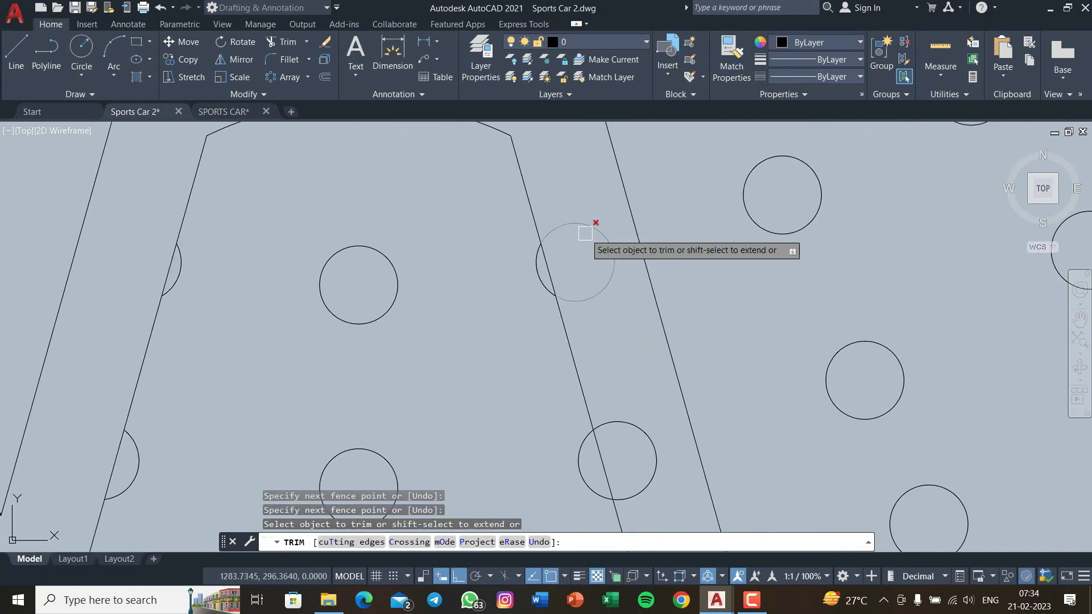
{"action": "left_click_drag", "start_coordinate": [569, 407], "coordinate": [571, 407]}
{"action": "scroll", "coordinate": [330, 313], "scroll_direction": "down", "scroll_amount": 3}
{"action": "scroll", "coordinate": [569, 407], "scroll_direction": "up", "scroll_amount": 3}
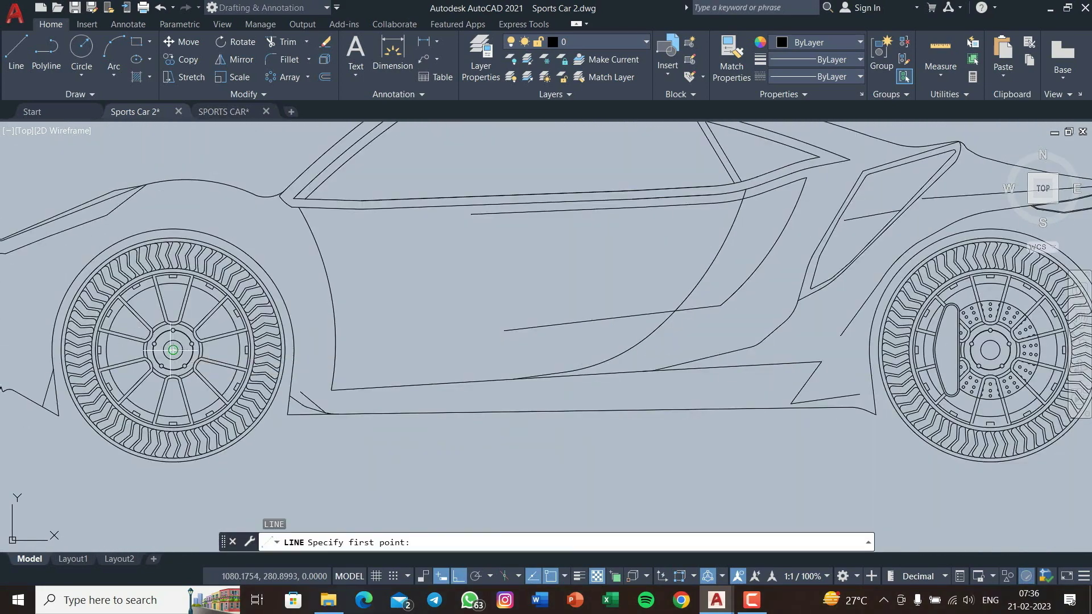
Step: Abandon a stray line started at the front wheel's centre
{"action": "left_click", "coordinate": [173, 350]}
{"action": "scroll", "coordinate": [702, 305], "scroll_direction": "up", "scroll_amount": 3}
{"action": "scroll", "coordinate": [701, 305], "scroll_direction": "down", "scroll_amount": 3}
{"action": "middle_click_drag", "start_coordinate": [702, 305], "coordinate": [932, 270]}
{"action": "key", "text": "Escape"}
{"action": "scroll", "coordinate": [851, 255], "scroll_direction": "up", "scroll_amount": 5}
Step: Window-select the disc's drilled holes, the circles around the slot and the slot outline
{"action": "left_click", "coordinate": [702, 342]}
{"action": "scroll", "coordinate": [629, 342], "scroll_direction": "up", "scroll_amount": 2}
{"action": "middle_click_drag", "start_coordinate": [629, 341], "coordinate": [653, 334]}
{"action": "left_click", "coordinate": [890, 291]}
{"action": "scroll", "coordinate": [891, 291], "scroll_direction": "up", "scroll_amount": 2}
{"action": "left_click", "coordinate": [604, 183]}
{"action": "scroll", "coordinate": [770, 309], "scroll_direction": "down", "scroll_amount": 3}
{"action": "left_click", "coordinate": [650, 260]}
{"action": "scroll", "coordinate": [651, 260], "scroll_direction": "up", "scroll_amount": 3}
{"action": "scroll", "coordinate": [548, 251], "scroll_direction": "down", "scroll_amount": 2}
{"action": "scroll", "coordinate": [629, 243], "scroll_direction": "down", "scroll_amount": 3}
{"action": "scroll", "coordinate": [504, 224], "scroll_direction": "up", "scroll_amount": 4}
{"action": "scroll", "coordinate": [505, 225], "scroll_direction": "down", "scroll_amount": 4}
{"action": "mouse_move", "coordinate": [504, 224]}
{"action": "middle_mouse_down"}
{"action": "mouse_move", "coordinate": [532, 312]}
{"action": "mouse_move", "coordinate": [515, 326]}
{"action": "middle_mouse_up"}
{"action": "scroll", "coordinate": [515, 326], "scroll_direction": "up", "scroll_amount": 2}
Step: Add the slot's edge arcs and the remaining hole groups to the selection
{"action": "left_click", "coordinate": [515, 326]}
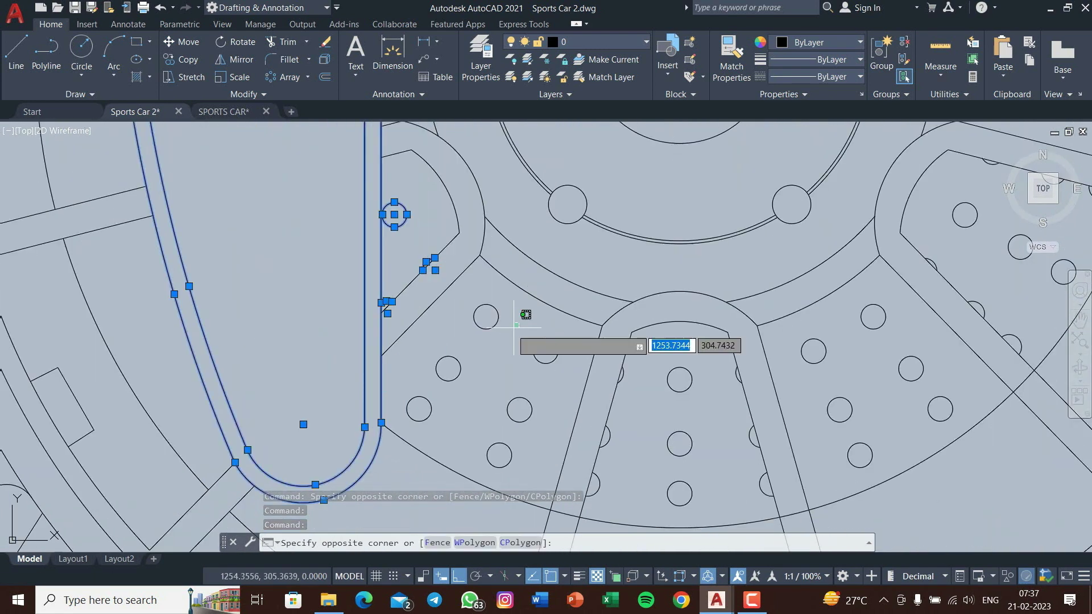
{"action": "middle_click_drag", "start_coordinate": [512, 398], "coordinate": [408, 343]}
{"action": "left_click_drag", "start_coordinate": [478, 299], "coordinate": [674, 455]}
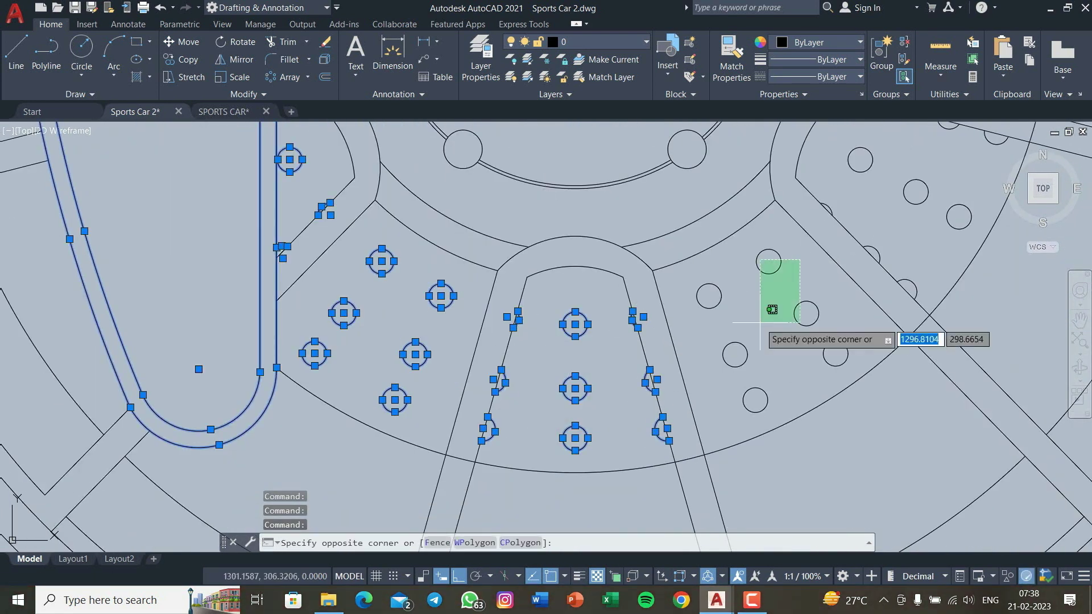
{"action": "left_click", "coordinate": [760, 323]}
{"action": "middle_click_drag", "start_coordinate": [761, 322], "coordinate": [688, 360]}
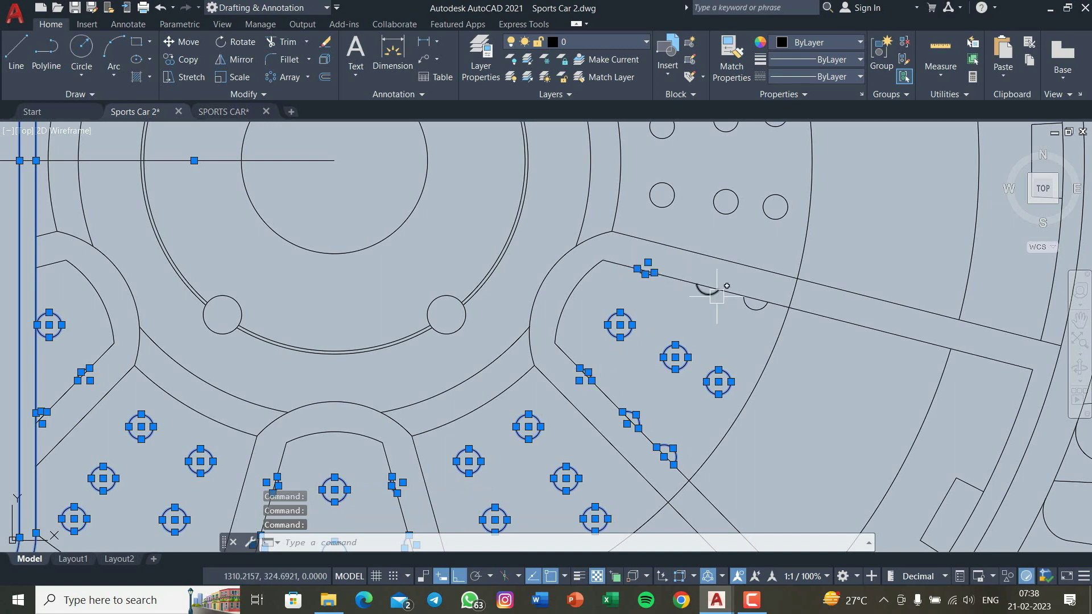
{"action": "middle_click_drag", "start_coordinate": [716, 296], "coordinate": [703, 392]}
{"action": "left_click", "coordinate": [771, 173]}
{"action": "scroll", "coordinate": [592, 340], "scroll_direction": "up", "scroll_amount": 2}
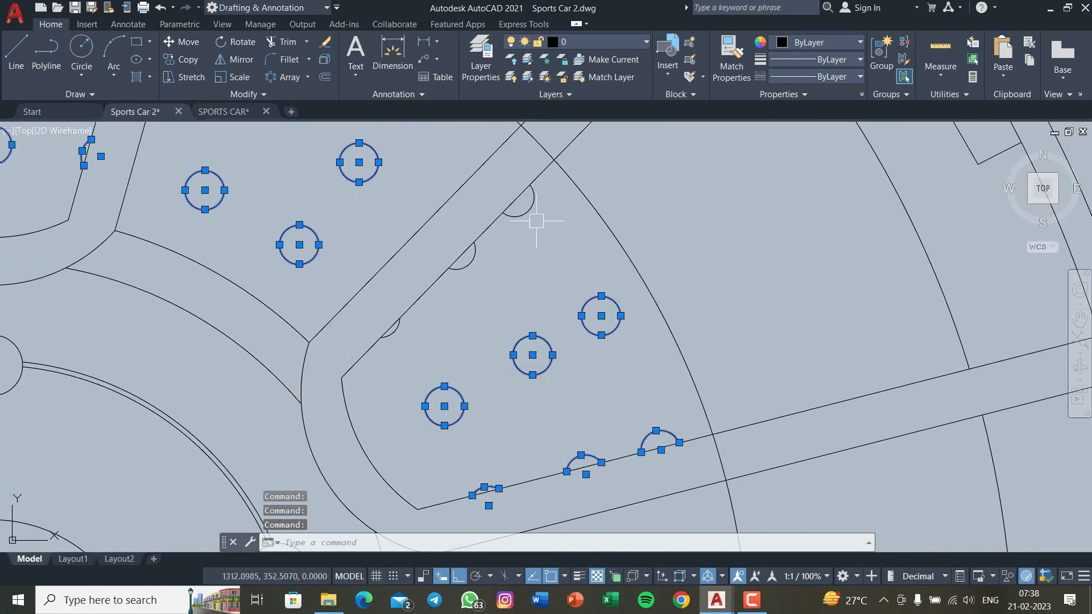
{"action": "scroll", "coordinate": [537, 220], "scroll_direction": "down", "scroll_amount": 5}
{"action": "scroll", "coordinate": [165, 329], "scroll_direction": "down", "scroll_amount": 3}
{"action": "scroll", "coordinate": [202, 371], "scroll_direction": "down", "scroll_amount": 5}
{"action": "middle_click_drag", "start_coordinate": [202, 370], "coordinate": [504, 345]}
{"action": "scroll", "coordinate": [503, 345], "scroll_direction": "up", "scroll_amount": 2}
{"action": "scroll", "coordinate": [597, 342], "scroll_direction": "up", "scroll_amount": 5}
Step: Mirror the selected disc detail across a vertical line, keeping the originals
{"action": "left_click", "coordinate": [648, 296]}
{"action": "type", "text": "mi"}
{"action": "left_click", "coordinate": [674, 254]}
{"action": "left_click", "coordinate": [674, 408]}
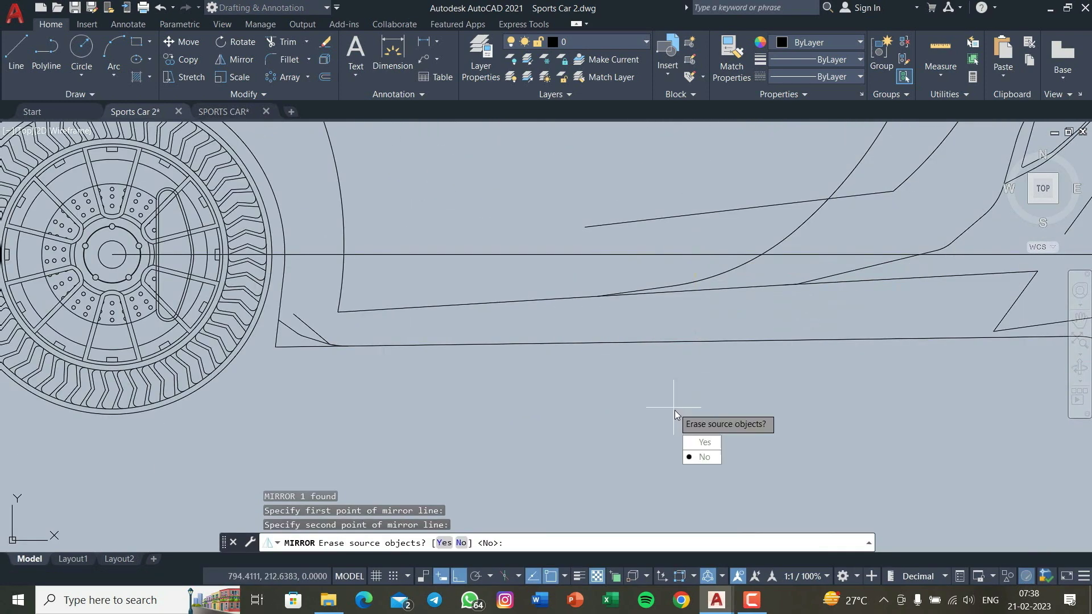
{"action": "key", "text": "Return"}
{"action": "scroll", "coordinate": [674, 408], "scroll_direction": "down", "scroll_amount": 3}
{"action": "scroll", "coordinate": [967, 455], "scroll_direction": "up", "scroll_amount": 3}
{"action": "scroll", "coordinate": [927, 330], "scroll_direction": "up", "scroll_amount": 2}
{"action": "key", "text": "Escape"}
{"action": "key", "text": "Escape"}
Step: Mirror the wheel circle onto the right-hand wheel, keeping the original
{"action": "middle_click_drag", "start_coordinate": [918, 200], "coordinate": [583, 388]}
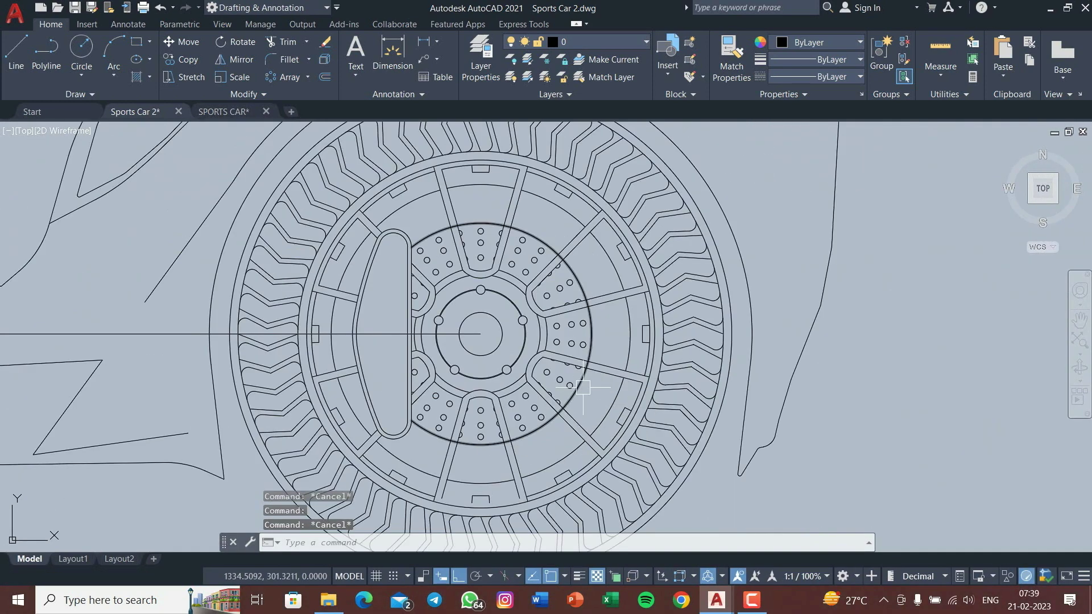
{"action": "left_click", "coordinate": [583, 387]}
{"action": "type", "text": "mi"}
{"action": "scroll", "coordinate": [433, 329], "scroll_direction": "down", "scroll_amount": 5}
{"action": "left_click", "coordinate": [435, 308]}
{"action": "key", "text": "Return"}
{"action": "scroll", "coordinate": [435, 308], "scroll_direction": "down", "scroll_amount": 3}
{"action": "scroll", "coordinate": [801, 235], "scroll_direction": "up", "scroll_amount": 5}
Step: Fence-trim the wheel lines crossing the mirrored circle
{"action": "type", "text": "tr"}
{"action": "left_click_drag", "start_coordinate": [535, 218], "coordinate": [592, 452]}
{"action": "scroll", "coordinate": [592, 452], "scroll_direction": "down", "scroll_amount": 3}
{"action": "scroll", "coordinate": [671, 316], "scroll_direction": "up", "scroll_amount": 4}
{"action": "mouse_move", "coordinate": [672, 317]}
{"action": "middle_mouse_down"}
{"action": "mouse_move", "coordinate": [656, 237]}
{"action": "mouse_move", "coordinate": [617, 391]}
{"action": "middle_mouse_up"}
{"action": "scroll", "coordinate": [618, 317], "scroll_direction": "down", "scroll_amount": 2}
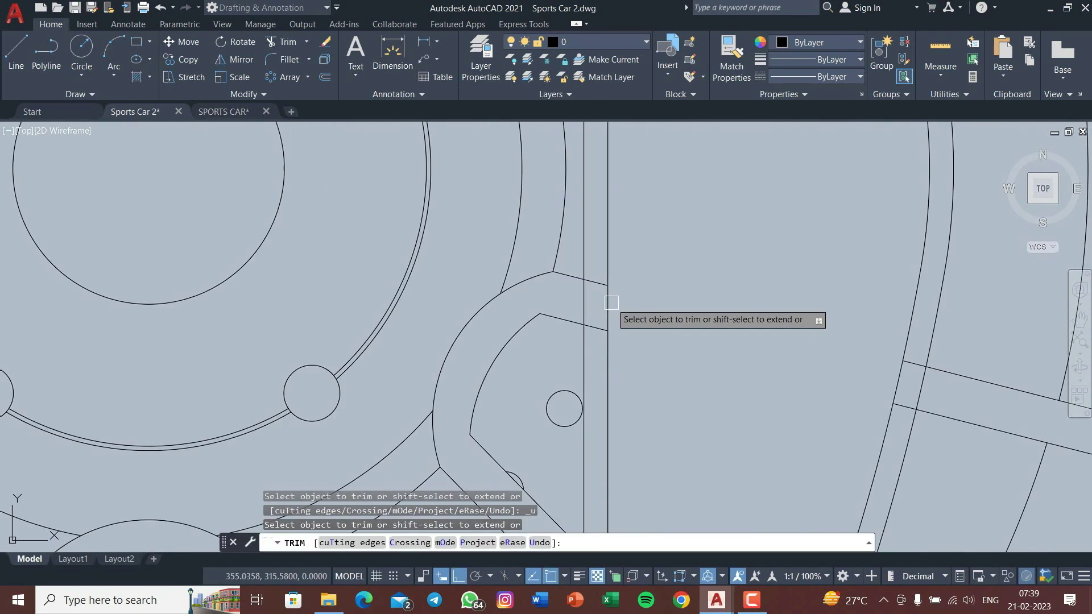
{"action": "scroll", "coordinate": [617, 317], "scroll_direction": "up", "scroll_amount": 2}
{"action": "scroll", "coordinate": [616, 427], "scroll_direction": "up", "scroll_amount": 2}
{"action": "scroll", "coordinate": [641, 463], "scroll_direction": "down", "scroll_amount": 4}
{"action": "scroll", "coordinate": [558, 242], "scroll_direction": "down", "scroll_amount": 2}
{"action": "scroll", "coordinate": [527, 454], "scroll_direction": "down", "scroll_amount": 2}
{"action": "key", "text": "Escape"}
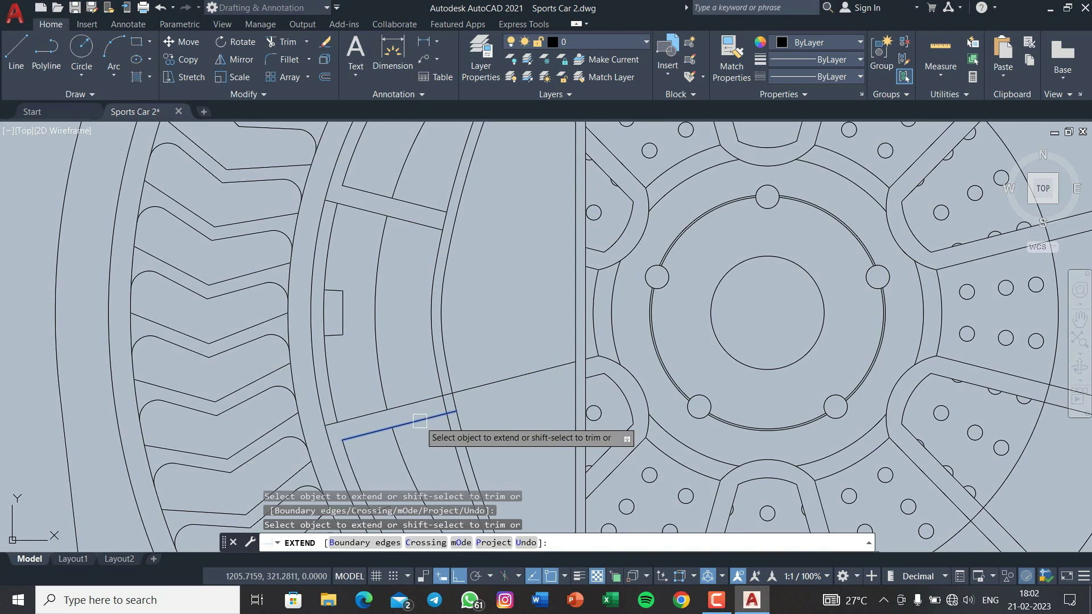
Step: Inspect the wheel and abandon a mistyped second trim
{"action": "scroll", "coordinate": [426, 413], "scroll_direction": "down", "scroll_amount": 5}
{"action": "scroll", "coordinate": [466, 325], "scroll_direction": "up", "scroll_amount": 6}
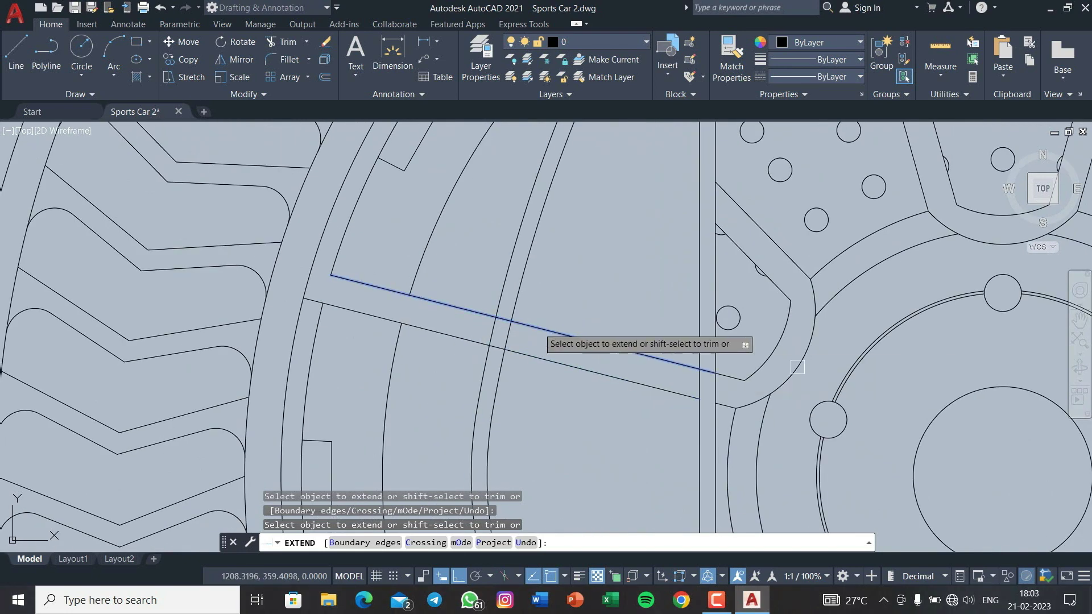
{"action": "scroll", "coordinate": [755, 402], "scroll_direction": "down", "scroll_amount": 3}
{"action": "scroll", "coordinate": [638, 394], "scroll_direction": "up", "scroll_amount": 3}
{"action": "scroll", "coordinate": [614, 365], "scroll_direction": "down", "scroll_amount": 5}
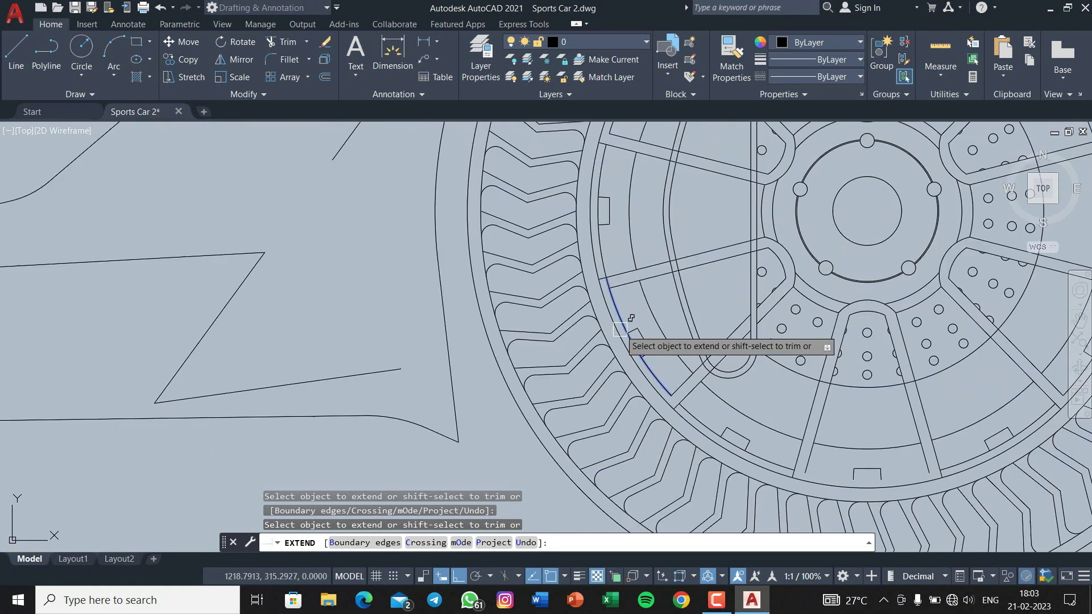
{"action": "scroll", "coordinate": [541, 407], "scroll_direction": "up", "scroll_amount": 6}
{"action": "scroll", "coordinate": [490, 350], "scroll_direction": "down", "scroll_amount": 1}
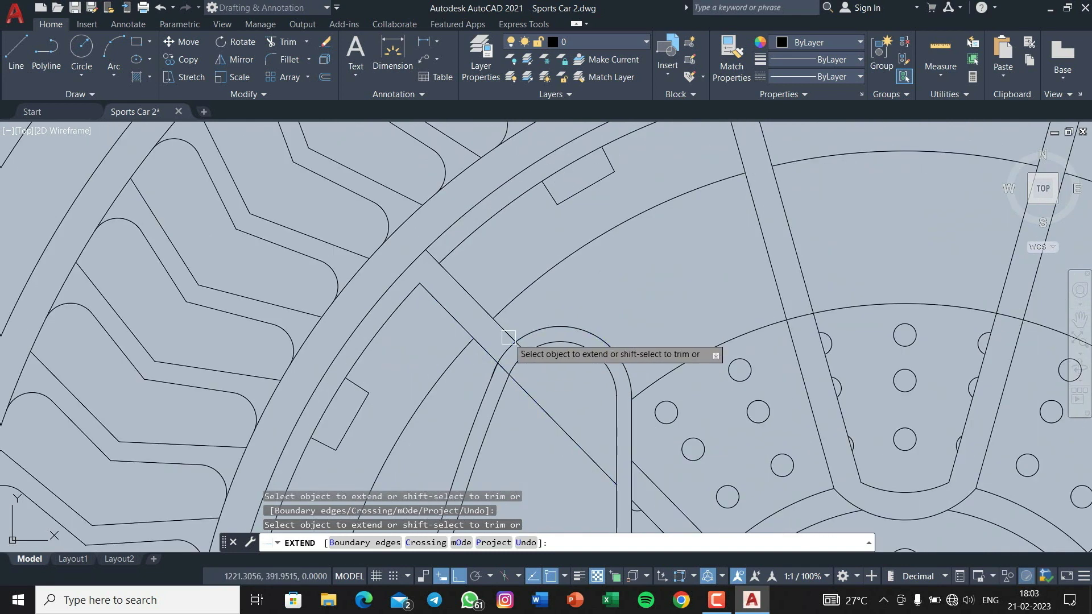
{"action": "scroll", "coordinate": [485, 365], "scroll_direction": "up", "scroll_amount": 2}
{"action": "type", "text": "tr"}
{"action": "key", "text": "Return"}
{"action": "scroll", "coordinate": [394, 317], "scroll_direction": "up", "scroll_amount": 5}
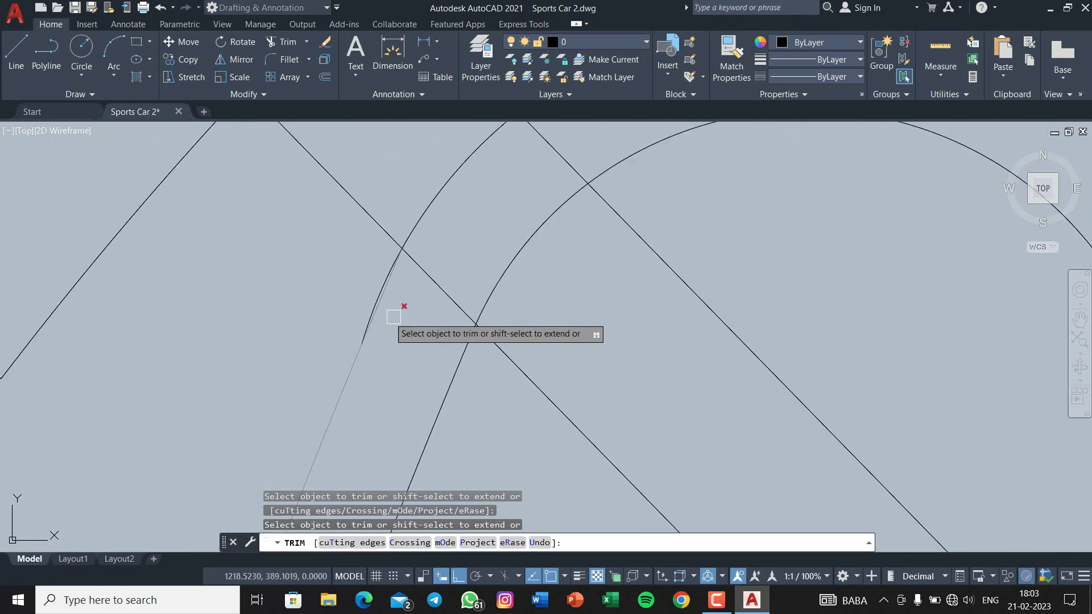
{"action": "scroll", "coordinate": [392, 281], "scroll_direction": "down", "scroll_amount": 5}
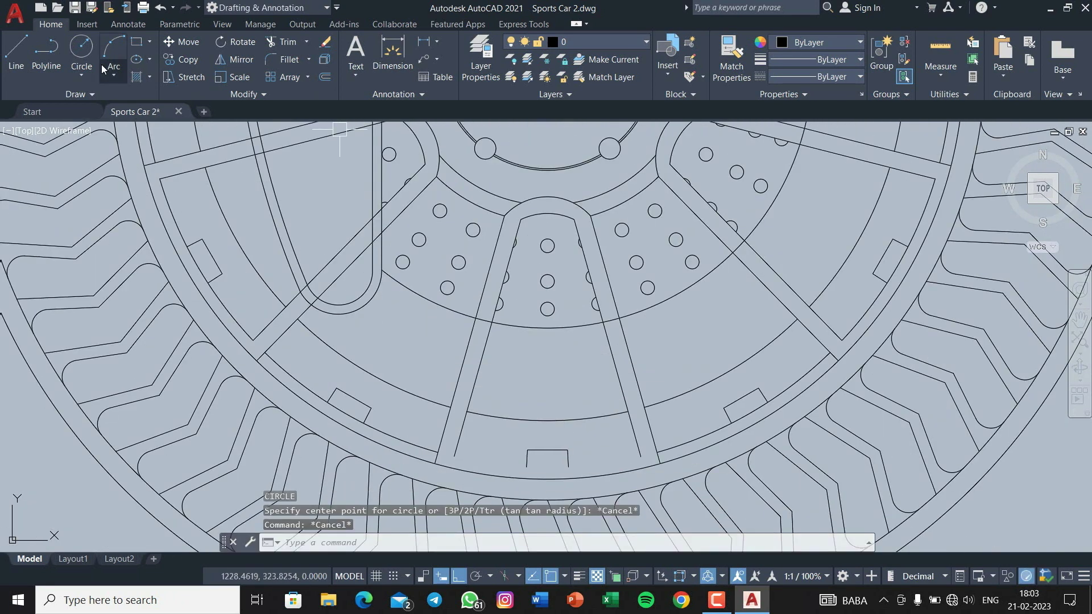
{"action": "key", "text": "BackSpace"}
Step: With Ortho off, draw a new rim arc from the rim to the spoke
{"action": "type", "text": "arc"}
{"action": "key", "text": "Return"}
{"action": "middle_click_drag", "start_coordinate": [554, 215], "coordinate": [538, 342]}
{"action": "key", "text": "F8"}
{"action": "scroll", "coordinate": [360, 366], "scroll_direction": "down", "scroll_amount": 5}
{"action": "left_click", "coordinate": [361, 365]}
{"action": "scroll", "coordinate": [908, 410], "scroll_direction": "up", "scroll_amount": 5}
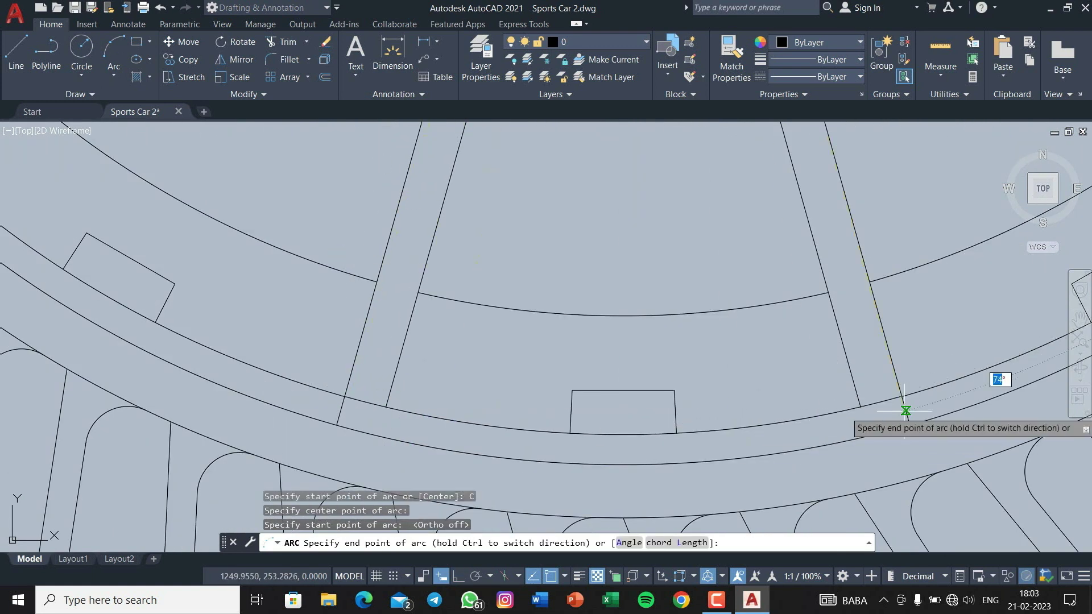
{"action": "left_click", "coordinate": [562, 362]}
{"action": "scroll", "coordinate": [571, 378], "scroll_direction": "down", "scroll_amount": 2}
{"action": "scroll", "coordinate": [571, 378], "scroll_direction": "down", "scroll_amount": 2}
Step: Trim the lines near the lower rim with a fence
{"action": "type", "text": "tr"}
{"action": "key", "text": "Return"}
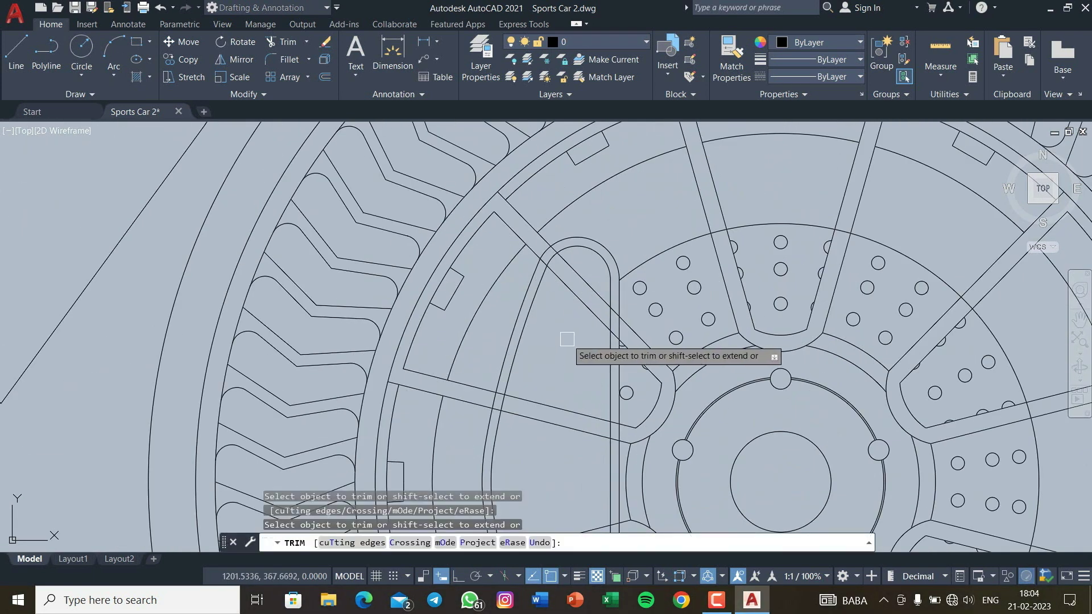
{"action": "scroll", "coordinate": [501, 336], "scroll_direction": "down", "scroll_amount": 3}
{"action": "scroll", "coordinate": [500, 245], "scroll_direction": "up", "scroll_amount": 4}
{"action": "scroll", "coordinate": [556, 324], "scroll_direction": "down", "scroll_amount": 3}
{"action": "scroll", "coordinate": [323, 259], "scroll_direction": "up", "scroll_amount": 4}
{"action": "scroll", "coordinate": [324, 259], "scroll_direction": "down", "scroll_amount": 3}
{"action": "scroll", "coordinate": [418, 330], "scroll_direction": "up", "scroll_amount": 3}
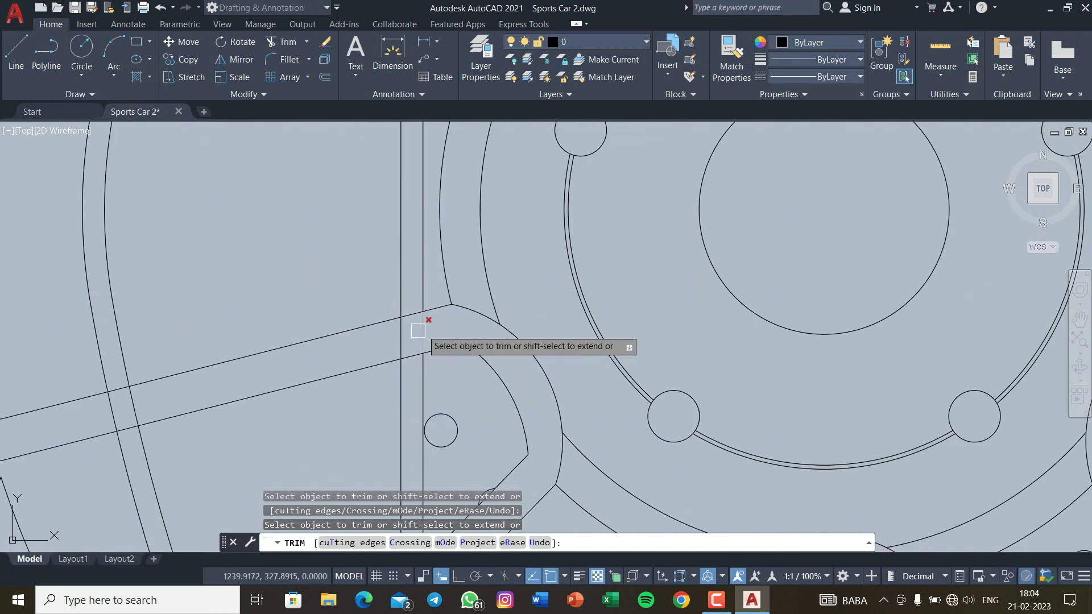
{"action": "scroll", "coordinate": [273, 370], "scroll_direction": "down", "scroll_amount": 2}
{"action": "scroll", "coordinate": [317, 419], "scroll_direction": "up", "scroll_amount": 3}
{"action": "left_click", "coordinate": [316, 419]}
{"action": "scroll", "coordinate": [483, 449], "scroll_direction": "down", "scroll_amount": 5}
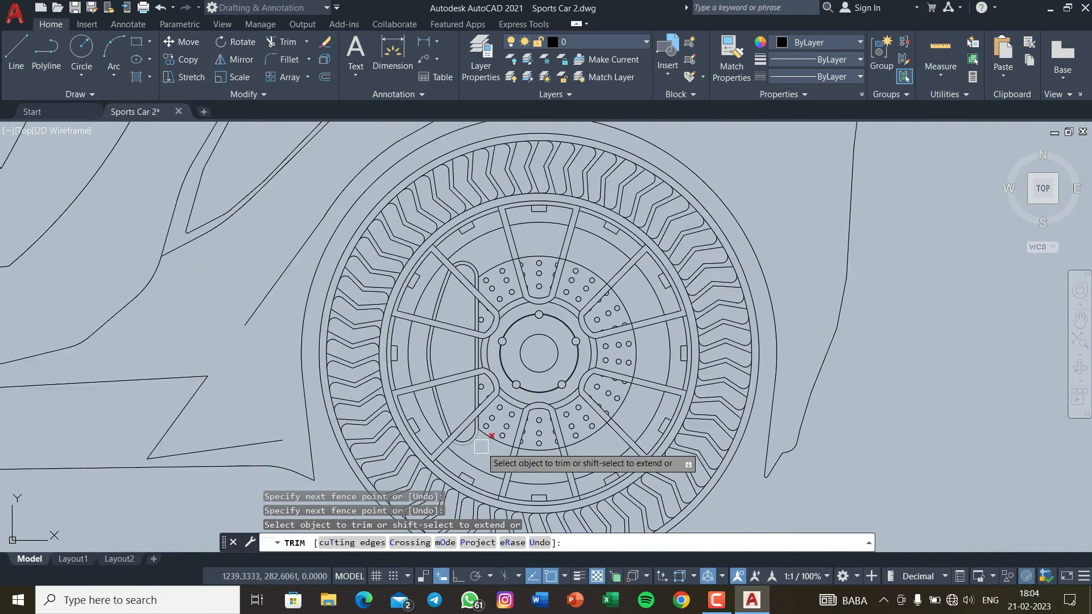
{"action": "key", "text": "Escape"}
{"action": "key", "text": "Escape"}
{"action": "key", "text": "Escape"}
{"action": "scroll", "coordinate": [739, 369], "scroll_direction": "up", "scroll_amount": 3}
{"action": "scroll", "coordinate": [330, 287], "scroll_direction": "up", "scroll_amount": 3}
Step: Extend the stray spoke line ends out to the rim
{"action": "type", "text": "ex"}
{"action": "key", "text": "Return"}
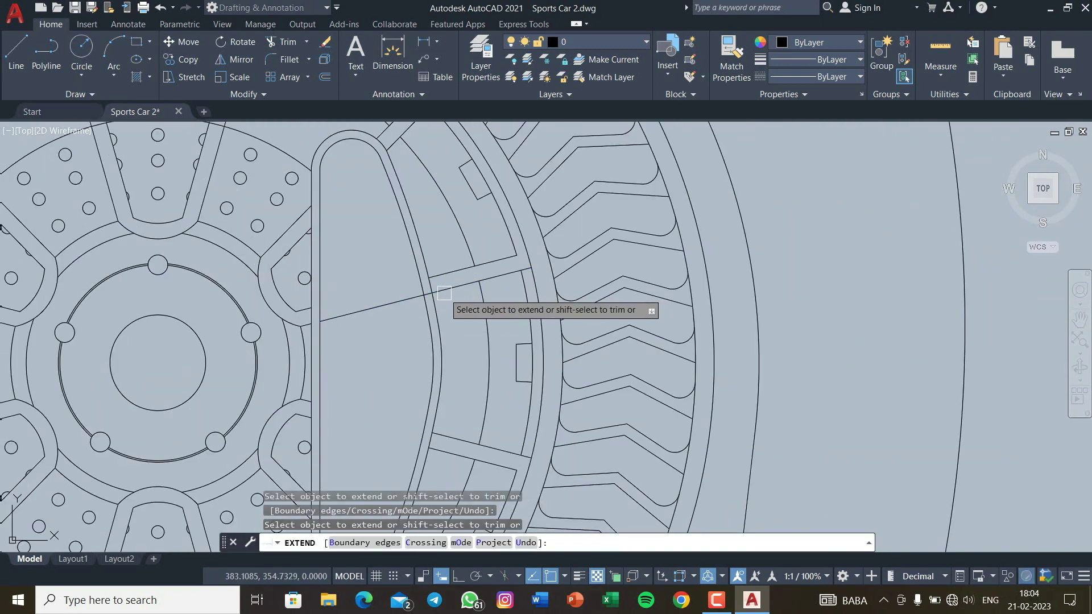
{"action": "scroll", "coordinate": [432, 310], "scroll_direction": "down", "scroll_amount": 3}
{"action": "scroll", "coordinate": [424, 284], "scroll_direction": "up", "scroll_amount": 4}
{"action": "scroll", "coordinate": [428, 321], "scroll_direction": "down", "scroll_amount": 4}
{"action": "scroll", "coordinate": [387, 339], "scroll_direction": "up", "scroll_amount": 4}
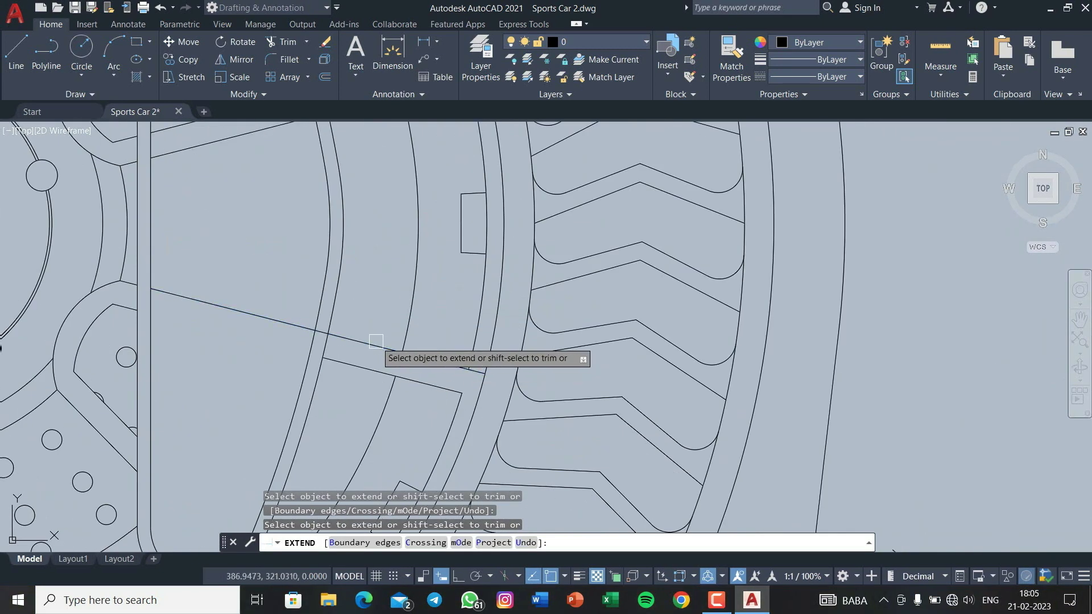
{"action": "scroll", "coordinate": [350, 380], "scroll_direction": "down", "scroll_amount": 2}
{"action": "scroll", "coordinate": [325, 379], "scroll_direction": "up", "scroll_amount": 4}
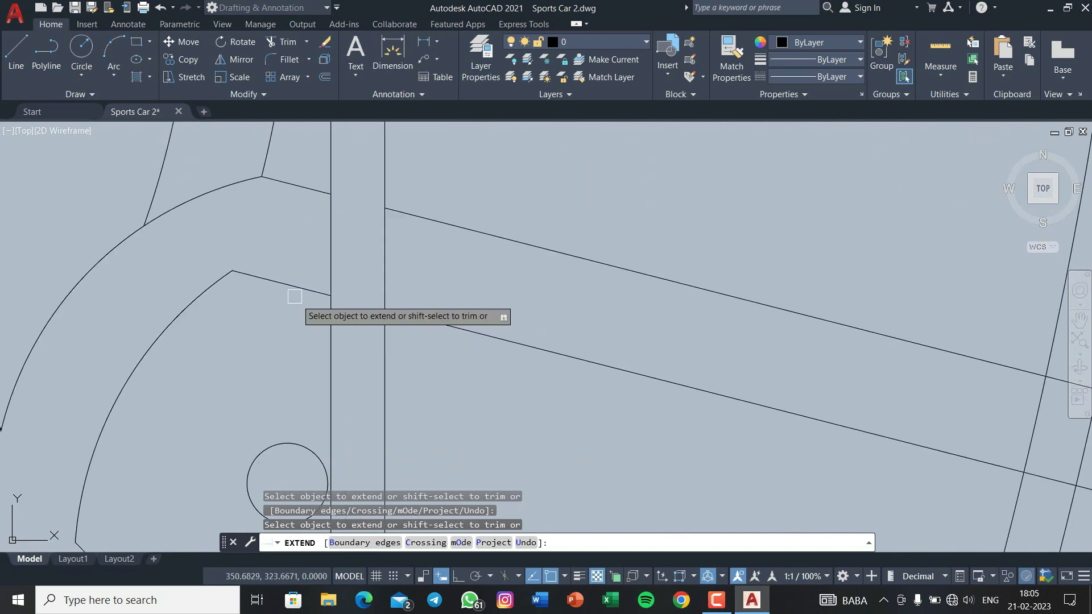
{"action": "scroll", "coordinate": [353, 257], "scroll_direction": "down", "scroll_amount": 3}
{"action": "scroll", "coordinate": [387, 390], "scroll_direction": "down", "scroll_amount": 2}
Step: Fence-trim the spoke overlaps past the rim
{"action": "type", "text": "tr"}
{"action": "key", "text": "Return"}
{"action": "scroll", "coordinate": [495, 388], "scroll_direction": "up", "scroll_amount": 4}
{"action": "scroll", "coordinate": [367, 314], "scroll_direction": "up", "scroll_amount": 2}
{"action": "left_click_drag", "start_coordinate": [369, 303], "coordinate": [336, 401]}
{"action": "scroll", "coordinate": [336, 401], "scroll_direction": "down", "scroll_amount": 2}
{"action": "scroll", "coordinate": [342, 410], "scroll_direction": "down", "scroll_amount": 3}
{"action": "scroll", "coordinate": [354, 425], "scroll_direction": "up", "scroll_amount": 4}
{"action": "key", "text": "Escape"}
Step: Draw a new line on the wheel
{"action": "type", "text": "l"}
{"action": "key", "text": "Return"}
{"action": "left_click", "coordinate": [273, 341]}
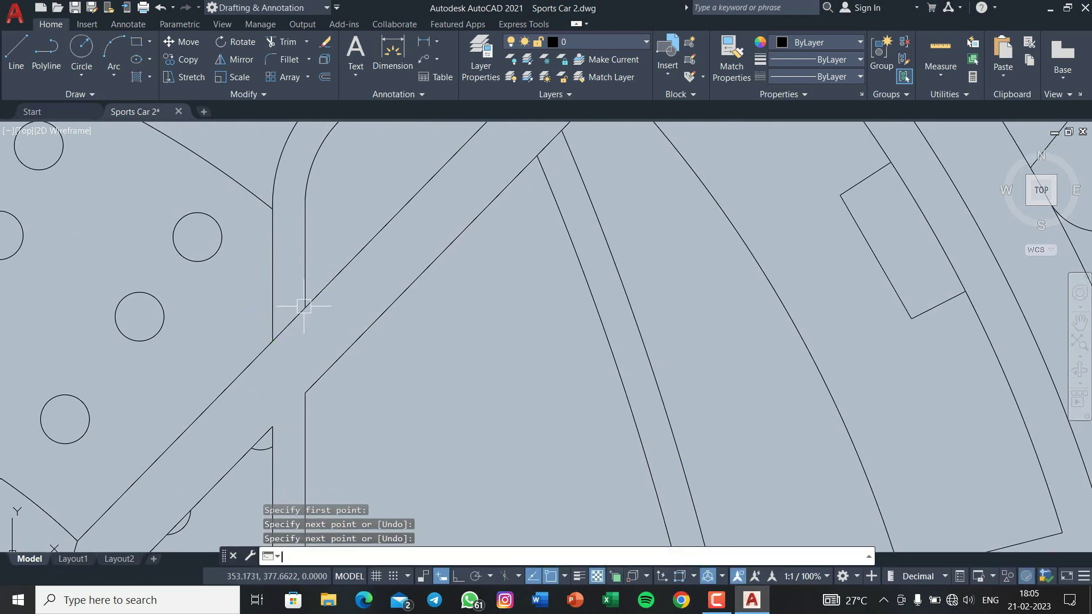
{"action": "scroll", "coordinate": [364, 337], "scroll_direction": "down", "scroll_amount": 3}
Step: Fence-trim the remaining overlapping lines across the wheel
{"action": "type", "text": "tr"}
{"action": "key", "text": "Return"}
{"action": "scroll", "coordinate": [366, 340], "scroll_direction": "up", "scroll_amount": 3}
{"action": "scroll", "coordinate": [546, 290], "scroll_direction": "down", "scroll_amount": 3}
{"action": "scroll", "coordinate": [531, 324], "scroll_direction": "up", "scroll_amount": 3}
{"action": "left_click_drag", "start_coordinate": [532, 324], "coordinate": [406, 349]}
{"action": "scroll", "coordinate": [406, 349], "scroll_direction": "down", "scroll_amount": 2}
{"action": "scroll", "coordinate": [436, 294], "scroll_direction": "up", "scroll_amount": 2}
{"action": "key", "text": "Escape"}
{"action": "scroll", "coordinate": [449, 330], "scroll_direction": "down", "scroll_amount": 5}
{"action": "scroll", "coordinate": [449, 341], "scroll_direction": "down", "scroll_amount": 3}
{"action": "scroll", "coordinate": [453, 366], "scroll_direction": "up", "scroll_amount": 3}
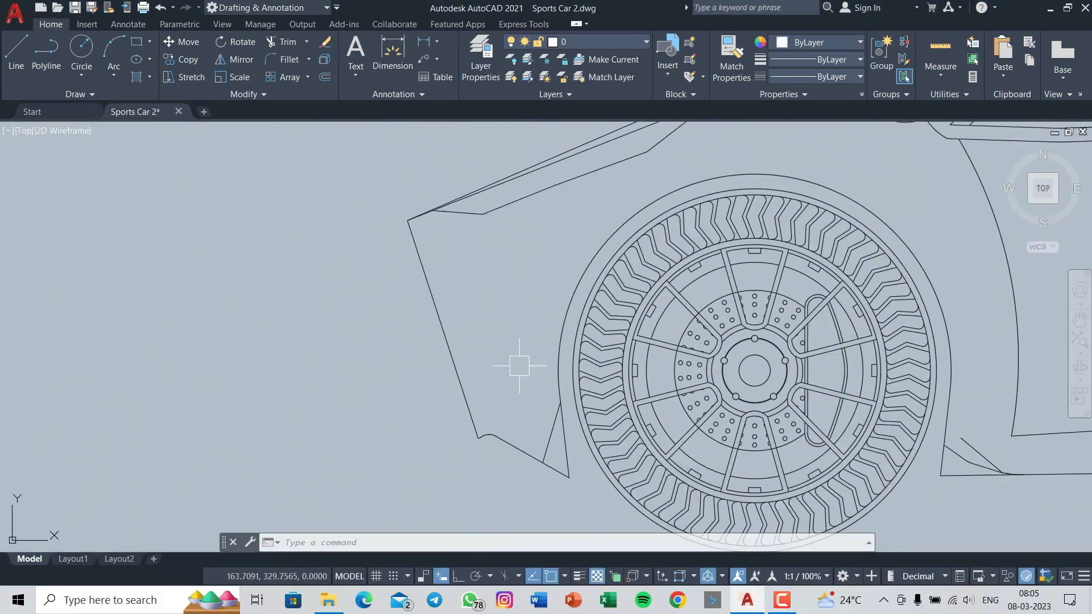
Step: Draw the bumper intake outline corners beside the front wheel with LINE
{"action": "type", "text": "l"}
{"action": "key", "text": "Return"}
{"action": "scroll", "coordinate": [520, 366], "scroll_direction": "up", "scroll_amount": 3}
{"action": "scroll", "coordinate": [422, 470], "scroll_direction": "down", "scroll_amount": 1}
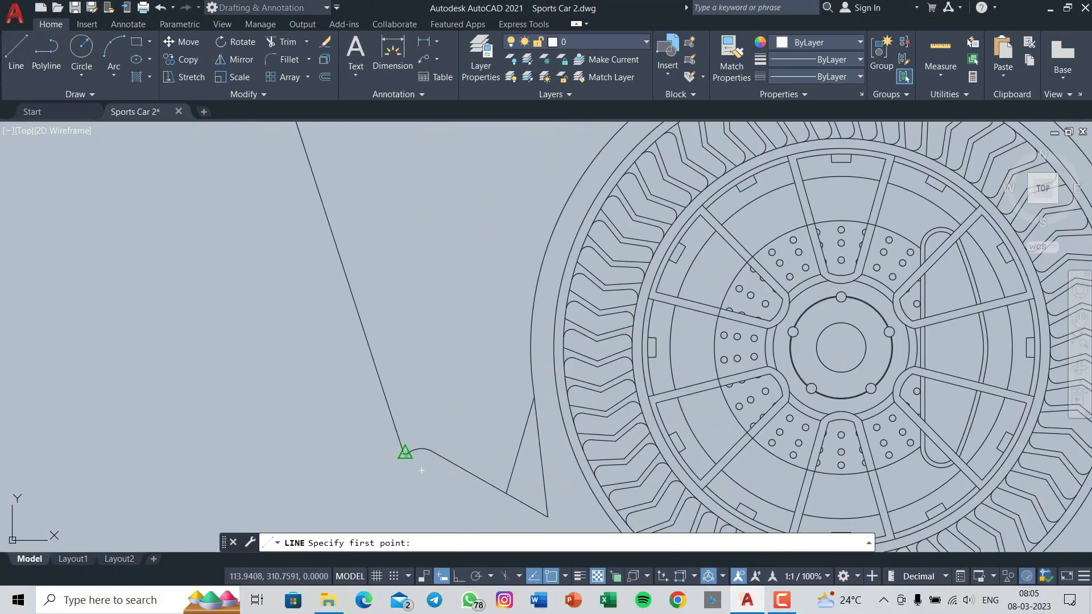
{"action": "left_click", "coordinate": [481, 408]}
{"action": "scroll", "coordinate": [478, 408], "scroll_direction": "down", "scroll_amount": 3}
{"action": "scroll", "coordinate": [398, 341], "scroll_direction": "up", "scroll_amount": 3}
{"action": "left_click", "coordinate": [416, 434]}
{"action": "left_click", "coordinate": [421, 325]}
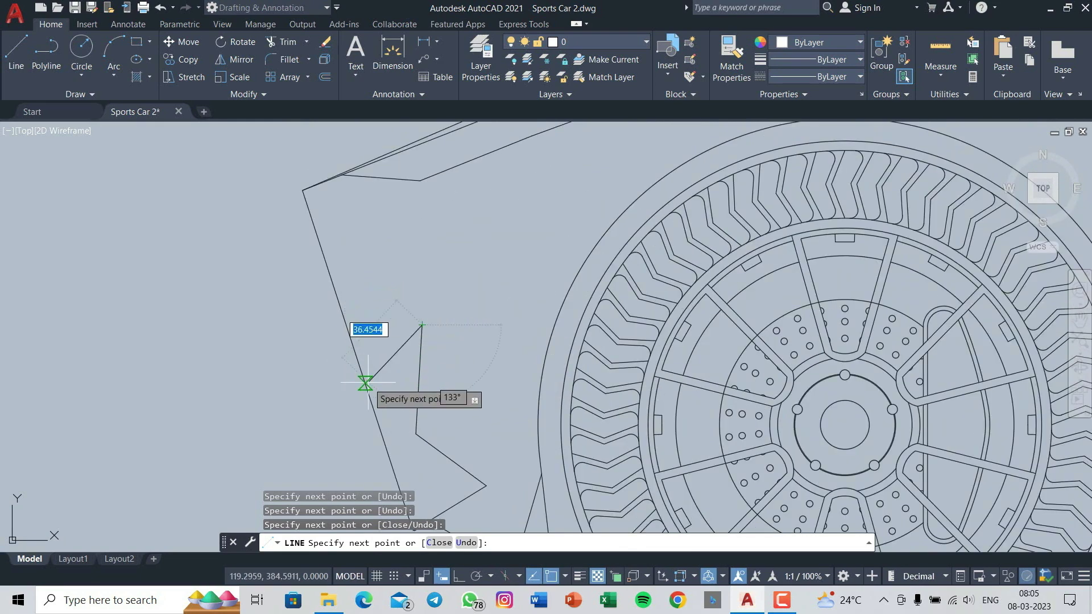
{"action": "scroll", "coordinate": [392, 410], "scroll_direction": "up", "scroll_amount": 4}
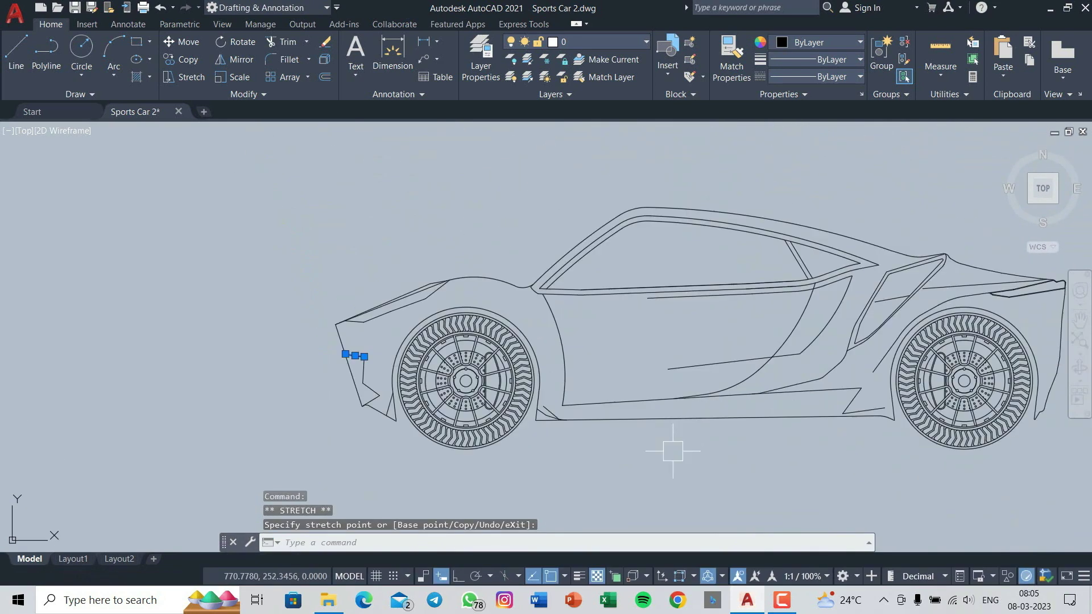
{"action": "key", "text": "Escape"}
{"action": "key", "text": "Escape"}
Step: Try filleting the intake's inner corner, then undo it to restore the sharp corner
{"action": "scroll", "coordinate": [605, 414], "scroll_direction": "down", "scroll_amount": 3}
{"action": "scroll", "coordinate": [432, 221], "scroll_direction": "up", "scroll_amount": 4}
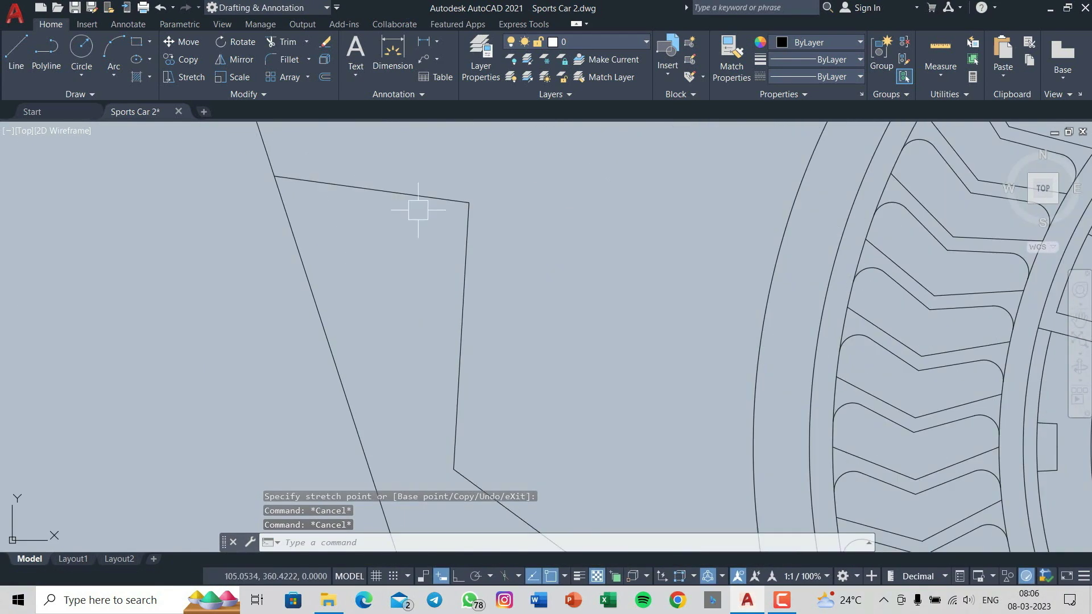
{"action": "scroll", "coordinate": [546, 272], "scroll_direction": "down", "scroll_amount": 2}
{"action": "scroll", "coordinate": [190, 290], "scroll_direction": "up", "scroll_amount": 3}
{"action": "type", "text": "f"}
{"action": "key", "text": "Return"}
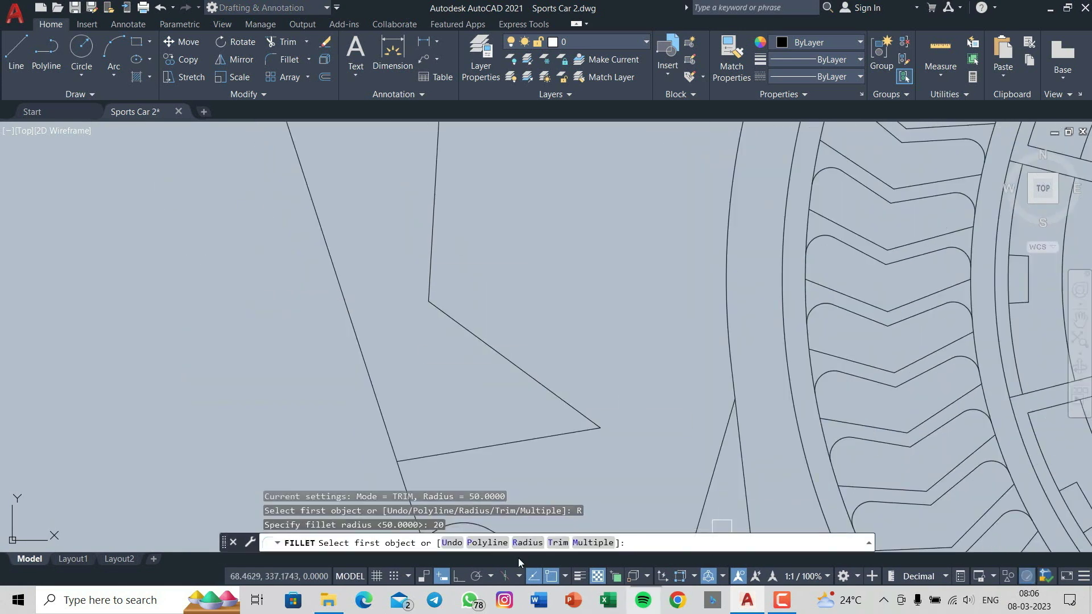
{"action": "left_click", "coordinate": [554, 436]}
{"action": "scroll", "coordinate": [594, 310], "scroll_direction": "down", "scroll_amount": 3}
{"action": "scroll", "coordinate": [598, 351], "scroll_direction": "down", "scroll_amount": 3}
{"action": "scroll", "coordinate": [592, 298], "scroll_direction": "up", "scroll_amount": 4}
{"action": "scroll", "coordinate": [524, 324], "scroll_direction": "up", "scroll_amount": 2}
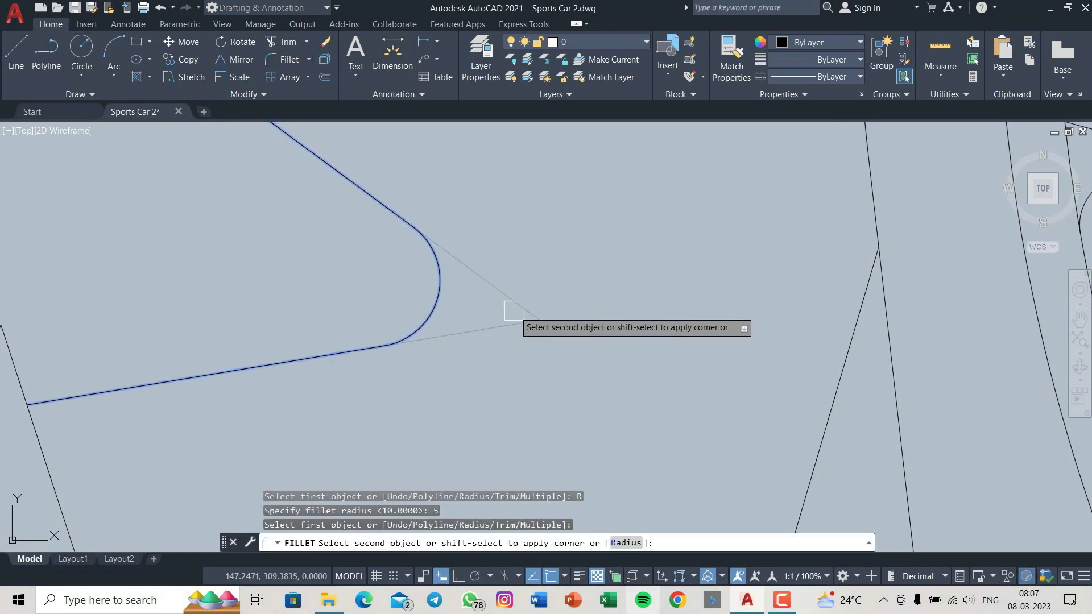
{"action": "key", "text": "ctrl+z"}
{"action": "key", "text": "ctrl+z"}
Step: Stretch the intake corner into a new position using its grips
{"action": "scroll", "coordinate": [595, 364], "scroll_direction": "up", "scroll_amount": 5}
{"action": "middle_click_drag", "start_coordinate": [556, 214], "coordinate": [595, 284]}
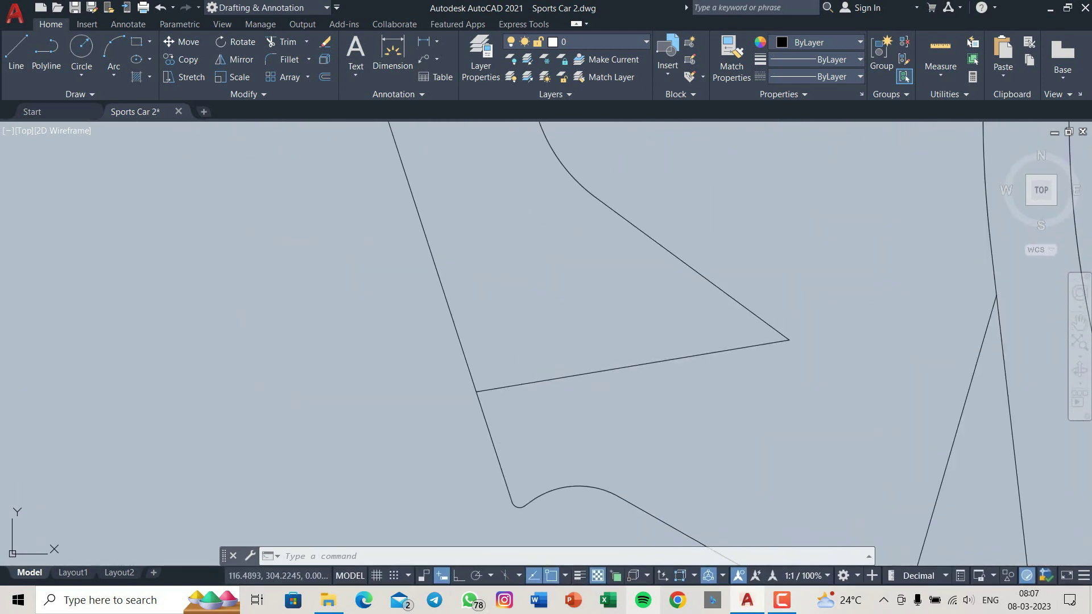
{"action": "key", "text": "Escape"}
{"action": "key", "text": "Escape"}
{"action": "scroll", "coordinate": [561, 256], "scroll_direction": "down", "scroll_amount": 3}
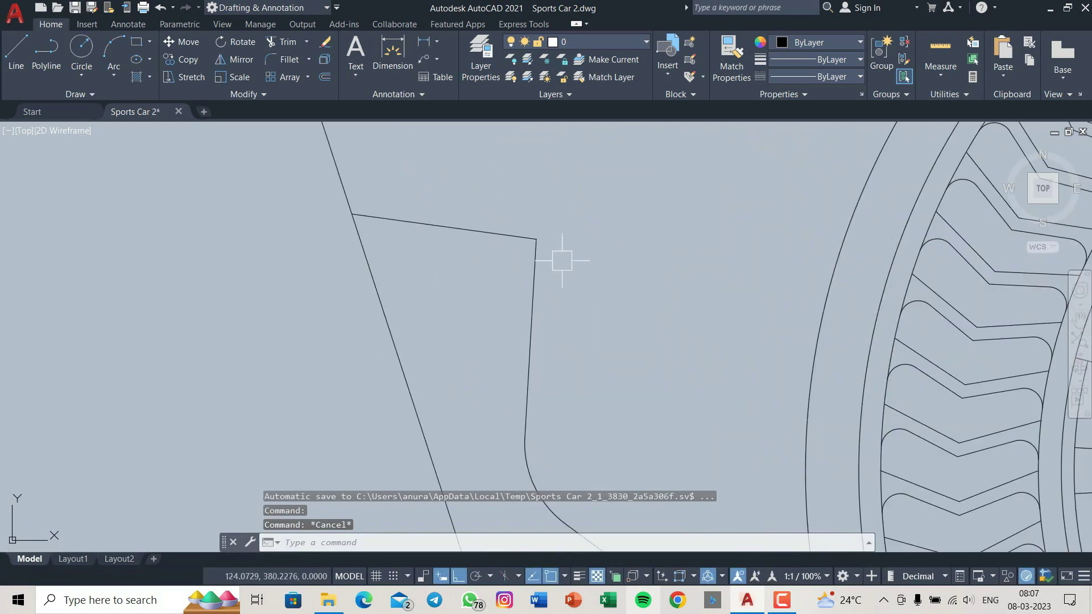
{"action": "scroll", "coordinate": [514, 297], "scroll_direction": "down", "scroll_amount": 2}
{"action": "scroll", "coordinate": [514, 298], "scroll_direction": "down", "scroll_amount": 2}
{"action": "scroll", "coordinate": [434, 346], "scroll_direction": "up", "scroll_amount": 3}
{"action": "scroll", "coordinate": [420, 281], "scroll_direction": "up", "scroll_amount": 2}
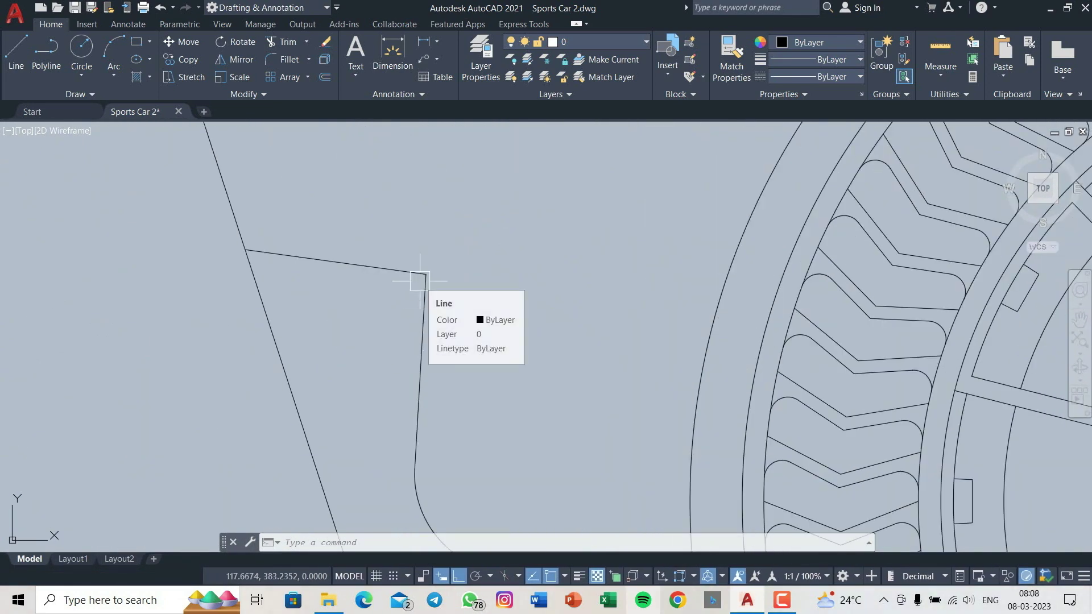
{"action": "scroll", "coordinate": [420, 281], "scroll_direction": "down", "scroll_amount": 3}
{"action": "scroll", "coordinate": [395, 434], "scroll_direction": "up", "scroll_amount": 3}
{"action": "scroll", "coordinate": [93, 317], "scroll_direction": "down", "scroll_amount": 1}
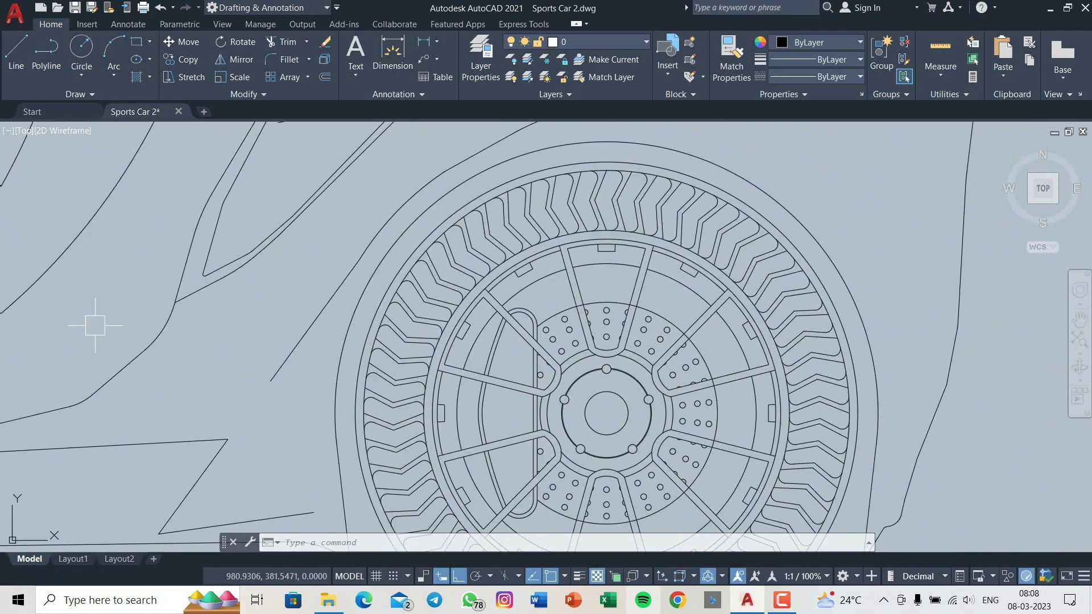
Step: Recentre and zoom the view on the front wheel area
{"action": "middle_click_drag", "start_coordinate": [605, 421], "coordinate": [743, 330]}
{"action": "scroll", "coordinate": [434, 334], "scroll_direction": "up", "scroll_amount": 1}
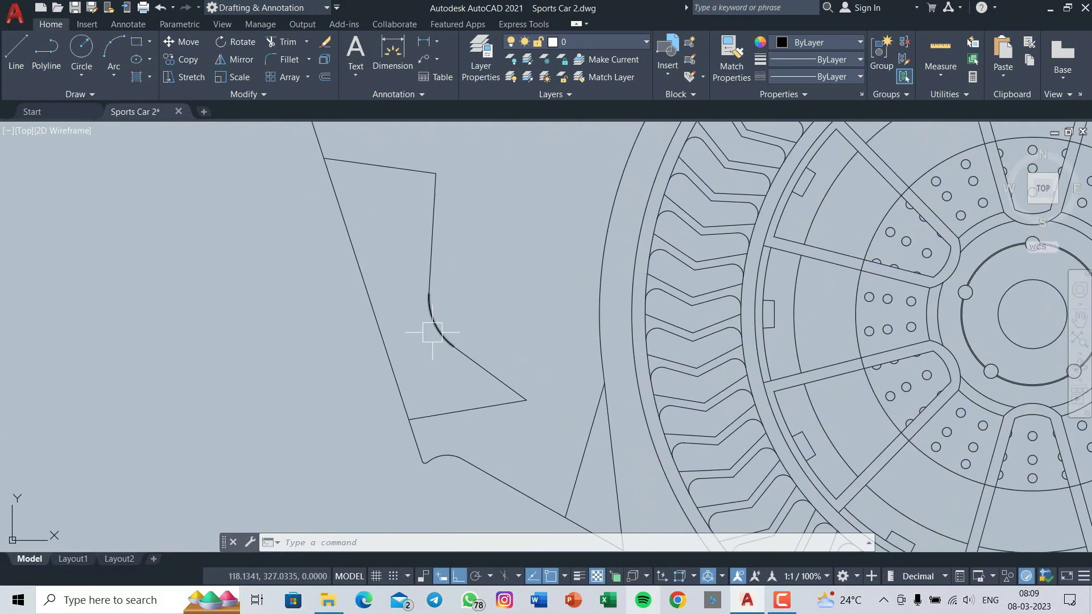
{"action": "scroll", "coordinate": [462, 255], "scroll_direction": "down", "scroll_amount": 3}
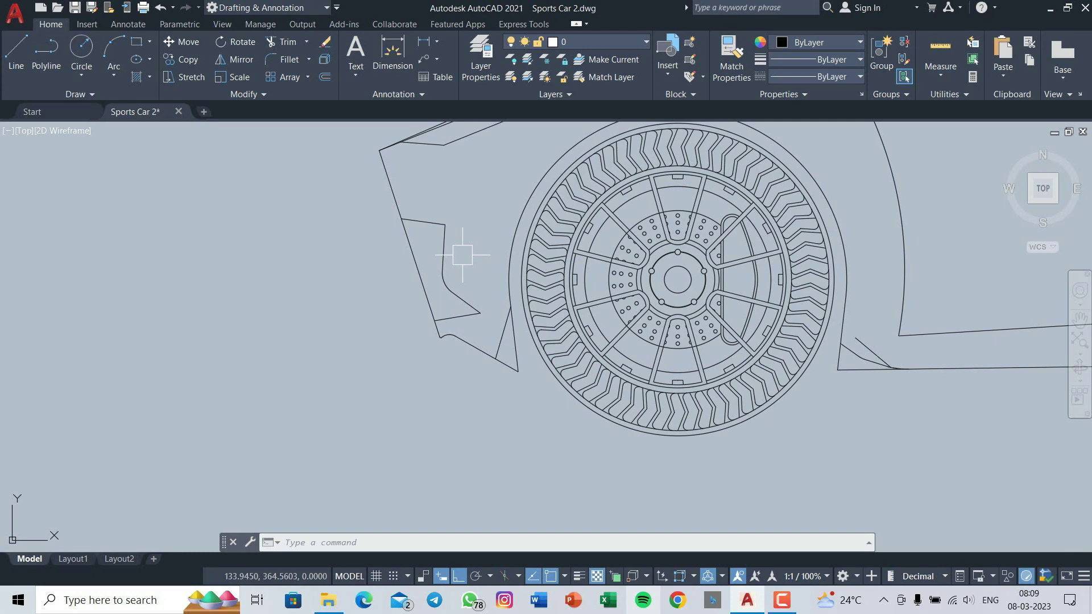
{"action": "scroll", "coordinate": [463, 255], "scroll_direction": "up", "scroll_amount": 3}
{"action": "scroll", "coordinate": [586, 336], "scroll_direction": "down", "scroll_amount": 2}
{"action": "scroll", "coordinate": [585, 336], "scroll_direction": "down", "scroll_amount": 3}
{"action": "scroll", "coordinate": [879, 371], "scroll_direction": "up", "scroll_amount": 5}
{"action": "scroll", "coordinate": [506, 313], "scroll_direction": "down", "scroll_amount": 5}
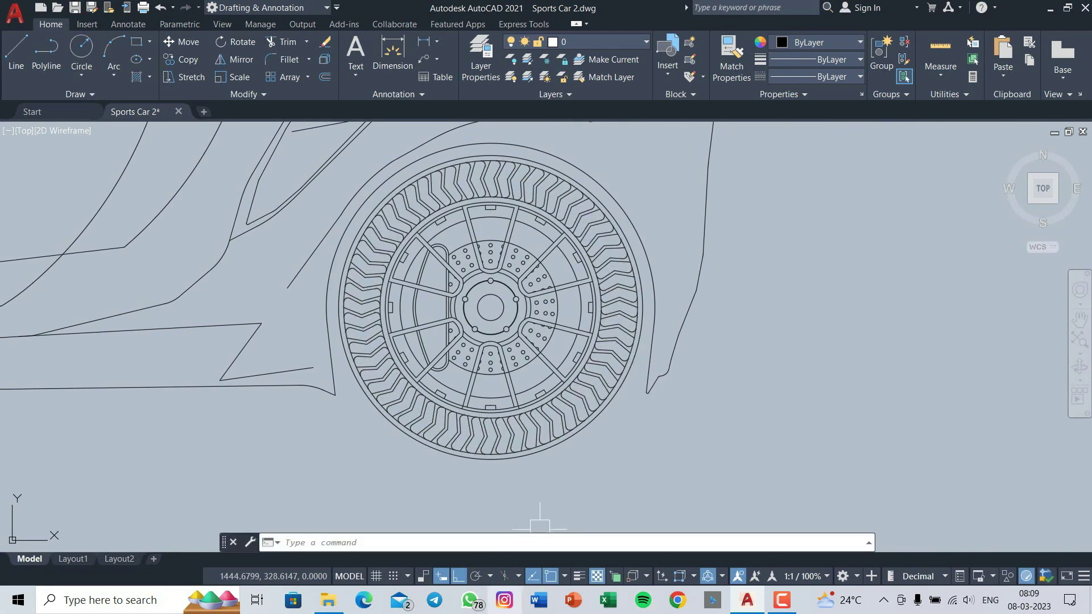
{"action": "scroll", "coordinate": [695, 291], "scroll_direction": "up", "scroll_amount": 2}
Step: End the current line, then crossing-select and delete the extra intake polyline
{"action": "right_click", "coordinate": [739, 267]}
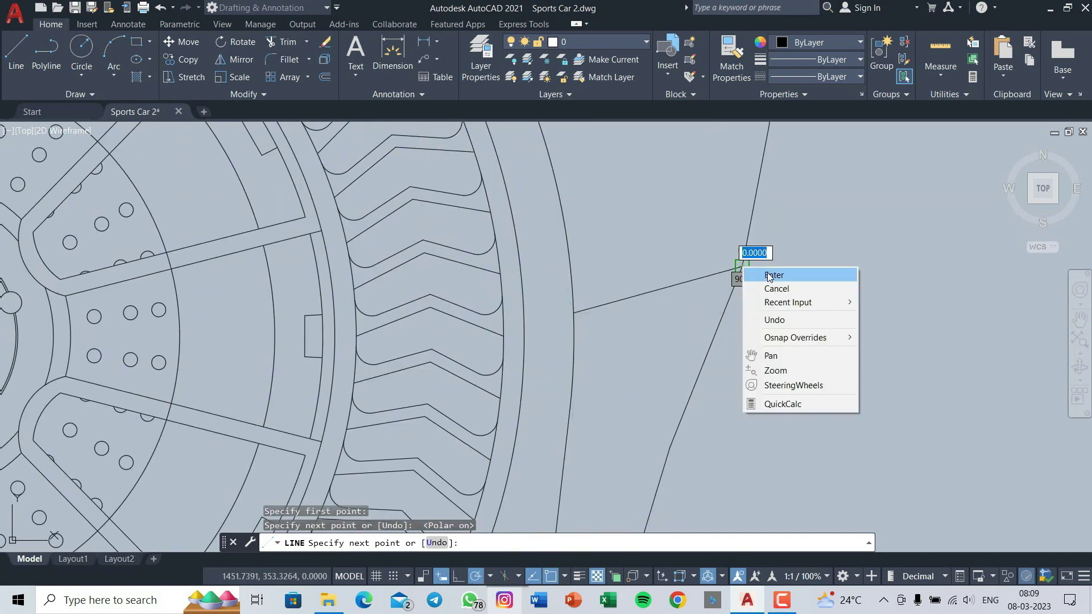
{"action": "left_click", "coordinate": [751, 276]}
{"action": "scroll", "coordinate": [751, 276], "scroll_direction": "down", "scroll_amount": 3}
{"action": "scroll", "coordinate": [256, 500], "scroll_direction": "up", "scroll_amount": 4}
{"action": "left_click", "coordinate": [585, 458]}
{"action": "left_click", "coordinate": [429, 200]}
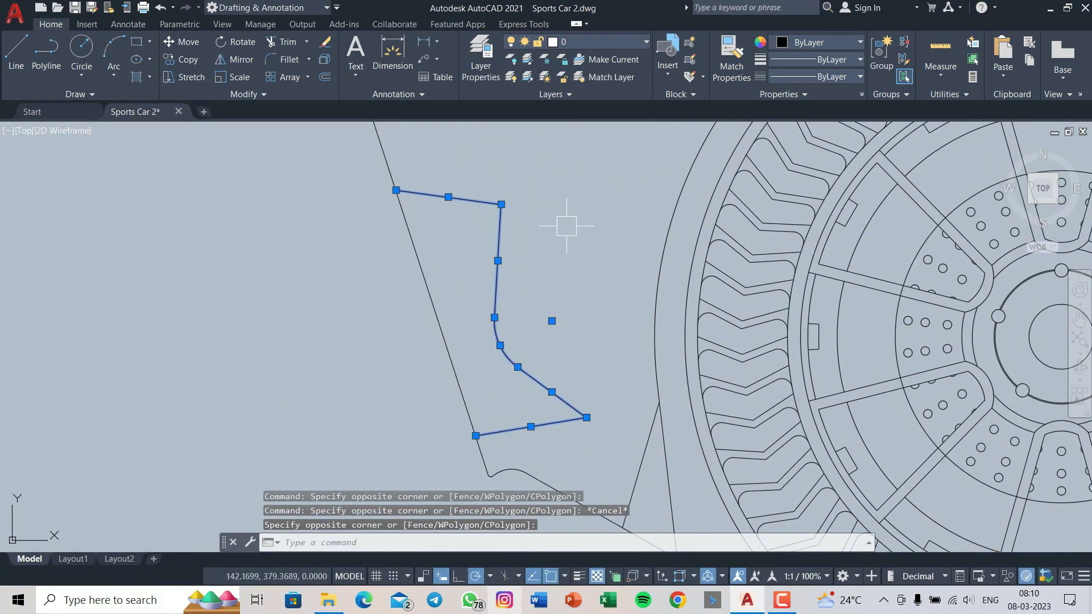
{"action": "key", "text": "Delete"}
Step: Pan over to the fender lines beside the front wheel
{"action": "scroll", "coordinate": [190, 316], "scroll_direction": "down", "scroll_amount": 3}
{"action": "scroll", "coordinate": [704, 369], "scroll_direction": "up", "scroll_amount": 5}
{"action": "scroll", "coordinate": [740, 391], "scroll_direction": "down", "scroll_amount": 2}
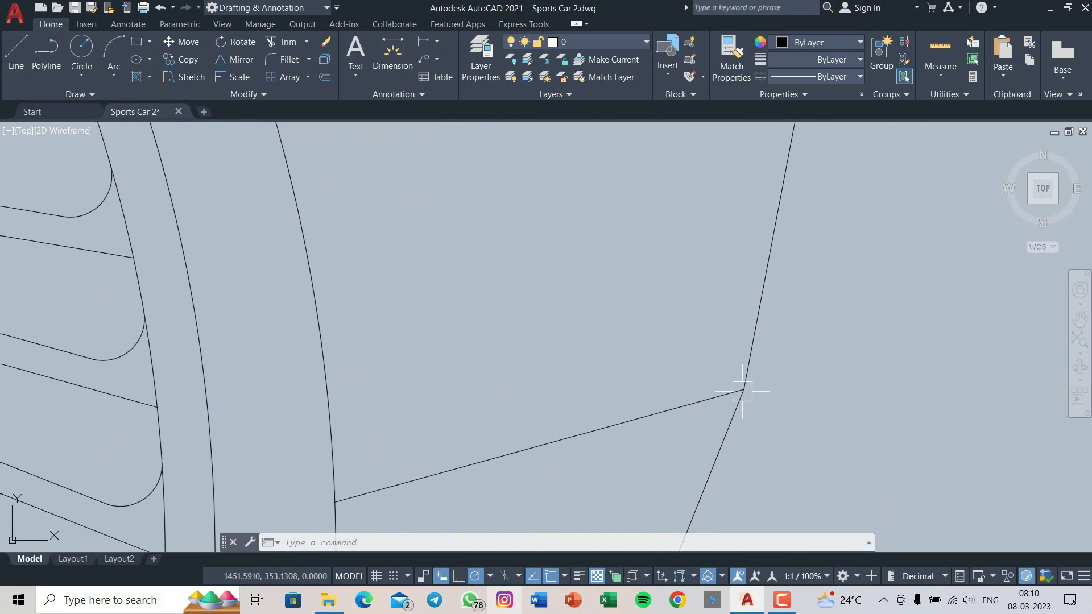
{"action": "scroll", "coordinate": [889, 353], "scroll_direction": "down", "scroll_amount": 3}
{"action": "scroll", "coordinate": [889, 352], "scroll_direction": "up", "scroll_amount": 4}
{"action": "middle_click_drag", "start_coordinate": [721, 402], "coordinate": [521, 398]}
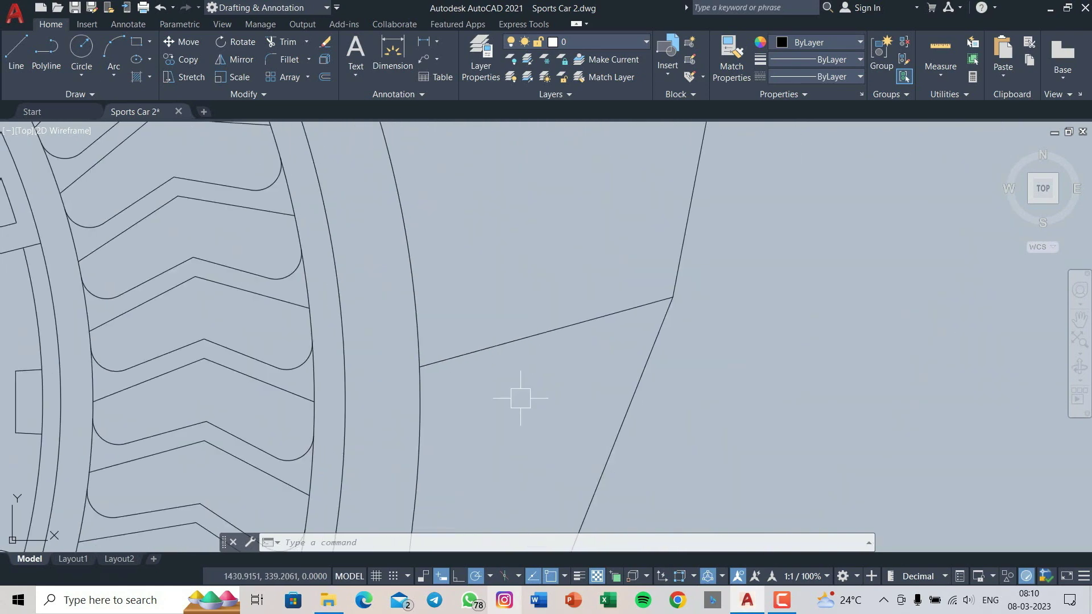
{"action": "scroll", "coordinate": [919, 397], "scroll_direction": "down", "scroll_amount": 4}
{"action": "scroll", "coordinate": [650, 373], "scroll_direction": "up", "scroll_amount": 4}
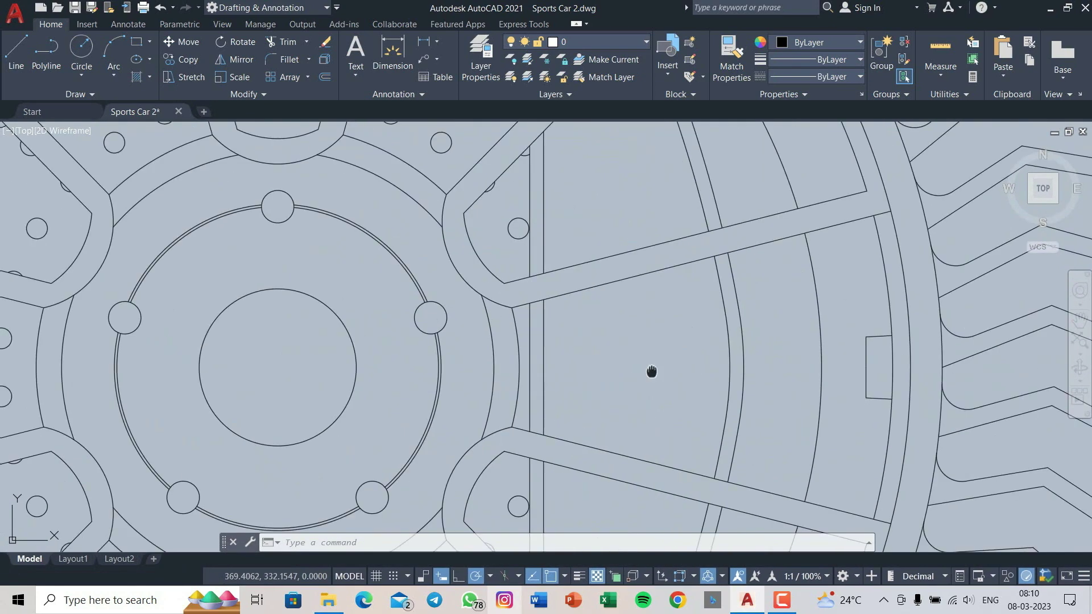
{"action": "scroll", "coordinate": [671, 432], "scroll_direction": "up", "scroll_amount": 1}
{"action": "left_click", "coordinate": [691, 498]}
{"action": "scroll", "coordinate": [558, 278], "scroll_direction": "down", "scroll_amount": 2}
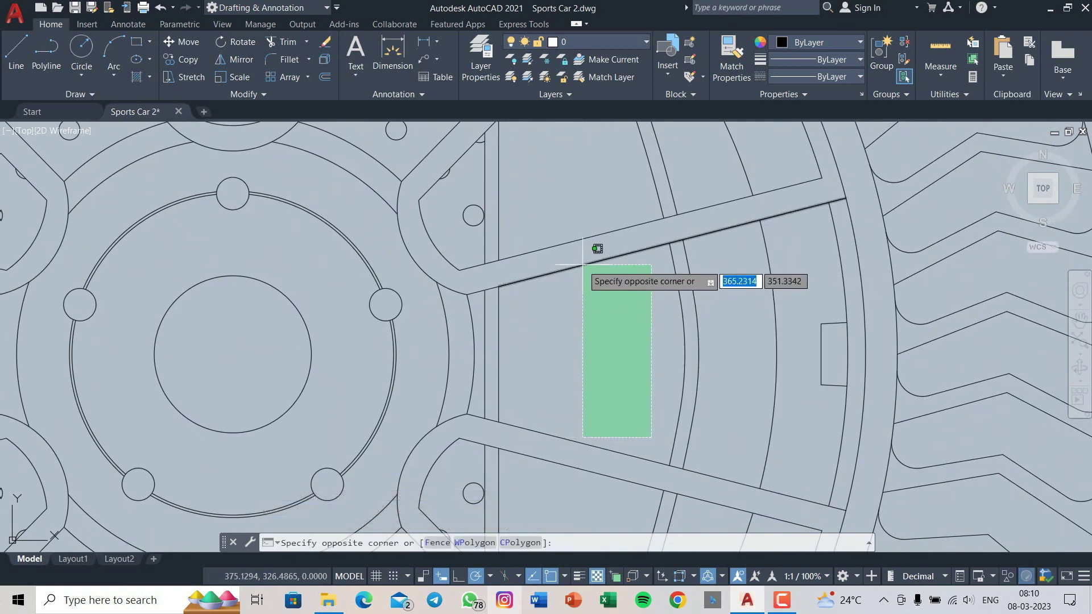
{"action": "key", "text": "Escape"}
{"action": "scroll", "coordinate": [597, 246], "scroll_direction": "down", "scroll_amount": 3}
{"action": "scroll", "coordinate": [568, 356], "scroll_direction": "up", "scroll_amount": 6}
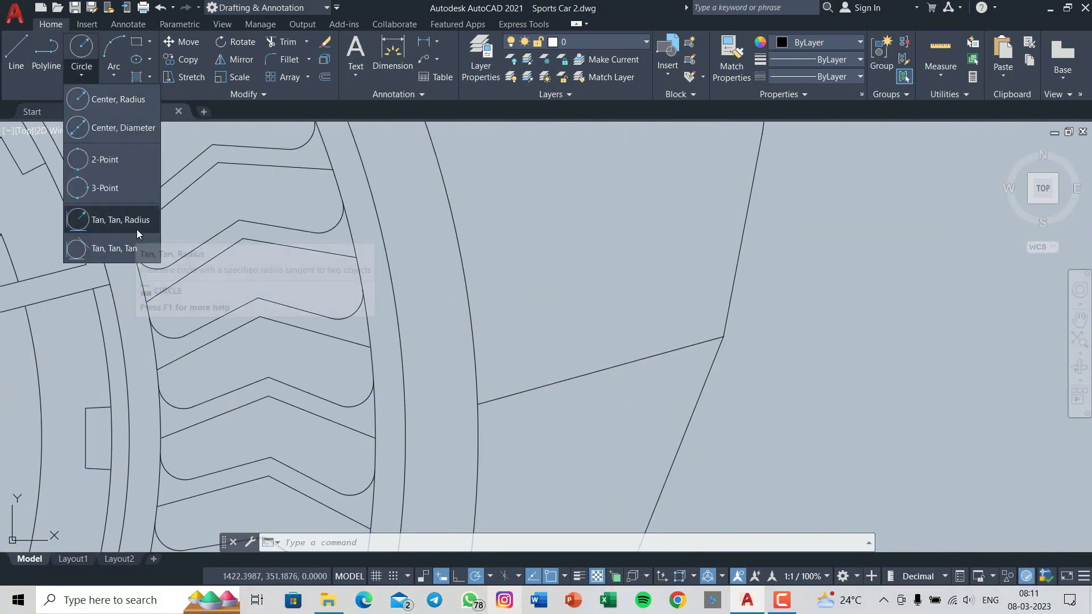
Step: Add a radius 10 tangent circle between the body lines and trim it to an arc
{"action": "left_click", "coordinate": [136, 230]}
{"action": "left_click", "coordinate": [700, 345]}
{"action": "key", "text": "Return"}
{"action": "type", "text": "tr"}
{"action": "key", "text": "Return"}
{"action": "scroll", "coordinate": [607, 255], "scroll_direction": "down", "scroll_amount": 3}
{"action": "scroll", "coordinate": [724, 341], "scroll_direction": "down", "scroll_amount": 2}
{"action": "key", "text": "Escape"}
Step: Zoom around and recentre the view on the front wheel
{"action": "scroll", "coordinate": [615, 393], "scroll_direction": "up", "scroll_amount": 2}
{"action": "scroll", "coordinate": [299, 413], "scroll_direction": "up", "scroll_amount": 3}
{"action": "scroll", "coordinate": [299, 413], "scroll_direction": "down", "scroll_amount": 1}
{"action": "scroll", "coordinate": [548, 330], "scroll_direction": "down", "scroll_amount": 3}
{"action": "scroll", "coordinate": [390, 353], "scroll_direction": "down", "scroll_amount": 2}
{"action": "scroll", "coordinate": [538, 389], "scroll_direction": "up", "scroll_amount": 2}
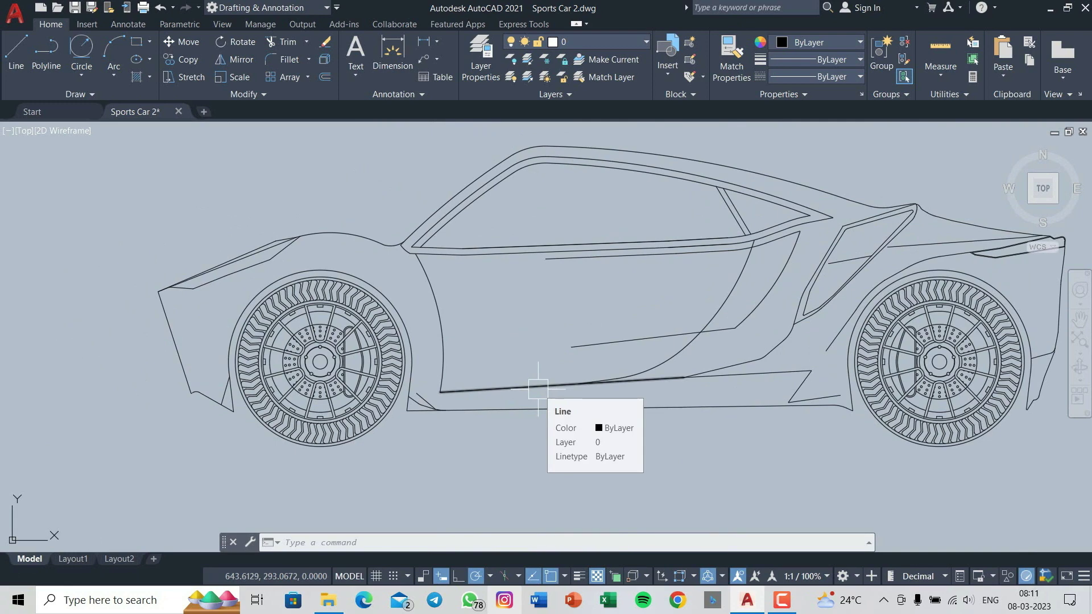
{"action": "scroll", "coordinate": [539, 390], "scroll_direction": "up", "scroll_amount": 3}
{"action": "scroll", "coordinate": [675, 373], "scroll_direction": "down", "scroll_amount": 1}
{"action": "scroll", "coordinate": [434, 397], "scroll_direction": "up", "scroll_amount": 3}
{"action": "scroll", "coordinate": [870, 370], "scroll_direction": "up", "scroll_amount": 1}
{"action": "scroll", "coordinate": [870, 370], "scroll_direction": "down", "scroll_amount": 2}
{"action": "middle_click_drag", "start_coordinate": [825, 375], "coordinate": [597, 398]}
Step: Draw a short line near the sill, then select the stray line for erasing
{"action": "type", "text": "l"}
{"action": "key", "text": "Return"}
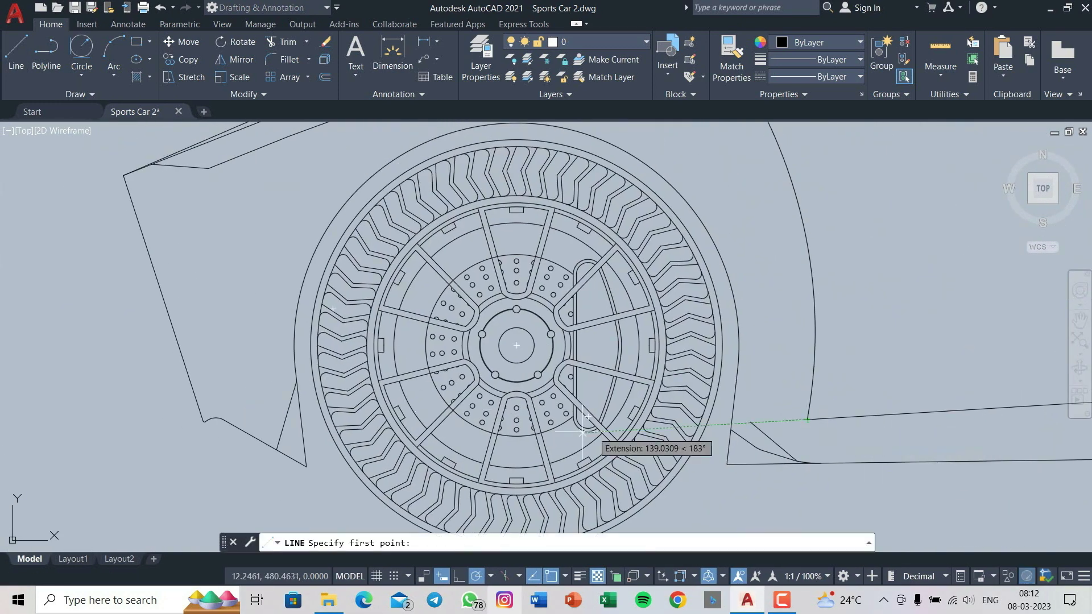
{"action": "scroll", "coordinate": [256, 398], "scroll_direction": "up", "scroll_amount": 2}
{"action": "left_click", "coordinate": [256, 401]}
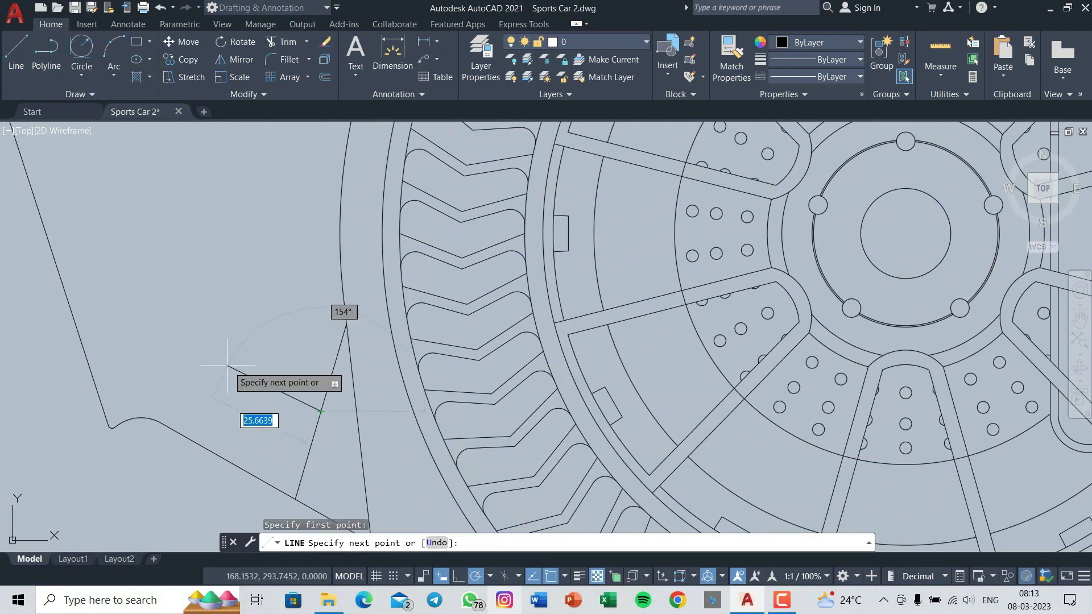
{"action": "left_click", "coordinate": [231, 366]}
{"action": "key", "text": "Escape"}
{"action": "scroll", "coordinate": [256, 399], "scroll_direction": "down", "scroll_amount": 3}
{"action": "scroll", "coordinate": [338, 406], "scroll_direction": "up", "scroll_amount": 3}
{"action": "scroll", "coordinate": [339, 406], "scroll_direction": "down", "scroll_amount": 2}
{"action": "left_click", "coordinate": [438, 398]}
{"action": "scroll", "coordinate": [398, 392], "scroll_direction": "down", "scroll_amount": 3}
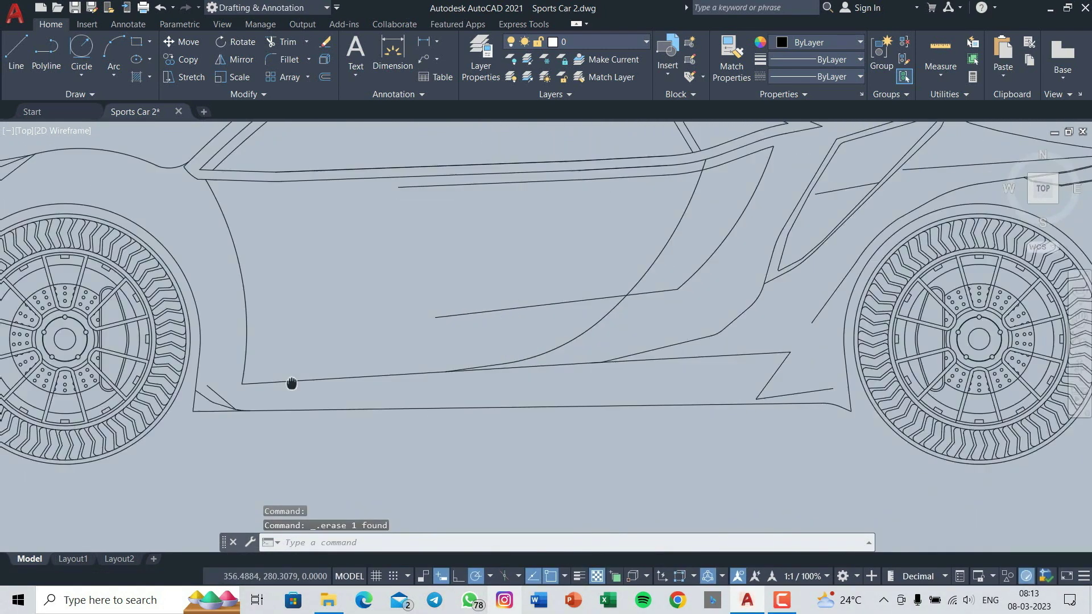
{"action": "scroll", "coordinate": [557, 429], "scroll_direction": "up", "scroll_amount": 3}
{"action": "scroll", "coordinate": [495, 205], "scroll_direction": "up", "scroll_amount": 2}
{"action": "scroll", "coordinate": [495, 204], "scroll_direction": "up", "scroll_amount": 3}
Step: Offset the fender line through a picked point to make a parallel copy below it
{"action": "type", "text": "o"}
{"action": "key", "text": "Return"}
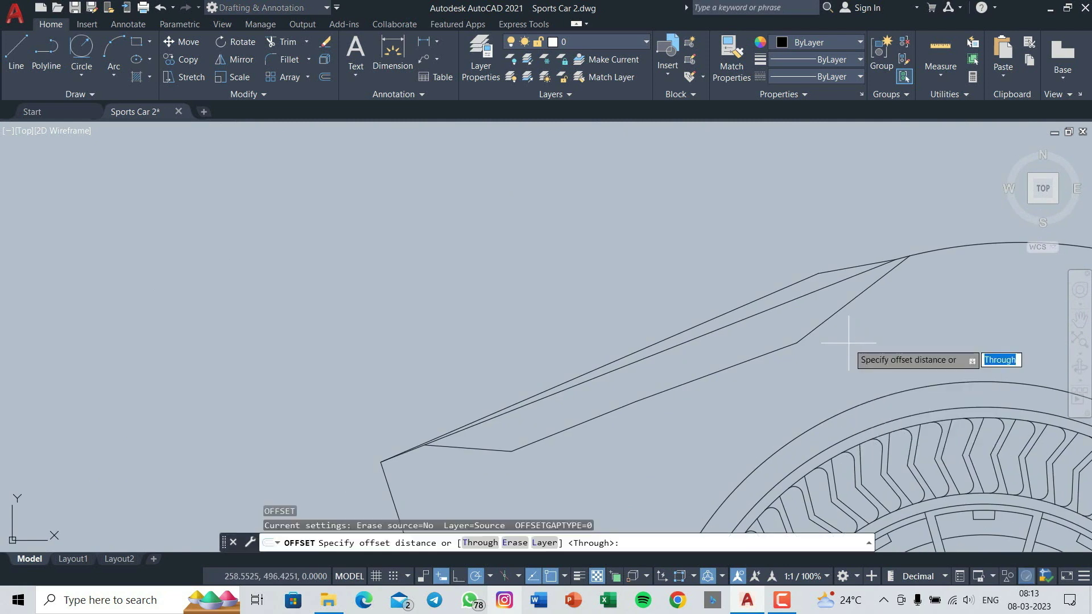
{"action": "key", "text": "Return"}
{"action": "left_click", "coordinate": [829, 312]}
{"action": "left_click", "coordinate": [994, 244]}
{"action": "left_click", "coordinate": [910, 397]}
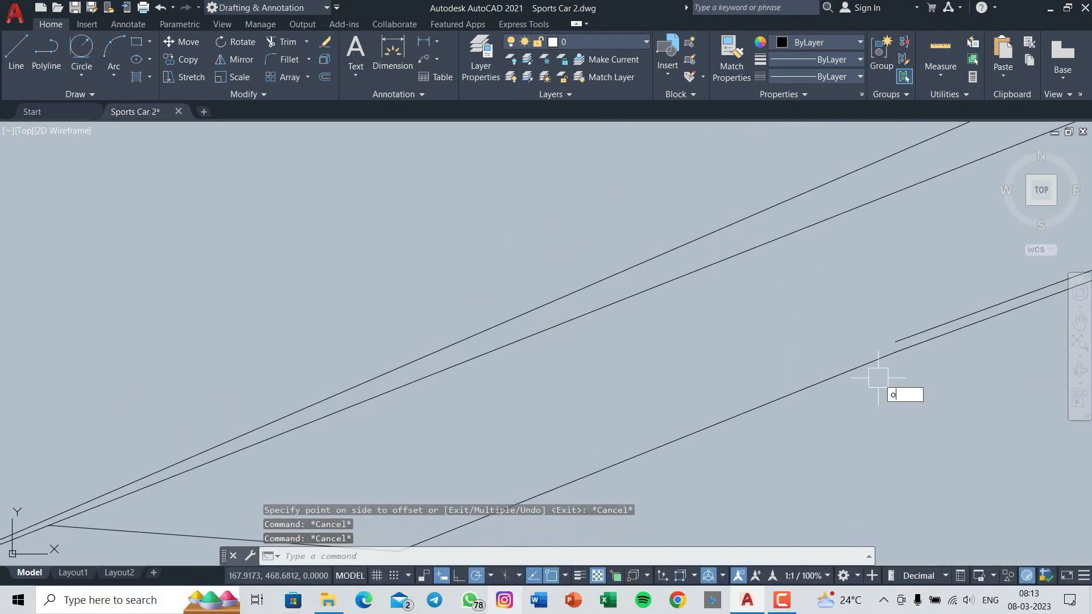
{"action": "scroll", "coordinate": [626, 381], "scroll_direction": "down", "scroll_amount": 2}
{"action": "key", "text": "Escape"}
{"action": "key", "text": "Escape"}
{"action": "key", "text": "Escape"}
Step: Trim the overlapping lines around the new fender line
{"action": "type", "text": "tr"}
{"action": "key", "text": "Return"}
{"action": "scroll", "coordinate": [59, 302], "scroll_direction": "up", "scroll_amount": 2}
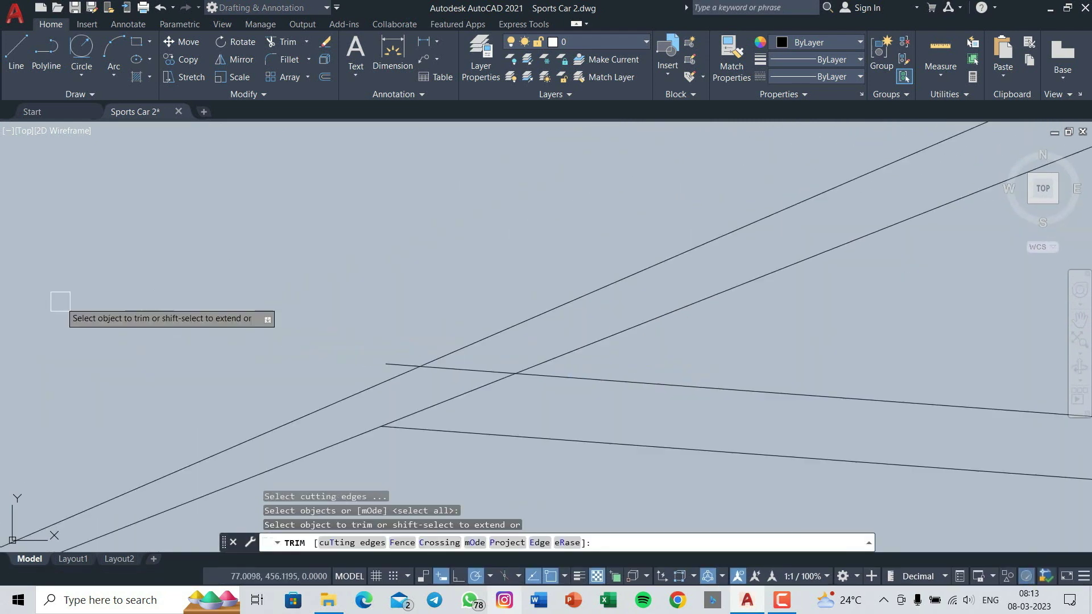
{"action": "scroll", "coordinate": [787, 320], "scroll_direction": "down", "scroll_amount": 2}
{"action": "scroll", "coordinate": [787, 320], "scroll_direction": "down", "scroll_amount": 2}
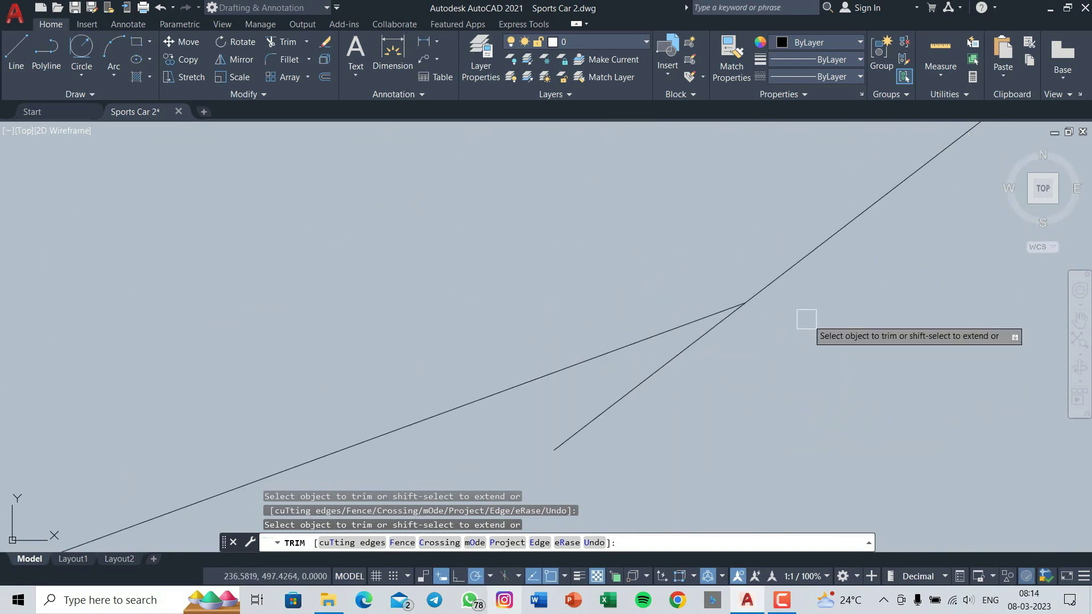
{"action": "scroll", "coordinate": [817, 288], "scroll_direction": "down", "scroll_amount": 3}
{"action": "key", "text": "Return"}
Step: Draw an arc across the fender strip beside the front wheel
{"action": "mouse_move", "coordinate": [830, 386]}
{"action": "middle_mouse_down"}
{"action": "mouse_move", "coordinate": [829, 417]}
{"action": "mouse_move", "coordinate": [719, 366]}
{"action": "middle_mouse_up"}
{"action": "scroll", "coordinate": [719, 366], "scroll_direction": "down", "scroll_amount": 1}
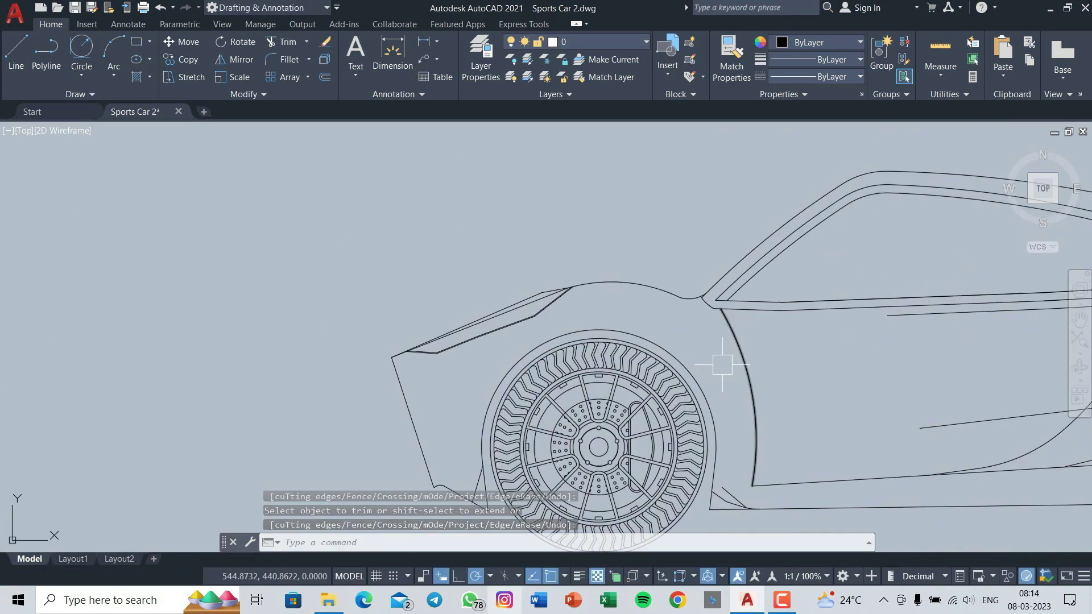
{"action": "scroll", "coordinate": [510, 341], "scroll_direction": "up", "scroll_amount": 2}
{"action": "scroll", "coordinate": [441, 336], "scroll_direction": "up", "scroll_amount": 2}
{"action": "scroll", "coordinate": [441, 336], "scroll_direction": "up", "scroll_amount": 2}
{"action": "left_click", "coordinate": [114, 57]}
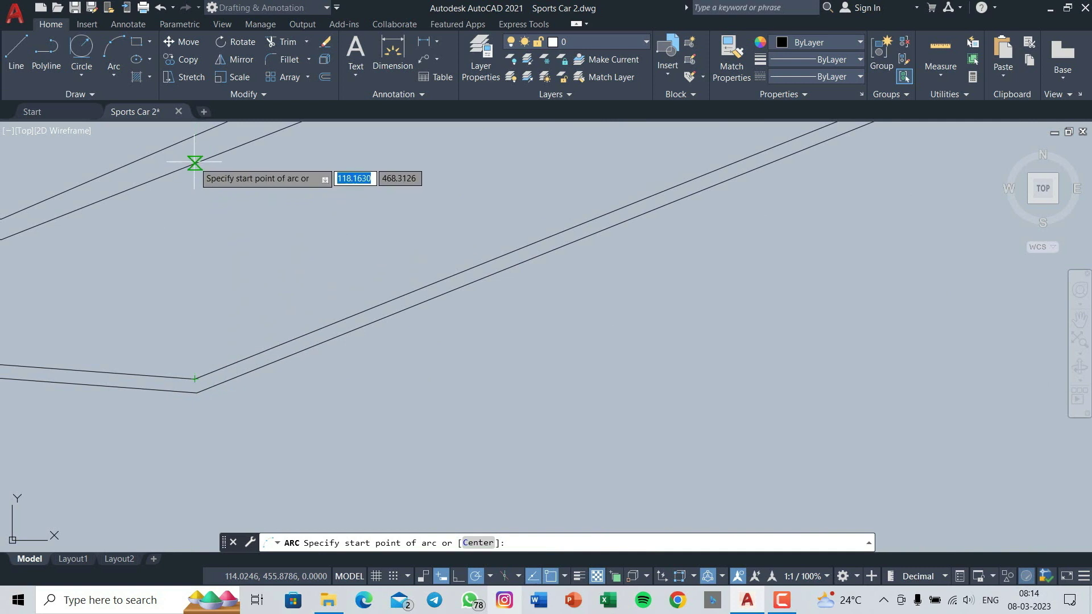
{"action": "left_click", "coordinate": [203, 378]}
{"action": "scroll", "coordinate": [256, 450], "scroll_direction": "down", "scroll_amount": 4}
Step: Draw a diagonal line across the fender strip
{"action": "type", "text": "l"}
{"action": "key", "text": "Return"}
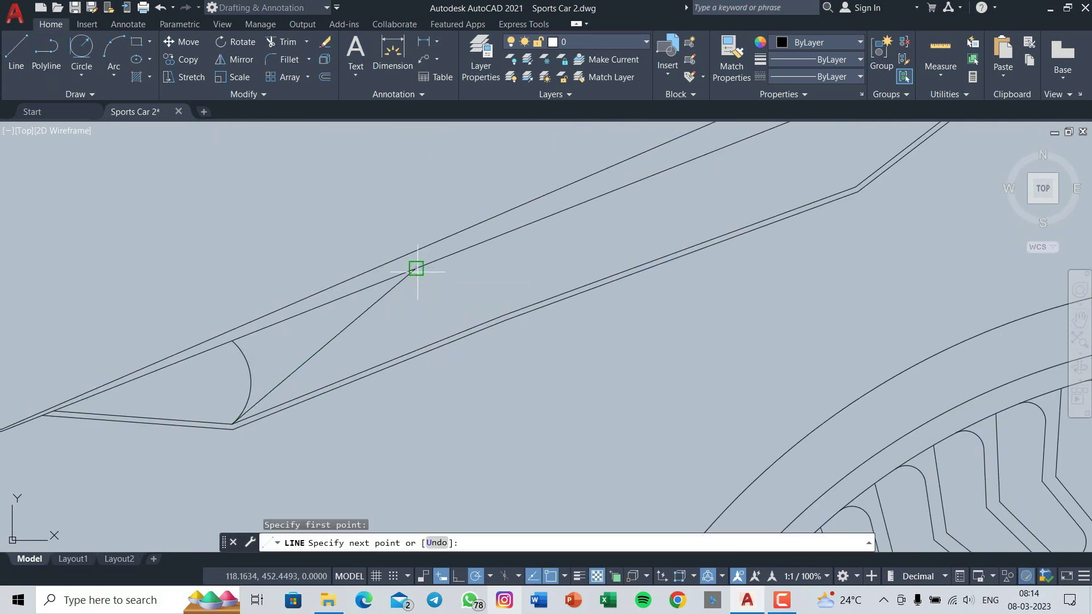
{"action": "left_click", "coordinate": [417, 268]}
{"action": "key", "text": "Return"}
{"action": "scroll", "coordinate": [334, 452], "scroll_direction": "up", "scroll_amount": 2}
{"action": "type", "text": "co"}
{"action": "key", "text": "Return"}
{"action": "key", "text": "Escape"}
{"action": "key", "text": "Escape"}
{"action": "scroll", "coordinate": [517, 245], "scroll_direction": "down", "scroll_amount": 5}
{"action": "scroll", "coordinate": [364, 292], "scroll_direction": "up", "scroll_amount": 3}
{"action": "scroll", "coordinate": [363, 292], "scroll_direction": "up", "scroll_amount": 2}
Step: Offset the fender arc to create a doubled curved divider
{"action": "type", "text": "o"}
{"action": "key", "text": "Return"}
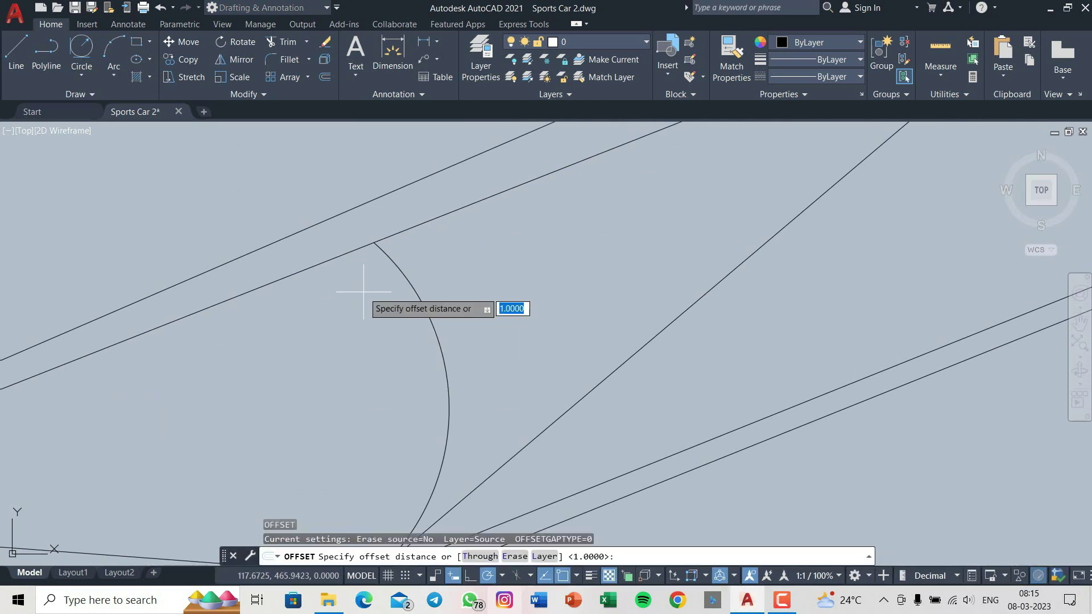
{"action": "left_click", "coordinate": [420, 292]}
{"action": "left_click", "coordinate": [441, 296]}
{"action": "scroll", "coordinate": [432, 366], "scroll_direction": "down", "scroll_amount": 3}
{"action": "scroll", "coordinate": [591, 288], "scroll_direction": "up", "scroll_amount": 3}
{"action": "key", "text": "Escape"}
{"action": "key", "text": "Escape"}
{"action": "key", "text": "Escape"}
{"action": "scroll", "coordinate": [593, 288], "scroll_direction": "up", "scroll_amount": 1}
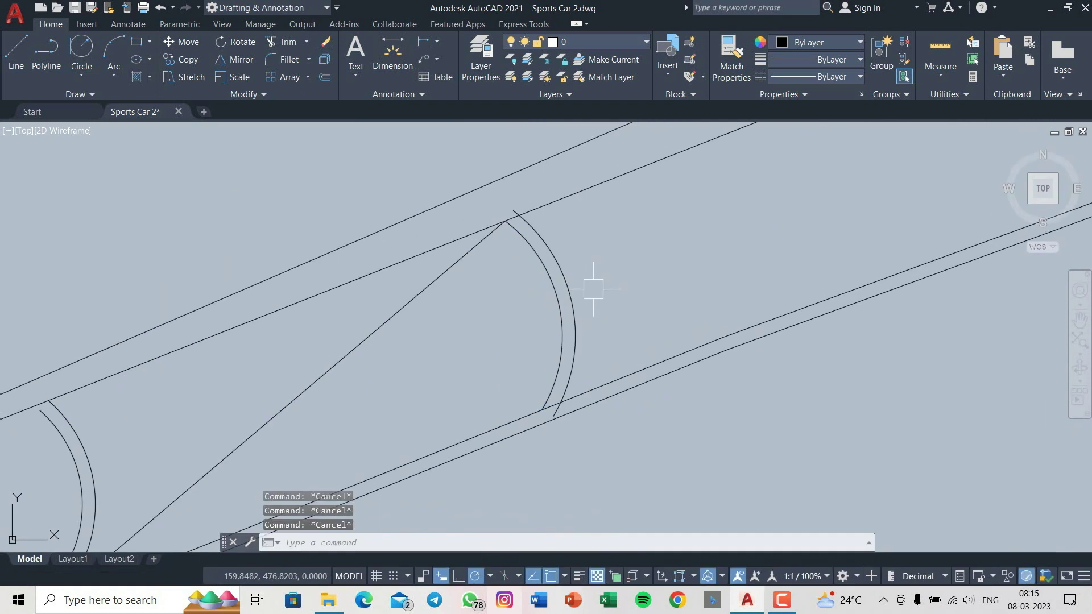
Step: Trim the excess line piece beyond the doubled arc
{"action": "key", "text": "Return"}
{"action": "scroll", "coordinate": [488, 378], "scroll_direction": "down", "scroll_amount": 3}
{"action": "scroll", "coordinate": [568, 336], "scroll_direction": "down", "scroll_amount": 2}
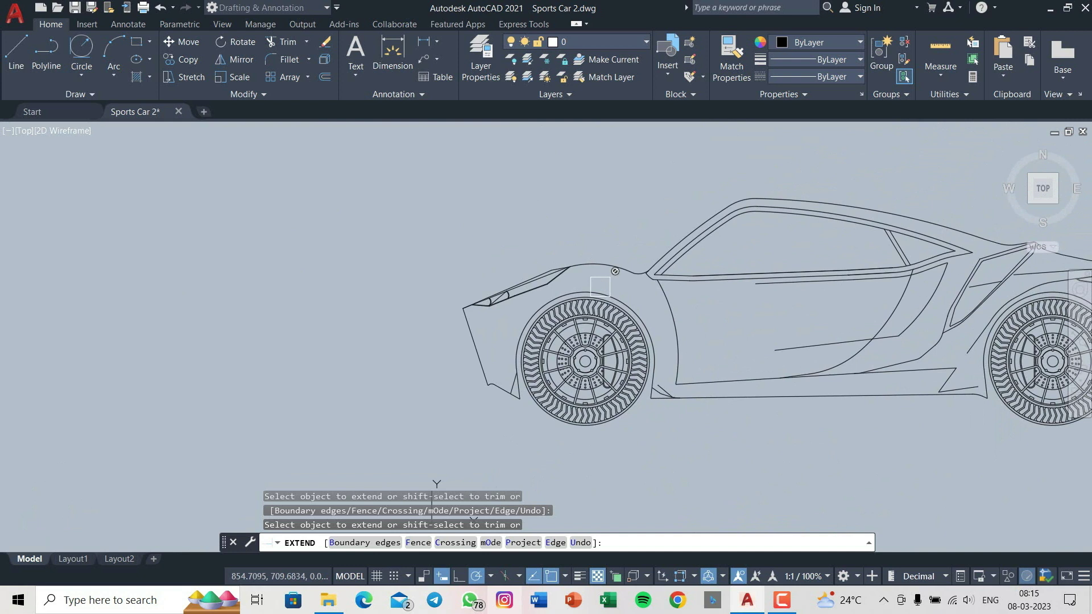
{"action": "scroll", "coordinate": [637, 292], "scroll_direction": "up", "scroll_amount": 5}
{"action": "key", "text": "Escape"}
{"action": "type", "text": "tr"}
{"action": "key", "text": "Return"}
{"action": "scroll", "coordinate": [579, 315], "scroll_direction": "down", "scroll_amount": 3}
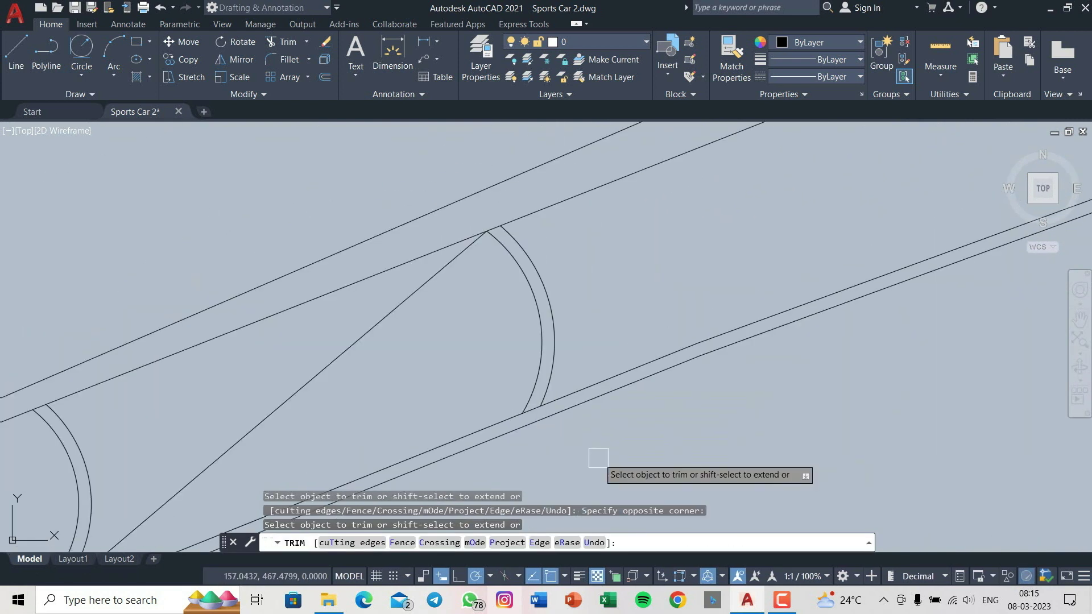
{"action": "left_click", "coordinate": [608, 475]}
{"action": "key", "text": "Escape"}
{"action": "key", "text": "Escape"}
{"action": "key", "text": "Escape"}
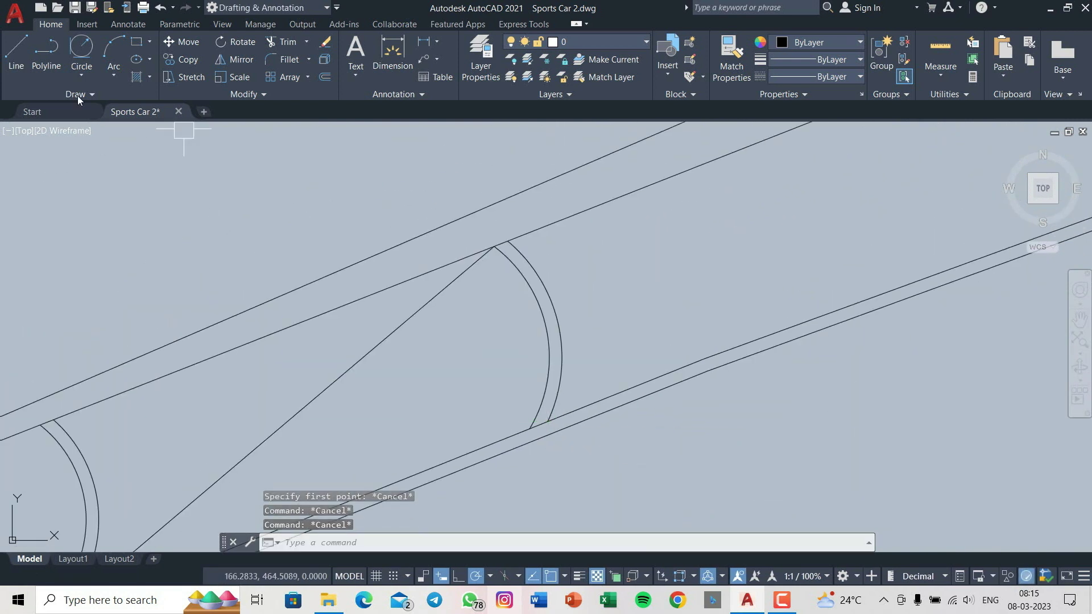
Step: Offset a headlight line through a picked point along the strip
{"action": "key", "text": "Return"}
{"action": "left_click", "coordinate": [483, 321]}
{"action": "middle_click_drag", "start_coordinate": [768, 175], "coordinate": [529, 273]}
{"action": "key", "text": "Escape"}
{"action": "type", "text": "o"}
{"action": "key", "text": "Return"}
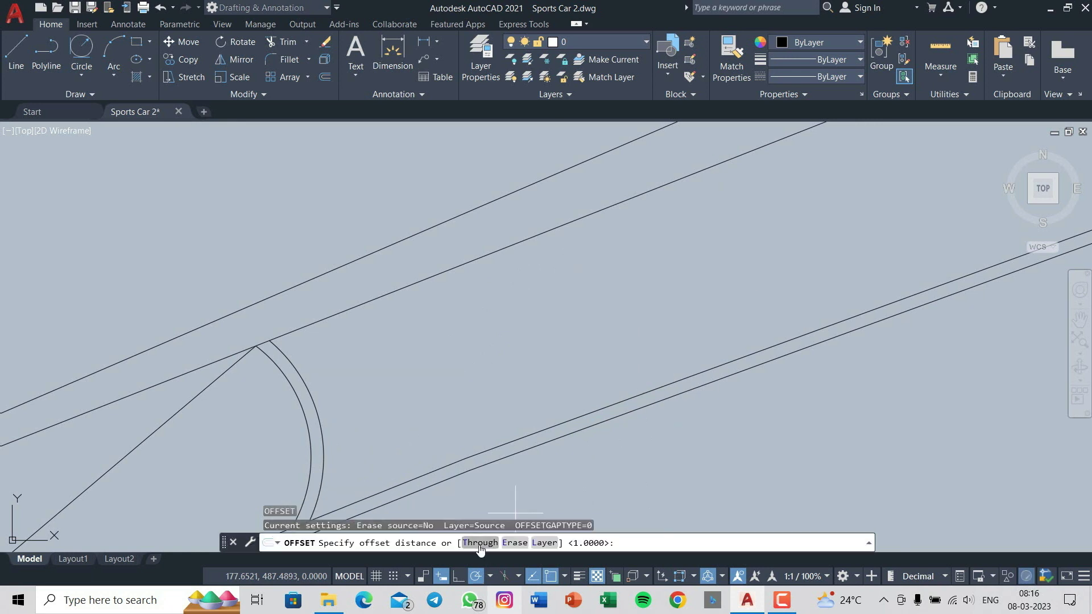
{"action": "left_click", "coordinate": [480, 542]}
{"action": "left_click", "coordinate": [170, 316]}
{"action": "left_click", "coordinate": [575, 301]}
{"action": "key", "text": "Escape"}
Step: Draw a divider arc from the upper to the lower headlight line
{"action": "type", "text": "ex"}
{"action": "key", "text": "Return"}
{"action": "key", "text": "Escape"}
{"action": "type", "text": "tr"}
{"action": "key", "text": "Return"}
{"action": "key", "text": "Escape"}
{"action": "scroll", "coordinate": [721, 341], "scroll_direction": "down", "scroll_amount": 3}
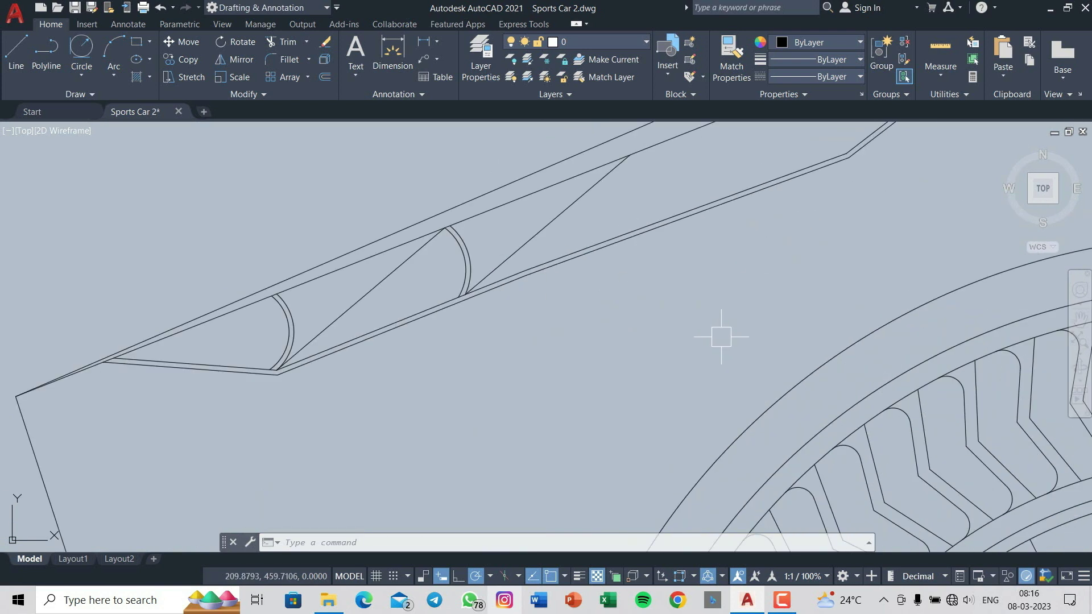
{"action": "scroll", "coordinate": [361, 263], "scroll_direction": "up", "scroll_amount": 4}
{"action": "left_click", "coordinate": [572, 176]}
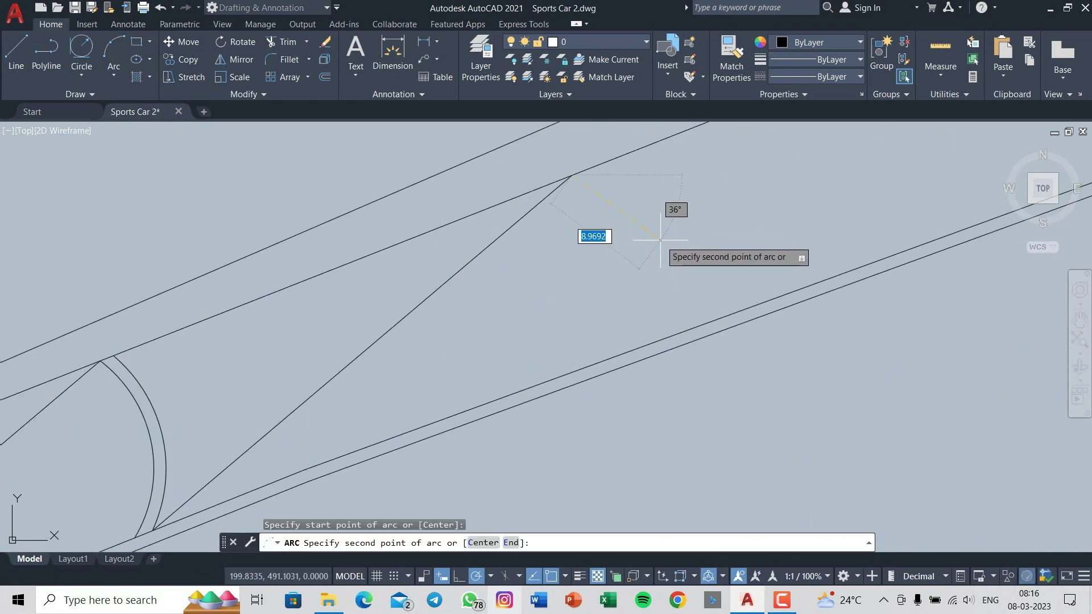
{"action": "left_click", "coordinate": [630, 351]}
Step: Offset the divider arc to give it a parallel double
{"action": "type", "text": "o"}
{"action": "key", "text": "Return"}
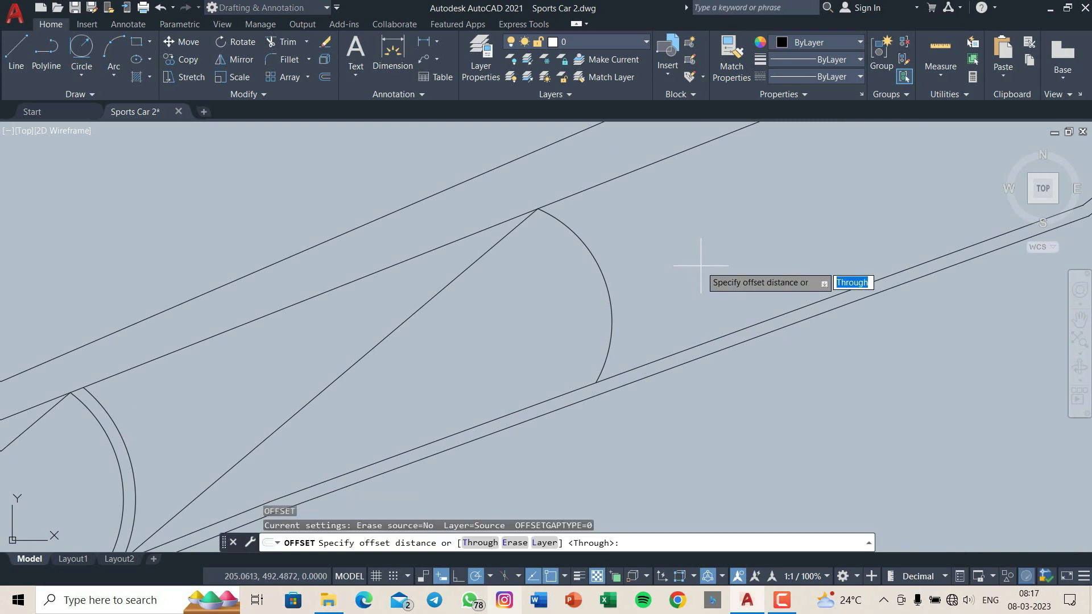
{"action": "left_click", "coordinate": [633, 297]}
{"action": "scroll", "coordinate": [726, 244], "scroll_direction": "down", "scroll_amount": 3}
{"action": "key", "text": "Escape"}
{"action": "type", "text": "tr"}
{"action": "key", "text": "Return"}
{"action": "scroll", "coordinate": [563, 246], "scroll_direction": "up", "scroll_amount": 5}
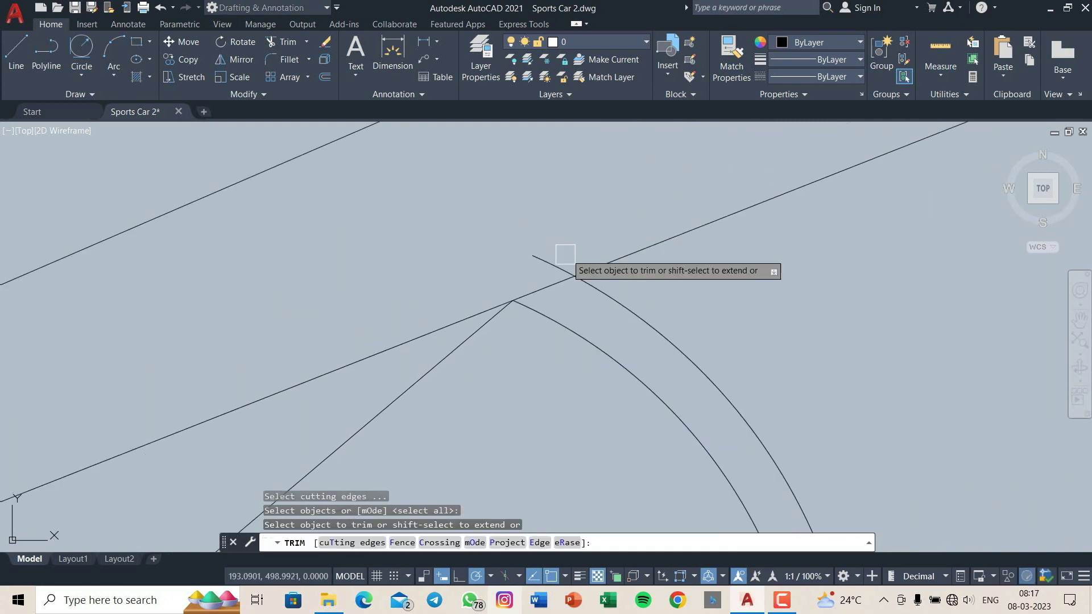
{"action": "key", "text": "Escape"}
{"action": "scroll", "coordinate": [779, 519], "scroll_direction": "down", "scroll_amount": 4}
{"action": "scroll", "coordinate": [780, 519], "scroll_direction": "down", "scroll_amount": 2}
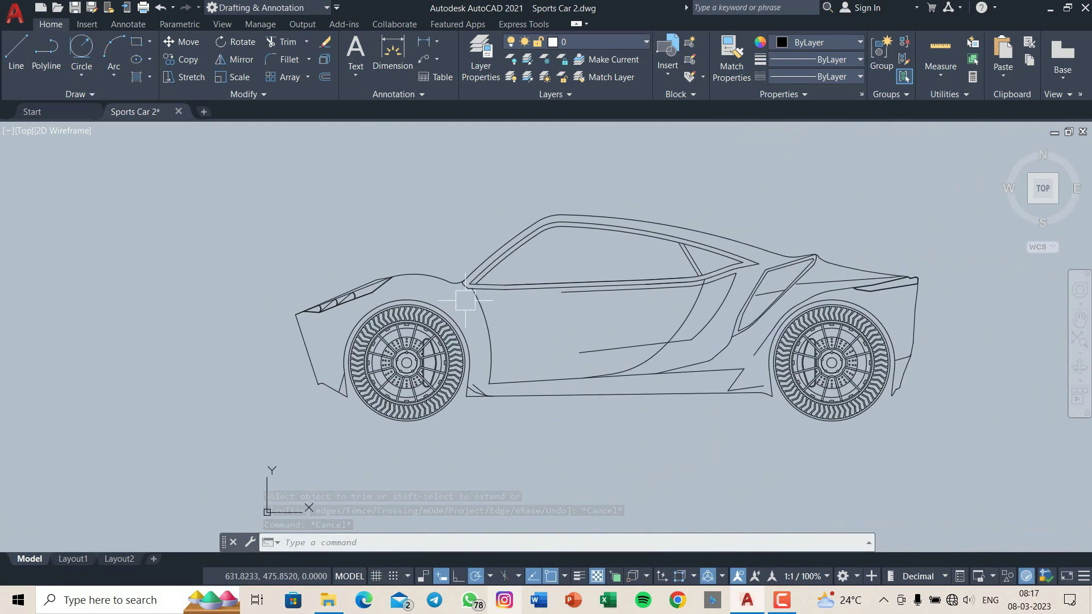
{"action": "scroll", "coordinate": [520, 287], "scroll_direction": "up", "scroll_amount": 5}
Step: Offset the diagonal line to the right along the headlight strip
{"action": "type", "text": "o"}
{"action": "key", "text": "Return"}
{"action": "left_click", "coordinate": [321, 327]}
{"action": "left_click", "coordinate": [541, 354]}
{"action": "middle_click_drag", "start_coordinate": [563, 387], "coordinate": [611, 349]}
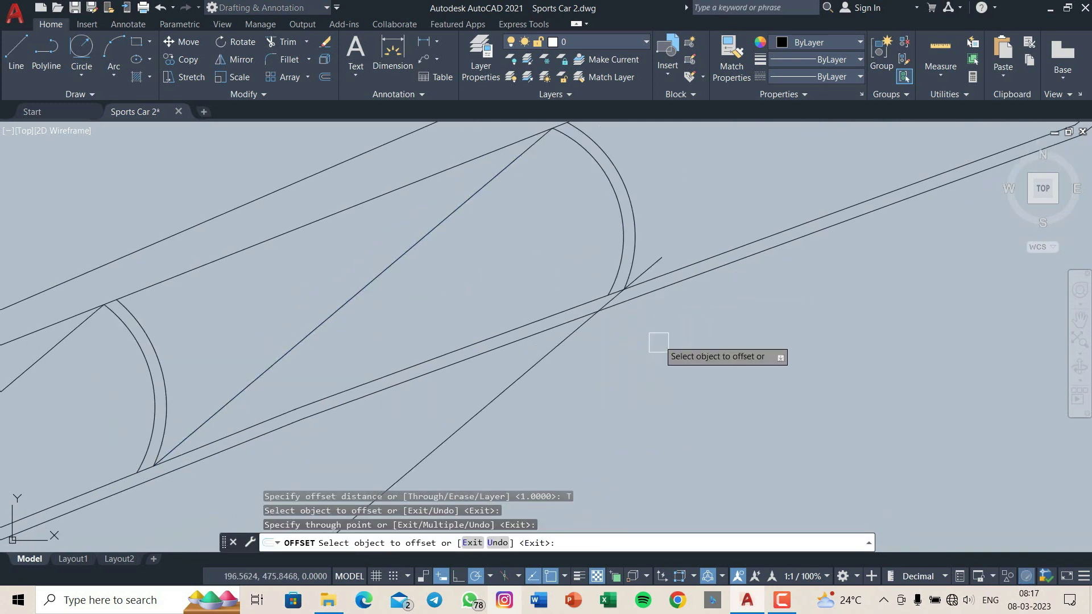
{"action": "key", "text": "Escape"}
{"action": "key", "text": "Return"}
{"action": "scroll", "coordinate": [711, 409], "scroll_direction": "down", "scroll_amount": 3}
{"action": "key", "text": "Escape"}
{"action": "type", "text": "tr"}
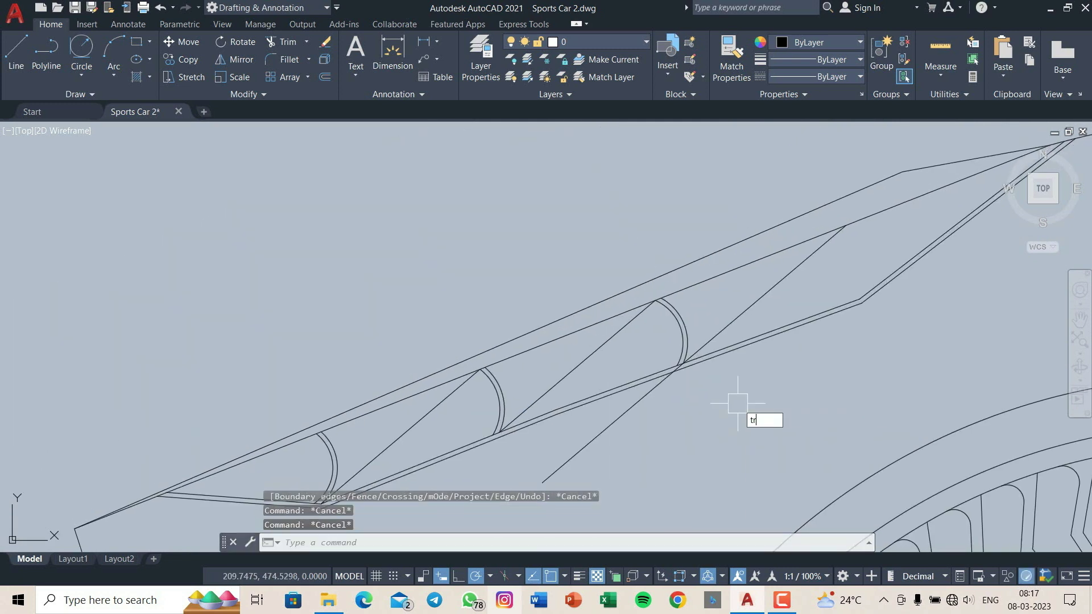
{"action": "key", "text": "Return"}
{"action": "scroll", "coordinate": [671, 359], "scroll_direction": "up", "scroll_amount": 4}
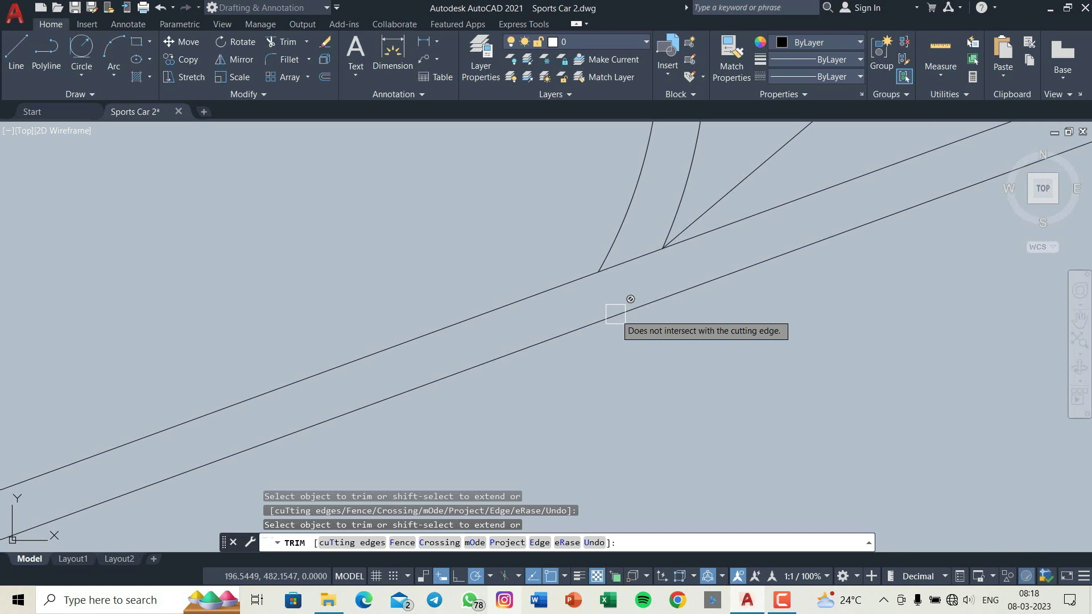
{"action": "scroll", "coordinate": [706, 338], "scroll_direction": "down", "scroll_amount": 3}
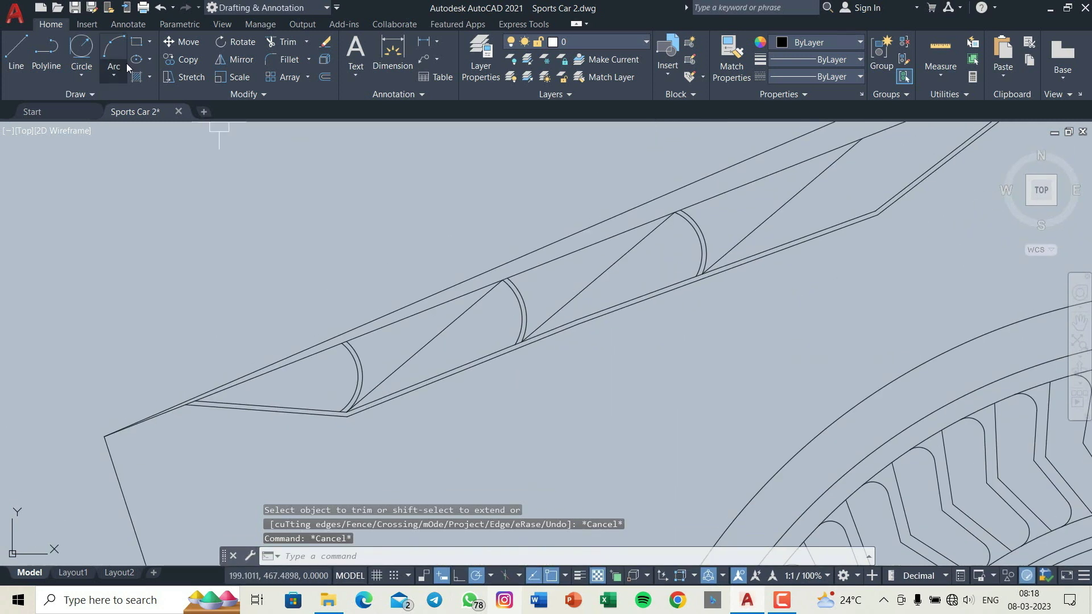
Step: Draw another divider arc to the lower headlight line, undoing a misplaced offset
{"action": "left_click", "coordinate": [114, 56]}
{"action": "scroll", "coordinate": [734, 226], "scroll_direction": "up", "scroll_amount": 4}
{"action": "left_click", "coordinate": [780, 288]}
{"action": "scroll", "coordinate": [781, 288], "scroll_direction": "down", "scroll_amount": 3}
{"action": "scroll", "coordinate": [779, 305], "scroll_direction": "up", "scroll_amount": 3}
{"action": "type", "text": "o"}
{"action": "key", "text": "Return"}
{"action": "left_click", "coordinate": [691, 326]}
{"action": "left_click", "coordinate": [752, 291]}
{"action": "key", "text": "Escape"}
{"action": "key", "text": "ctrl+z"}
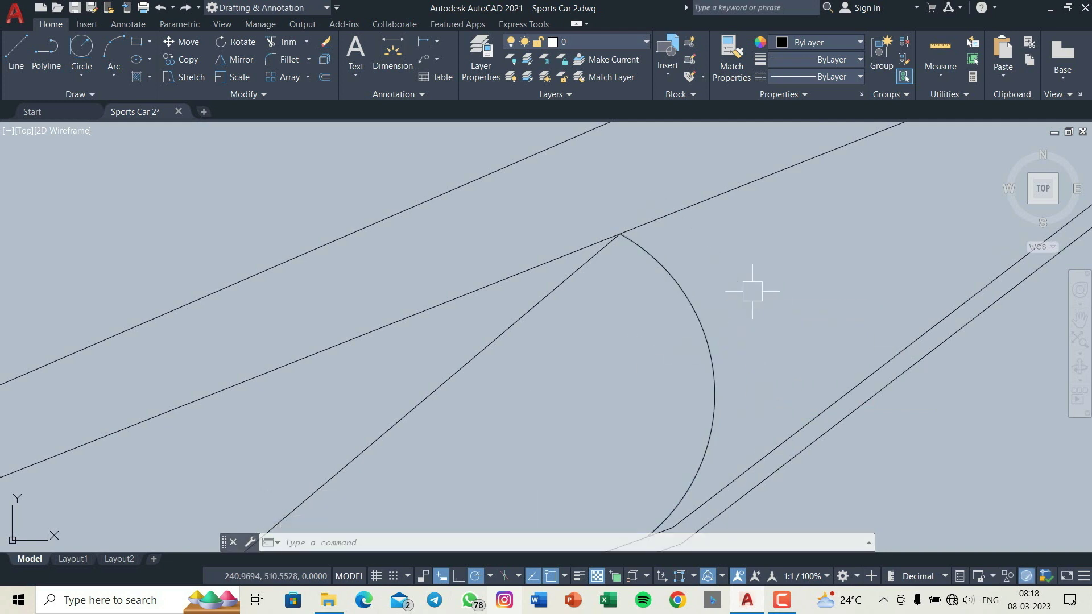
Step: Offset the second divider arc outward to double it
{"action": "type", "text": "o"}
{"action": "key", "text": "Return"}
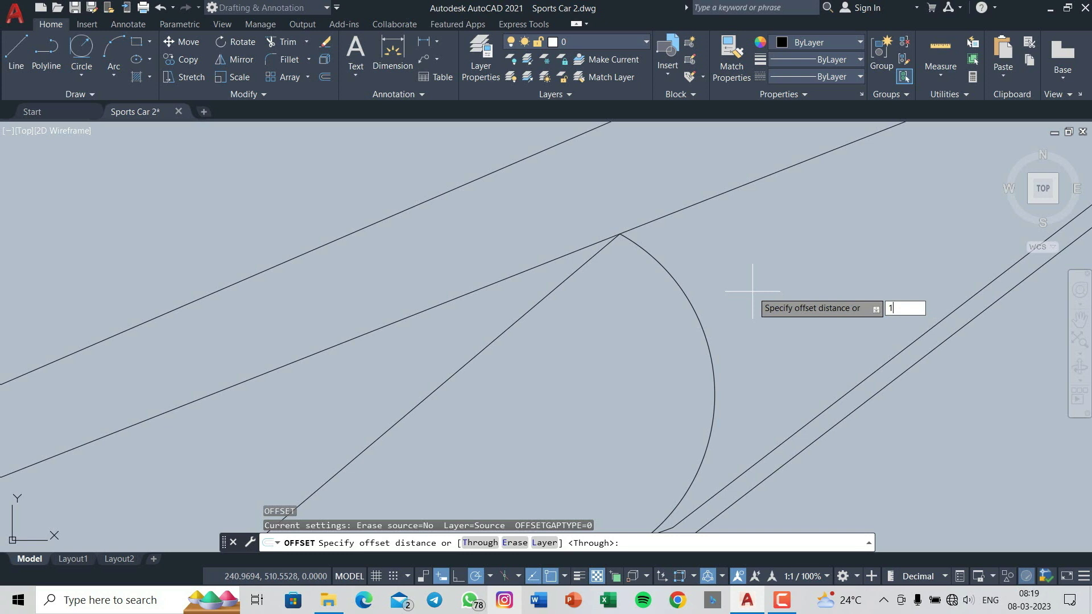
{"action": "left_click", "coordinate": [683, 296]}
{"action": "left_click", "coordinate": [787, 251]}
{"action": "key", "text": "Return"}
Step: Trim the line overshooting the doubled divider arc
{"action": "type", "text": "tr"}
{"action": "key", "text": "Return"}
{"action": "scroll", "coordinate": [624, 188], "scroll_direction": "up", "scroll_amount": 5}
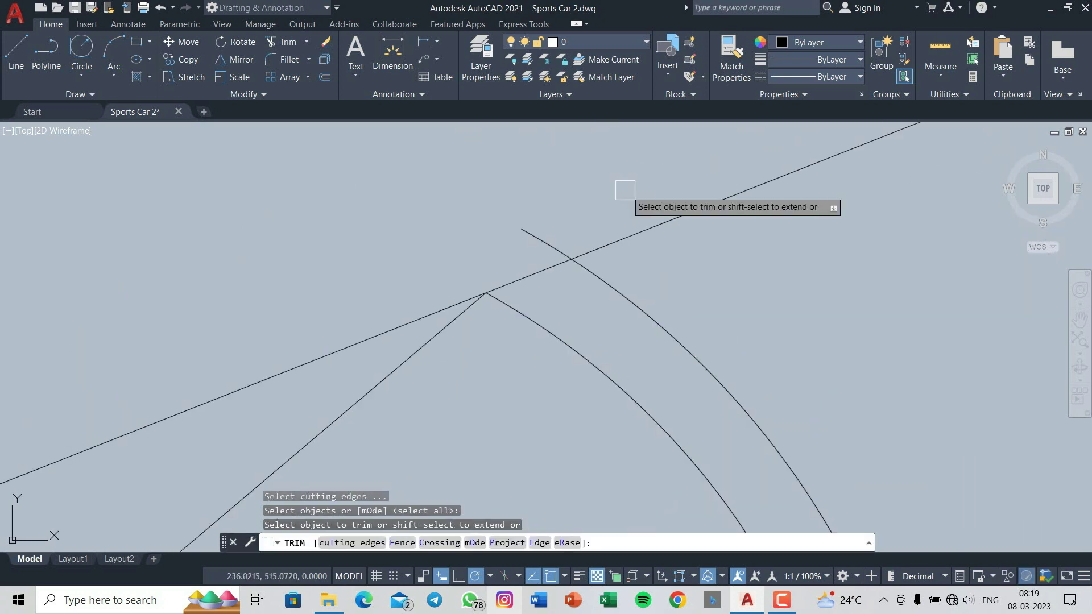
{"action": "left_click", "coordinate": [702, 413]}
{"action": "scroll", "coordinate": [792, 273], "scroll_direction": "down", "scroll_amount": 3}
{"action": "scroll", "coordinate": [707, 293], "scroll_direction": "down", "scroll_amount": 3}
{"action": "scroll", "coordinate": [711, 500], "scroll_direction": "down", "scroll_amount": 3}
{"action": "key", "text": "Return"}
{"action": "scroll", "coordinate": [973, 228], "scroll_direction": "up", "scroll_amount": 3}
{"action": "scroll", "coordinate": [796, 171], "scroll_direction": "down", "scroll_amount": 3}
{"action": "scroll", "coordinate": [487, 410], "scroll_direction": "up", "scroll_amount": 4}
{"action": "scroll", "coordinate": [257, 269], "scroll_direction": "up", "scroll_amount": 3}
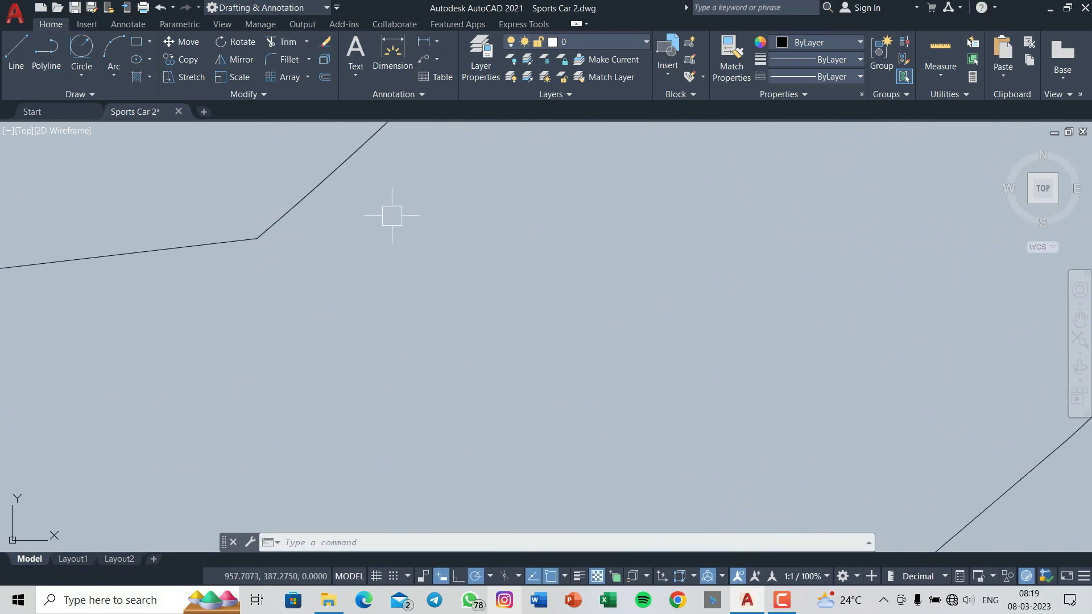
Step: Erase the stray line near the front bumper
{"action": "scroll", "coordinate": [370, 219], "scroll_direction": "down", "scroll_amount": 4}
{"action": "scroll", "coordinate": [577, 333], "scroll_direction": "up", "scroll_amount": 4}
{"action": "scroll", "coordinate": [569, 341], "scroll_direction": "down", "scroll_amount": 3}
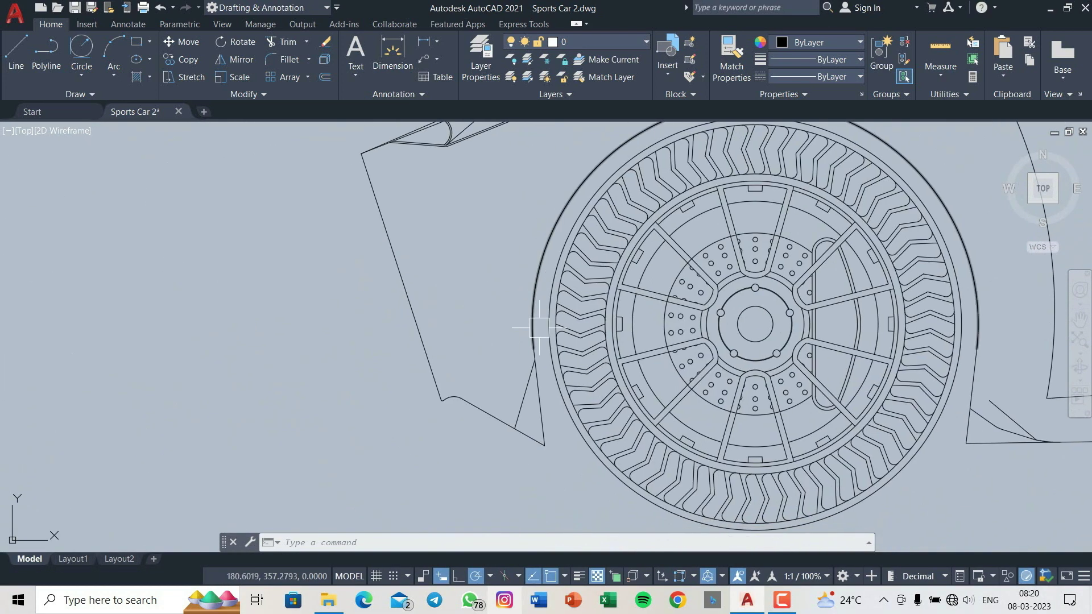
{"action": "scroll", "coordinate": [544, 381], "scroll_direction": "up", "scroll_amount": 1}
{"action": "left_click", "coordinate": [545, 381]}
{"action": "key", "text": "Delete"}
{"action": "scroll", "coordinate": [545, 381], "scroll_direction": "down", "scroll_amount": 3}
{"action": "scroll", "coordinate": [625, 455], "scroll_direction": "up", "scroll_amount": 3}
Step: Draw the angled intake edge line along the lower front bumper
{"action": "type", "text": "l"}
{"action": "key", "text": "Return"}
{"action": "middle_click_drag", "start_coordinate": [967, 512], "coordinate": [613, 450]}
{"action": "scroll", "coordinate": [613, 451], "scroll_direction": "down", "scroll_amount": 1}
{"action": "scroll", "coordinate": [613, 450], "scroll_direction": "down", "scroll_amount": 1}
{"action": "scroll", "coordinate": [781, 415], "scroll_direction": "down", "scroll_amount": 1}
{"action": "scroll", "coordinate": [796, 421], "scroll_direction": "up", "scroll_amount": 4}
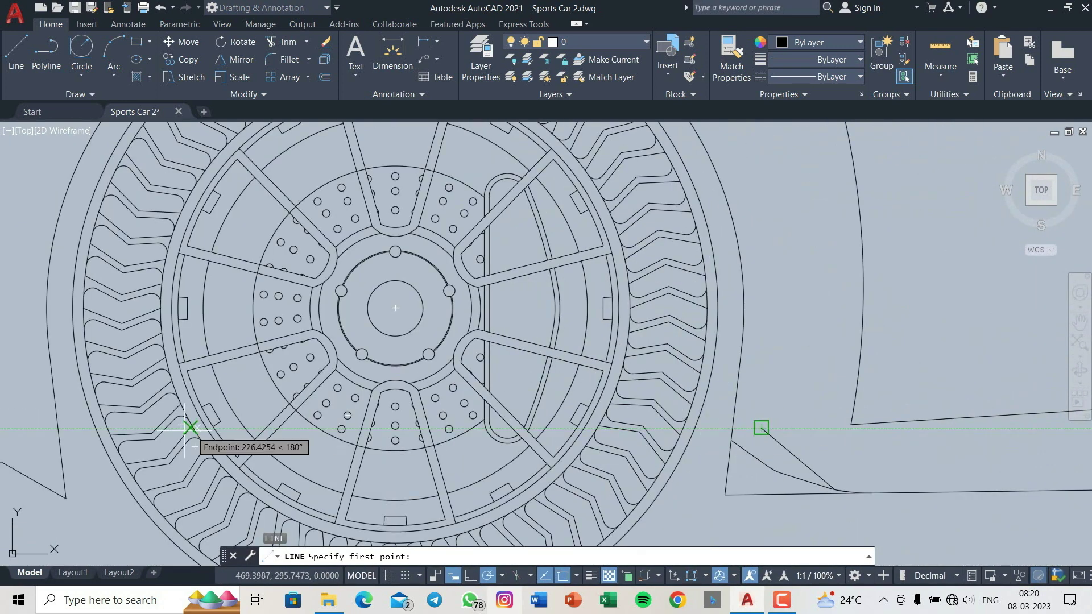
{"action": "middle_click_drag", "start_coordinate": [696, 423], "coordinate": [884, 440]}
{"action": "scroll", "coordinate": [171, 386], "scroll_direction": "down", "scroll_amount": 3}
{"action": "scroll", "coordinate": [114, 382], "scroll_direction": "up", "scroll_amount": 4}
{"action": "key", "text": "Escape"}
{"action": "scroll", "coordinate": [47, 334], "scroll_direction": "up", "scroll_amount": 2}
Step: Round a body-line corner with a radius-10 tangent-tangent-radius circle, then trim it
{"action": "type", "text": "c"}
{"action": "key", "text": "Return"}
{"action": "type", "text": "t"}
{"action": "key", "text": "Return"}
{"action": "key", "text": "Return"}
{"action": "type", "text": "tr"}
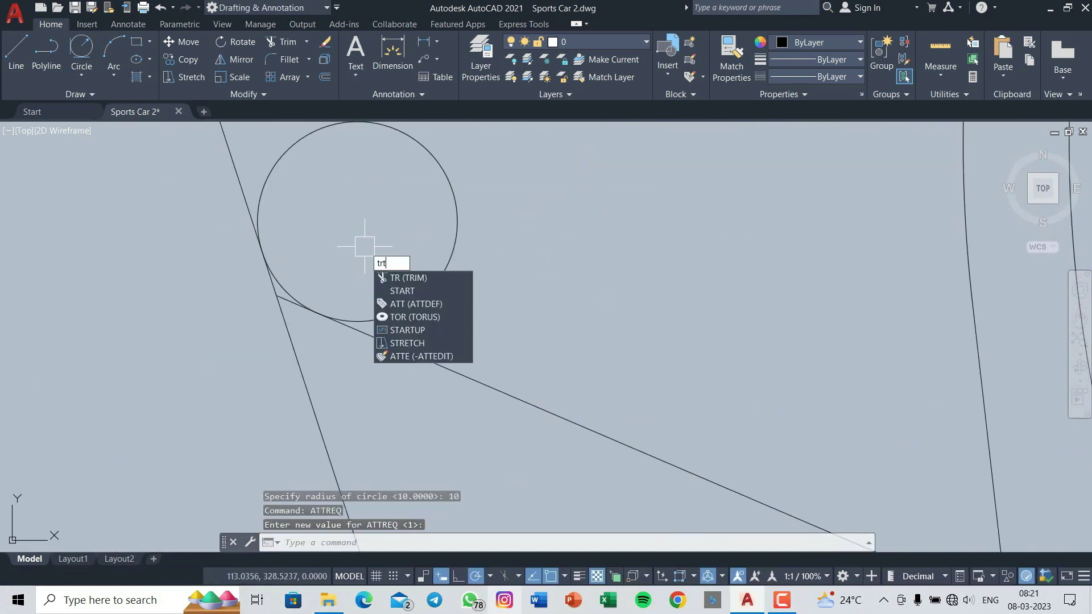
Step: Draw another short intake edge line at the bumper
{"action": "key", "text": "Return"}
{"action": "scroll", "coordinate": [341, 302], "scroll_direction": "down", "scroll_amount": 3}
{"action": "key", "text": "Escape"}
{"action": "scroll", "coordinate": [402, 285], "scroll_direction": "up", "scroll_amount": 3}
{"action": "type", "text": "l"}
{"action": "key", "text": "Return"}
{"action": "scroll", "coordinate": [512, 302], "scroll_direction": "down", "scroll_amount": 2}
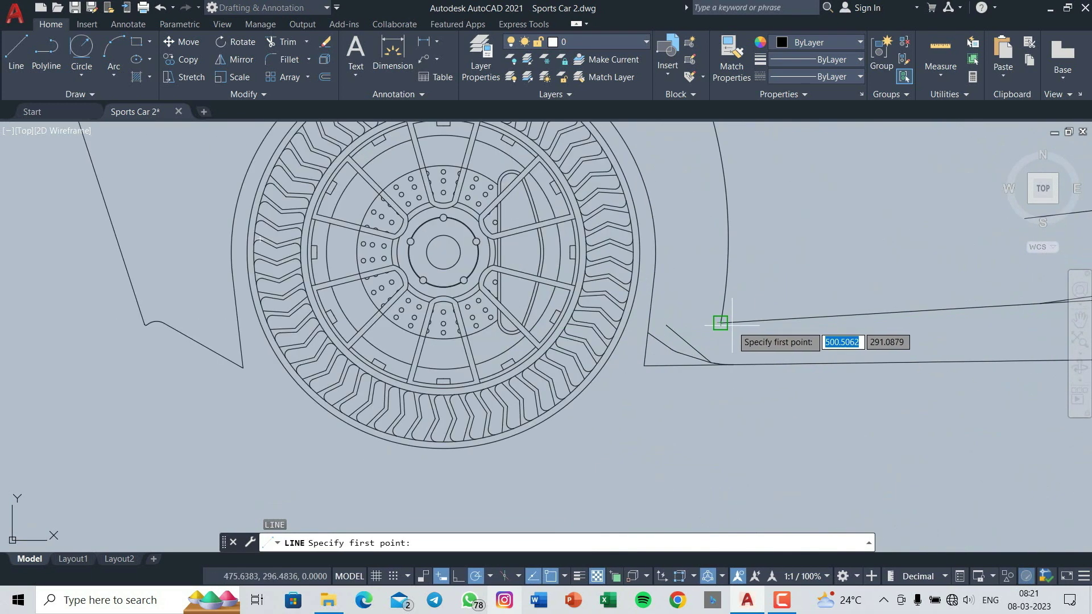
{"action": "key", "text": "Escape"}
{"action": "scroll", "coordinate": [138, 282], "scroll_direction": "down", "scroll_amount": 3}
{"action": "scroll", "coordinate": [512, 385], "scroll_direction": "up", "scroll_amount": 3}
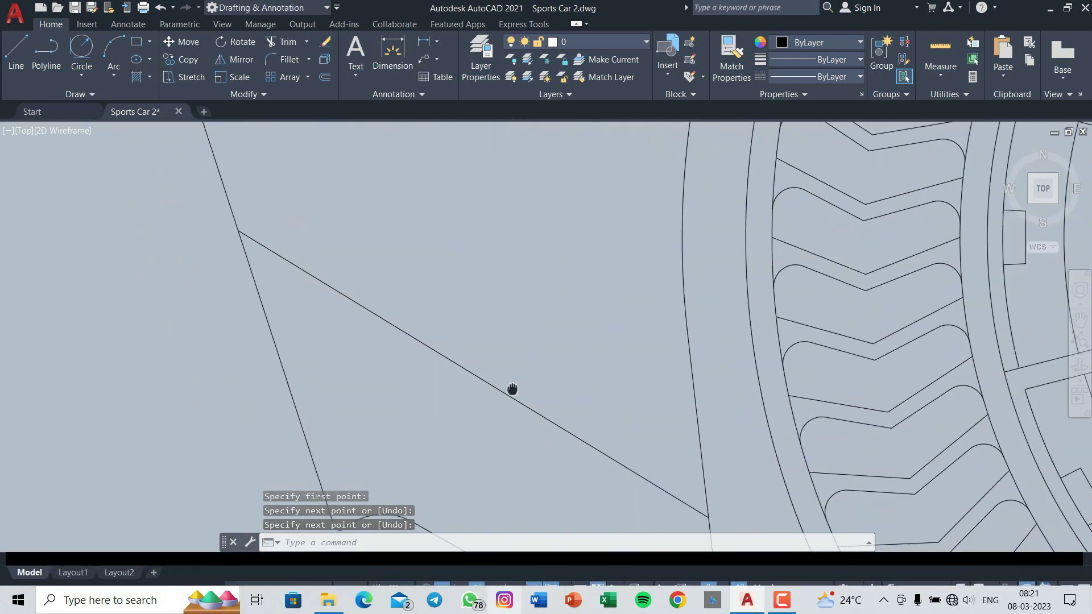
Step: Round the intake corner with a radius-20 tangent circle trimmed to the two lines
{"action": "type", "text": "c"}
{"action": "key", "text": "Return"}
{"action": "left_click", "coordinate": [277, 254]}
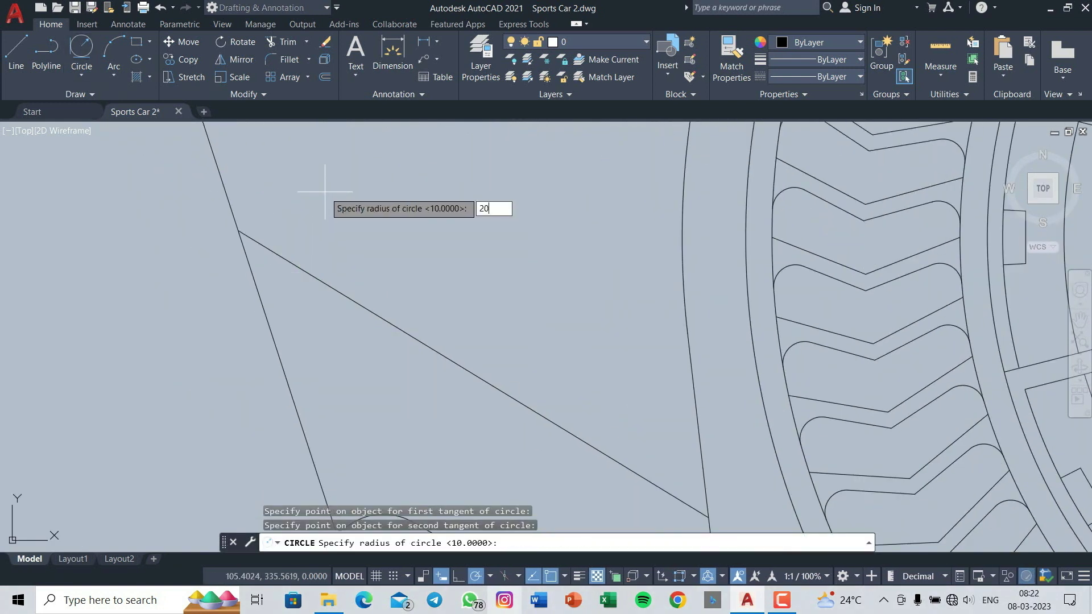
{"action": "key", "text": "Return"}
{"action": "scroll", "coordinate": [421, 311], "scroll_direction": "down", "scroll_amount": 2}
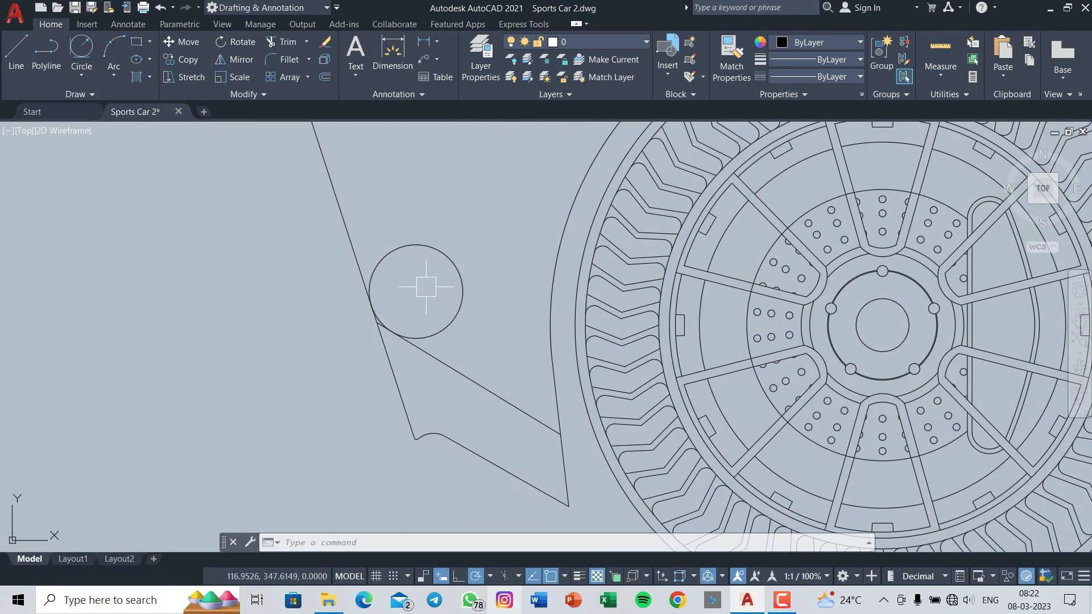
{"action": "type", "text": "tr"}
{"action": "key", "text": "Return"}
{"action": "scroll", "coordinate": [375, 310], "scroll_direction": "up", "scroll_amount": 5}
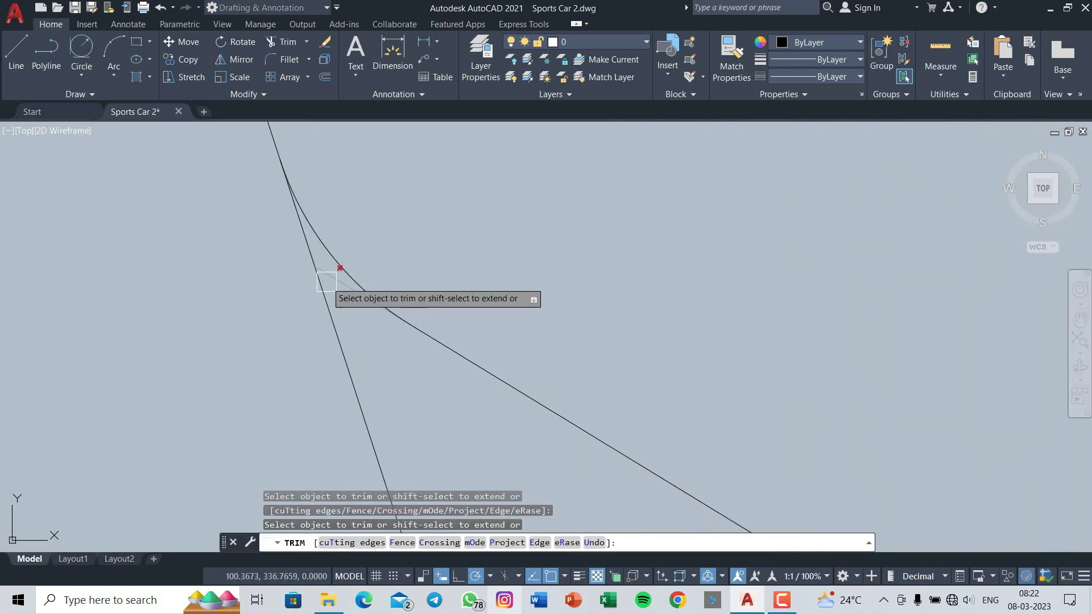
{"action": "scroll", "coordinate": [553, 281], "scroll_direction": "down", "scroll_amount": 5}
{"action": "key", "text": "Return"}
Step: Trim the extra line end at the intake junction beside the front wheel
{"action": "middle_click_drag", "start_coordinate": [553, 281], "coordinate": [228, 347]}
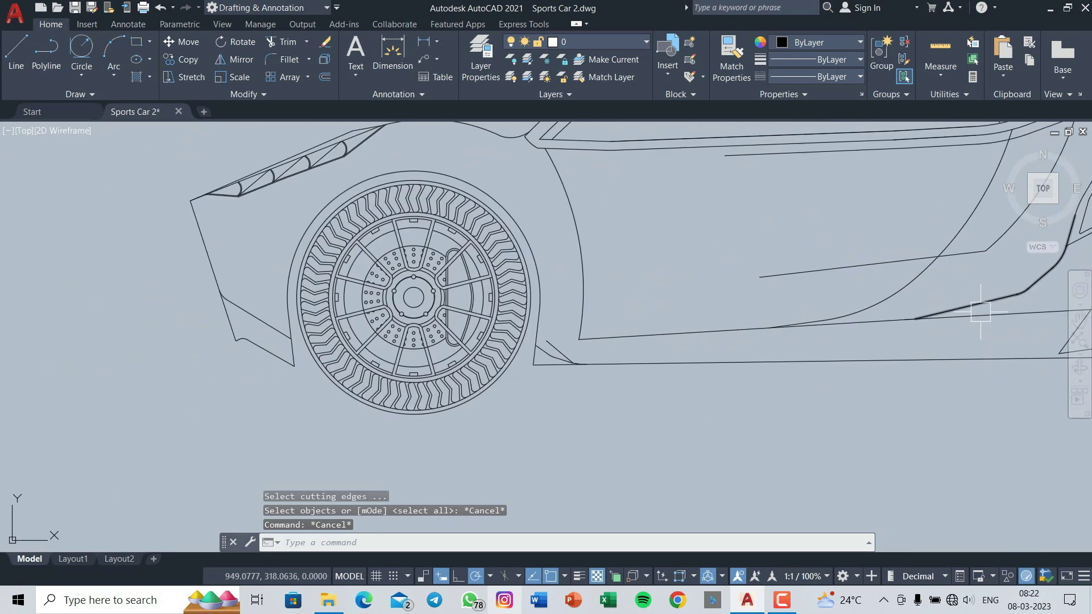
{"action": "scroll", "coordinate": [770, 342], "scroll_direction": "up", "scroll_amount": 5}
{"action": "scroll", "coordinate": [731, 361], "scroll_direction": "down", "scroll_amount": 2}
{"action": "middle_click_drag", "start_coordinate": [732, 360], "coordinate": [315, 426]}
{"action": "scroll", "coordinate": [463, 371], "scroll_direction": "down", "scroll_amount": 3}
{"action": "scroll", "coordinate": [463, 370], "scroll_direction": "down", "scroll_amount": 2}
{"action": "scroll", "coordinate": [605, 224], "scroll_direction": "up", "scroll_amount": 5}
{"action": "scroll", "coordinate": [663, 212], "scroll_direction": "up", "scroll_amount": 2}
{"action": "key", "text": "Return"}
{"action": "key", "text": "Return"}
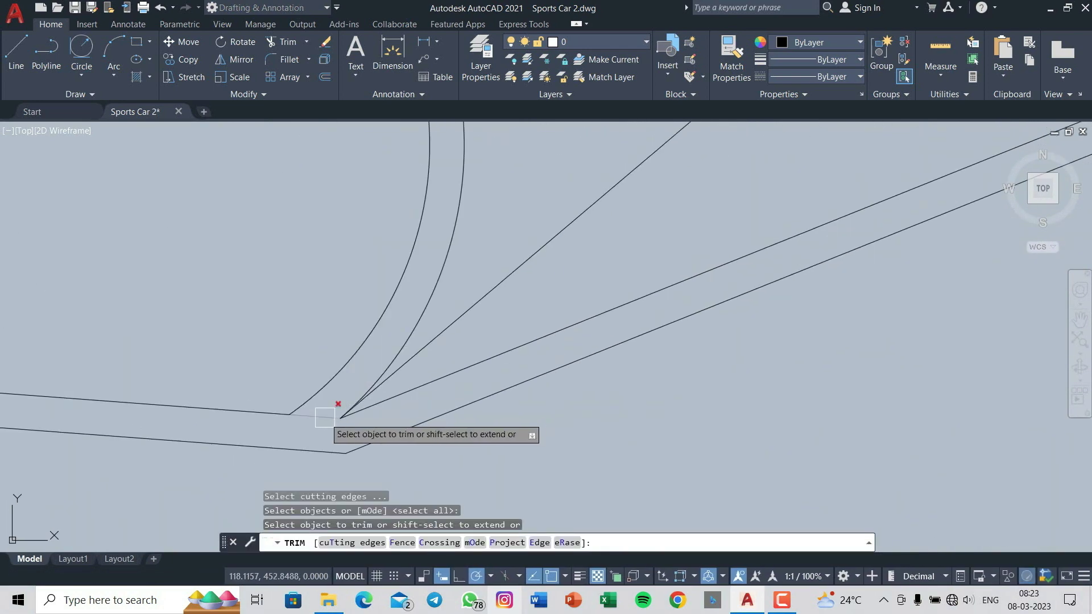
{"action": "left_click", "coordinate": [334, 410]}
{"action": "scroll", "coordinate": [334, 410], "scroll_direction": "down", "scroll_amount": 3}
{"action": "scroll", "coordinate": [736, 434], "scroll_direction": "up", "scroll_amount": 3}
{"action": "key", "text": "Return"}
Step: Draw a new intake line starting at the front bumper
{"action": "scroll", "coordinate": [775, 243], "scroll_direction": "down", "scroll_amount": 3}
{"action": "middle_click_drag", "start_coordinate": [863, 349], "coordinate": [415, 351]}
{"action": "scroll", "coordinate": [556, 276], "scroll_direction": "up", "scroll_amount": 3}
{"action": "scroll", "coordinate": [475, 420], "scroll_direction": "up", "scroll_amount": 2}
{"action": "scroll", "coordinate": [474, 420], "scroll_direction": "down", "scroll_amount": 3}
{"action": "scroll", "coordinate": [475, 420], "scroll_direction": "down", "scroll_amount": 2}
{"action": "scroll", "coordinate": [446, 364], "scroll_direction": "up", "scroll_amount": 3}
{"action": "left_click", "coordinate": [16, 51]}
{"action": "scroll", "coordinate": [306, 425], "scroll_direction": "up", "scroll_amount": 2}
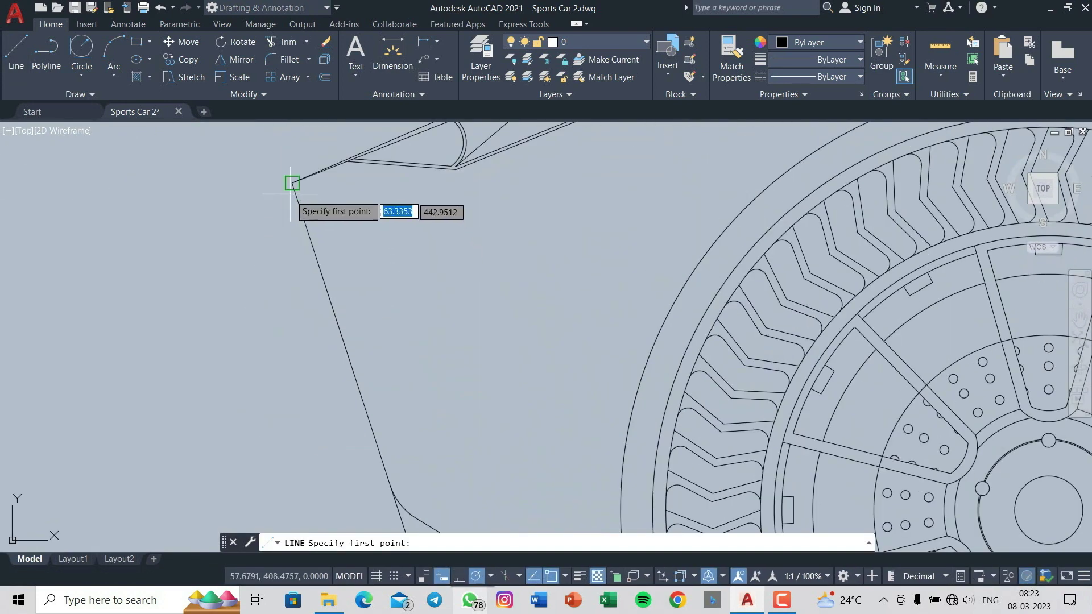
{"action": "left_click", "coordinate": [383, 462]}
{"action": "key", "text": "Escape"}
Step: Erase the unwanted line near the bumper
{"action": "scroll", "coordinate": [383, 463], "scroll_direction": "down", "scroll_amount": 3}
{"action": "scroll", "coordinate": [427, 207], "scroll_direction": "up", "scroll_amount": 3}
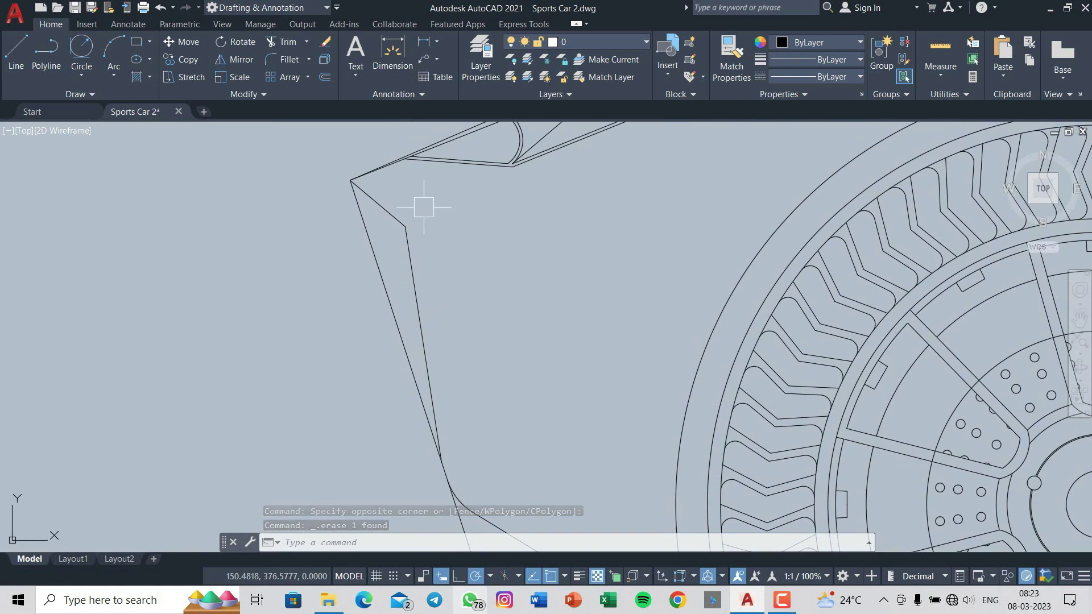
{"action": "left_click_drag", "start_coordinate": [427, 208], "coordinate": [429, 273]}
{"action": "key", "text": "Delete"}
Step: Draw the closing line of the intake panel
{"action": "scroll", "coordinate": [422, 277], "scroll_direction": "down", "scroll_amount": 3}
{"action": "left_click", "coordinate": [16, 51]}
{"action": "scroll", "coordinate": [407, 390], "scroll_direction": "up", "scroll_amount": 3}
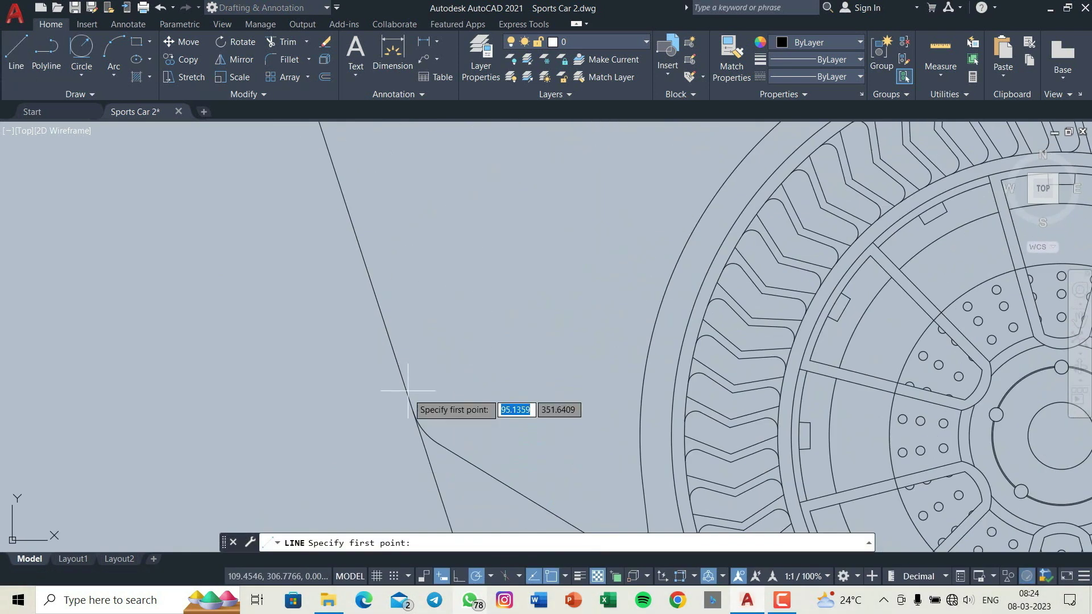
{"action": "left_click", "coordinate": [404, 382]}
{"action": "key", "text": "Escape"}
Step: Erase the two extra bumper lines and the long sloping line
{"action": "scroll", "coordinate": [385, 320], "scroll_direction": "up", "scroll_amount": 3}
{"action": "left_click", "coordinate": [594, 382]}
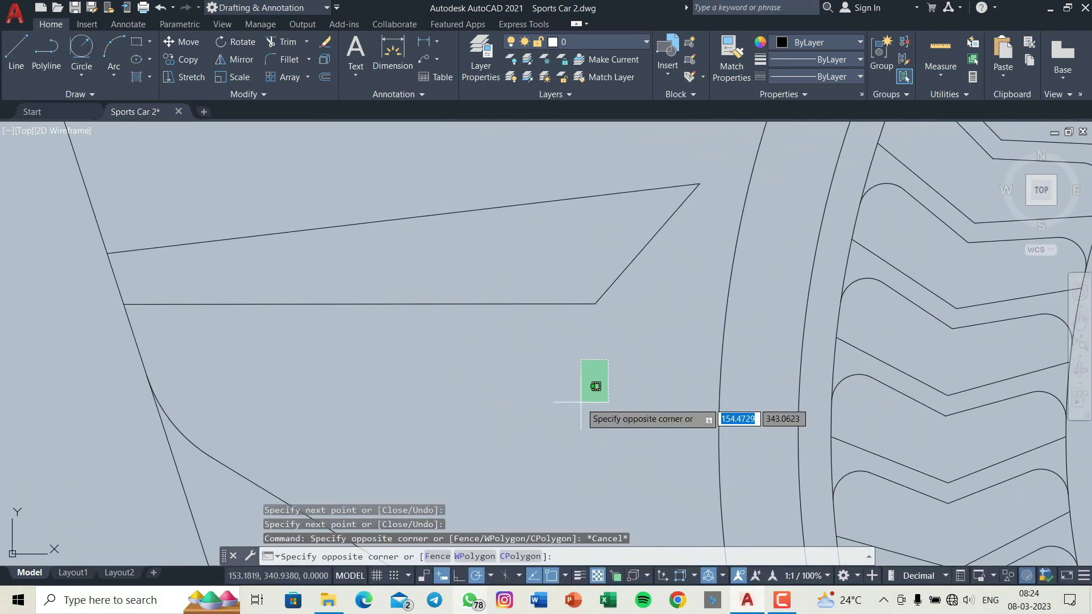
{"action": "left_click", "coordinate": [532, 291]}
{"action": "key", "text": "Delete"}
{"action": "scroll", "coordinate": [533, 291], "scroll_direction": "down", "scroll_amount": 2}
{"action": "left_click", "coordinate": [492, 261]}
{"action": "key", "text": "Delete"}
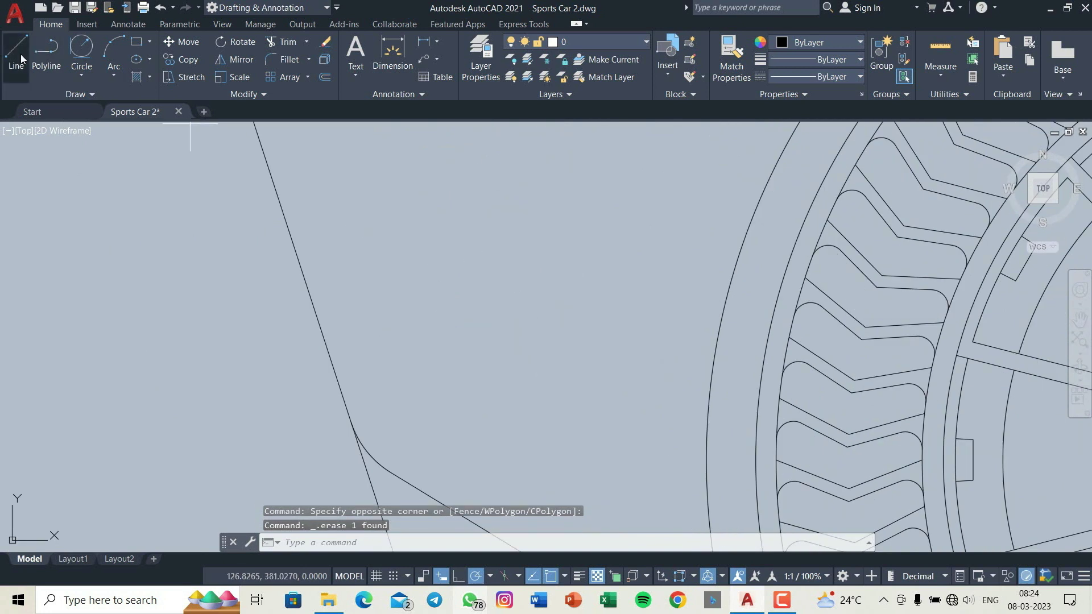
Step: Draw the top intake edge from the bumper edge across the panel
{"action": "left_click", "coordinate": [21, 58]}
{"action": "scroll", "coordinate": [342, 268], "scroll_direction": "down", "scroll_amount": 2}
{"action": "left_click", "coordinate": [342, 269]}
{"action": "scroll", "coordinate": [438, 270], "scroll_direction": "up", "scroll_amount": 2}
{"action": "left_click", "coordinate": [438, 271]}
{"action": "right_click", "coordinate": [400, 436]}
{"action": "left_click", "coordinate": [436, 297]}
{"action": "scroll", "coordinate": [455, 307], "scroll_direction": "down", "scroll_amount": 2}
Step: Grip-stretch the short line's endpoint onto the bumper edge
{"action": "left_click", "coordinate": [427, 360]}
{"action": "scroll", "coordinate": [428, 356], "scroll_direction": "up", "scroll_amount": 2}
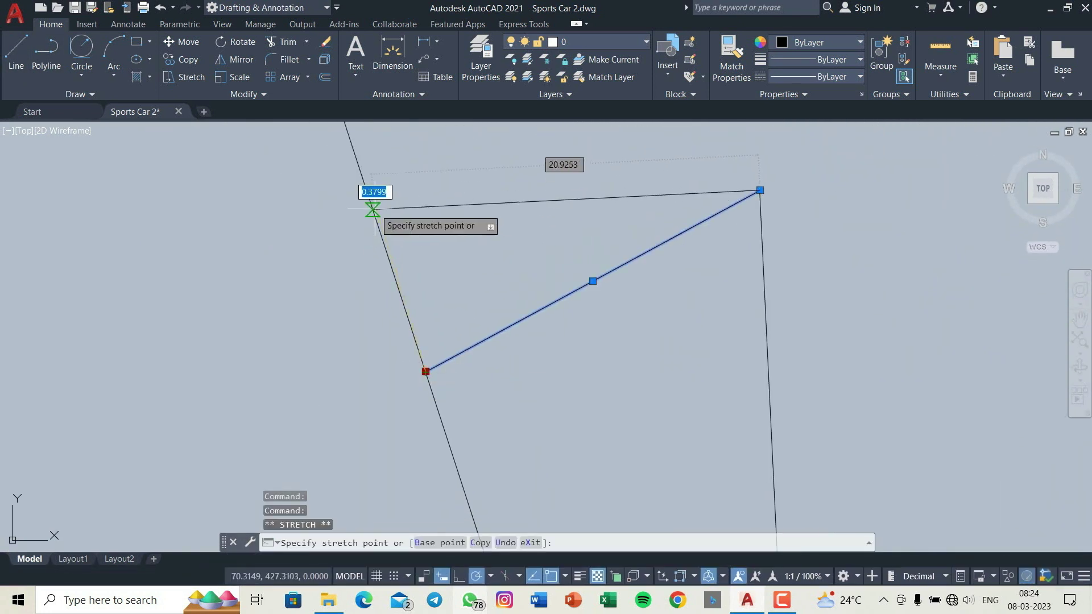
{"action": "left_click", "coordinate": [373, 210]}
{"action": "scroll", "coordinate": [379, 213], "scroll_direction": "down", "scroll_amount": 5}
{"action": "scroll", "coordinate": [626, 313], "scroll_direction": "down", "scroll_amount": 3}
{"action": "scroll", "coordinate": [495, 325], "scroll_direction": "up", "scroll_amount": 5}
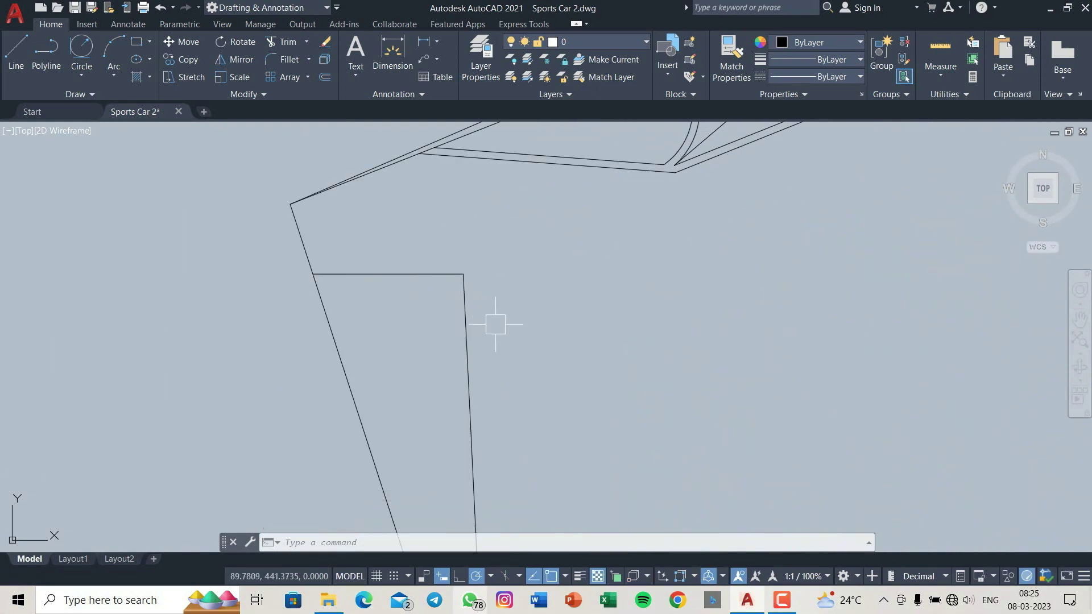
{"action": "scroll", "coordinate": [494, 271], "scroll_direction": "down", "scroll_amount": 3}
Step: Erase the two panel lines and clear a mistyped command
{"action": "scroll", "coordinate": [569, 341], "scroll_direction": "up", "scroll_amount": 3}
{"action": "left_click", "coordinate": [646, 309]}
{"action": "left_click", "coordinate": [578, 390]}
{"action": "key", "text": "Delete"}
{"action": "scroll", "coordinate": [615, 461], "scroll_direction": "down", "scroll_amount": 2}
{"action": "scroll", "coordinate": [907, 395], "scroll_direction": "down", "scroll_amount": 2}
{"action": "scroll", "coordinate": [695, 439], "scroll_direction": "up", "scroll_amount": 6}
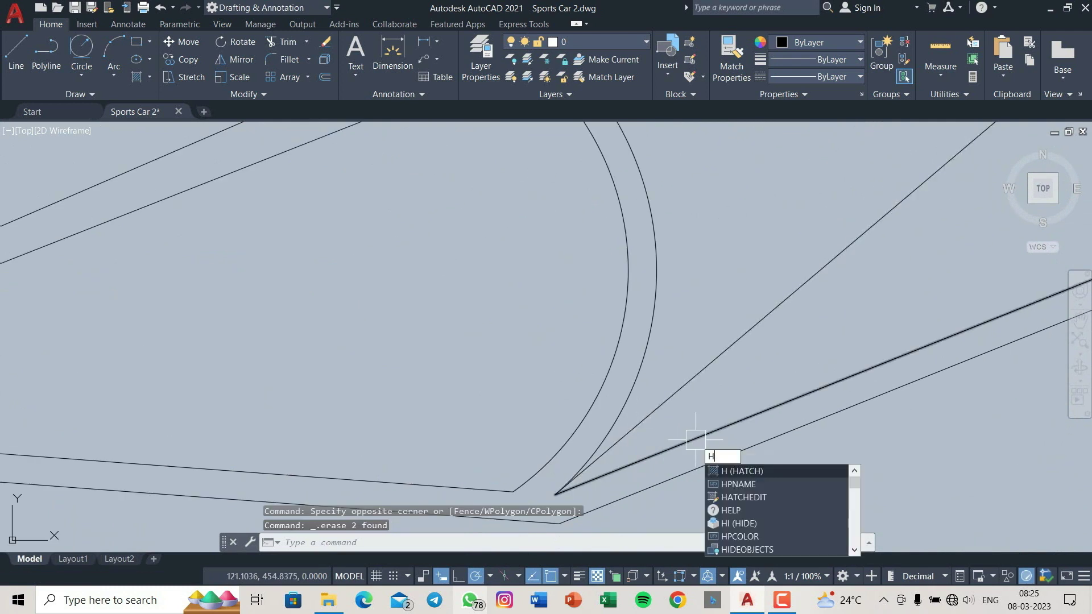
{"action": "key", "text": "Escape"}
{"action": "scroll", "coordinate": [565, 324], "scroll_direction": "down", "scroll_amount": 3}
{"action": "scroll", "coordinate": [581, 407], "scroll_direction": "up", "scroll_amount": 4}
Step: Draw an arc at the window front, offset it 5, and extend/trim the ends to the sill
{"action": "left_click", "coordinate": [113, 54]}
{"action": "left_click", "coordinate": [434, 215]}
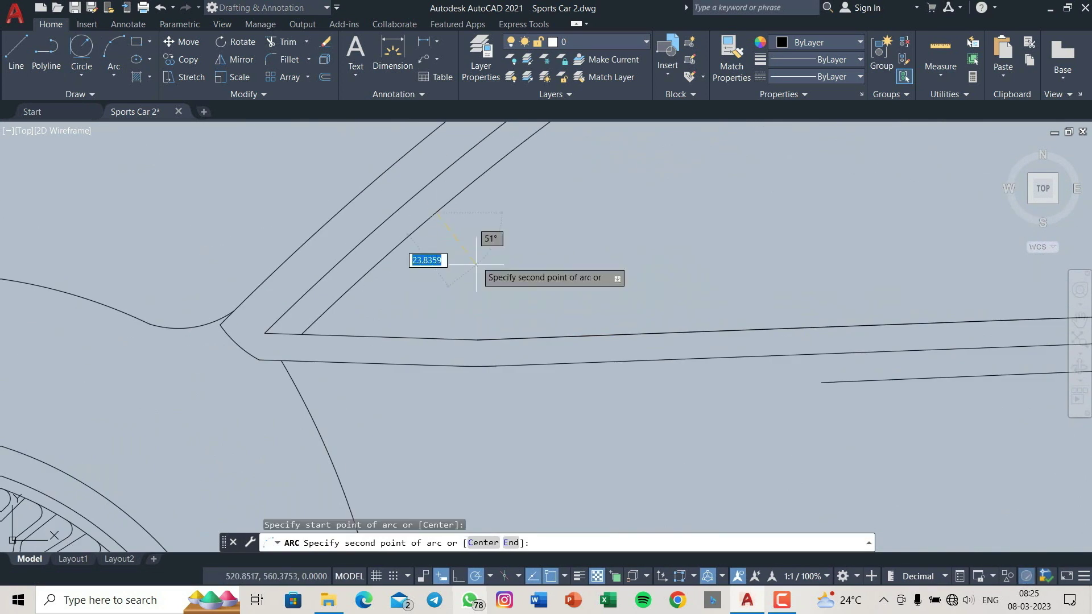
{"action": "scroll", "coordinate": [512, 329], "scroll_direction": "down", "scroll_amount": 2}
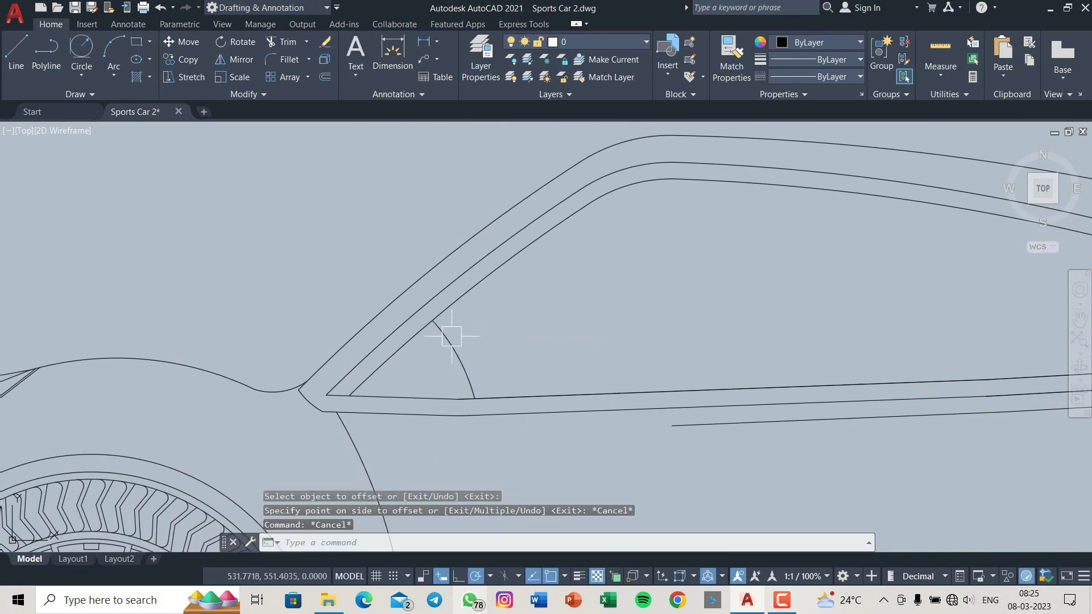
{"action": "type", "text": "o"}
{"action": "key", "text": "Return"}
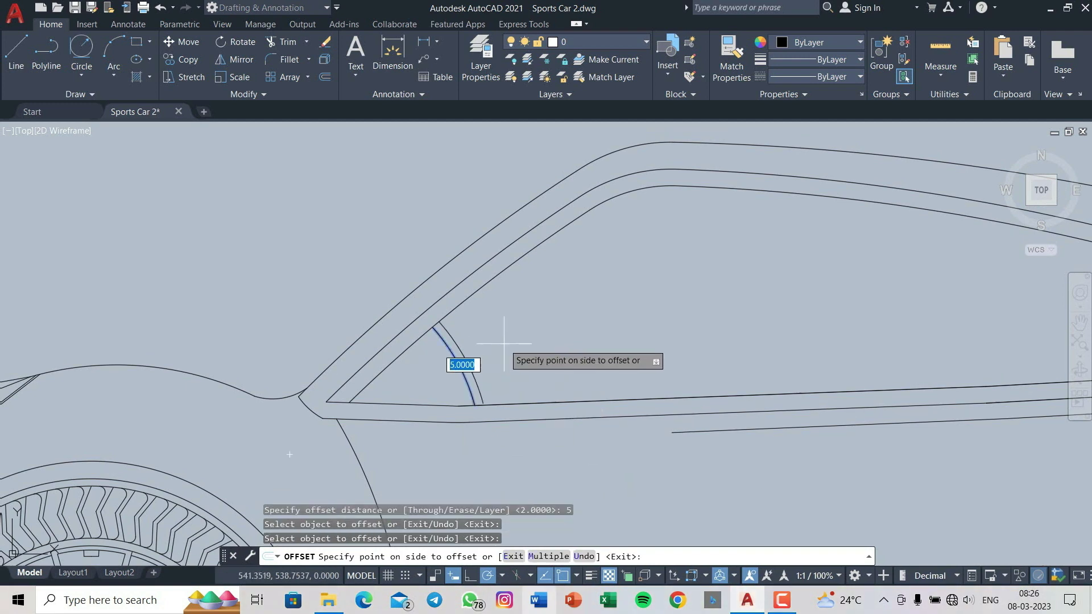
{"action": "left_click", "coordinate": [504, 344]}
{"action": "key", "text": "Escape"}
{"action": "key", "text": "Escape"}
{"action": "scroll", "coordinate": [489, 359], "scroll_direction": "up", "scroll_amount": 2}
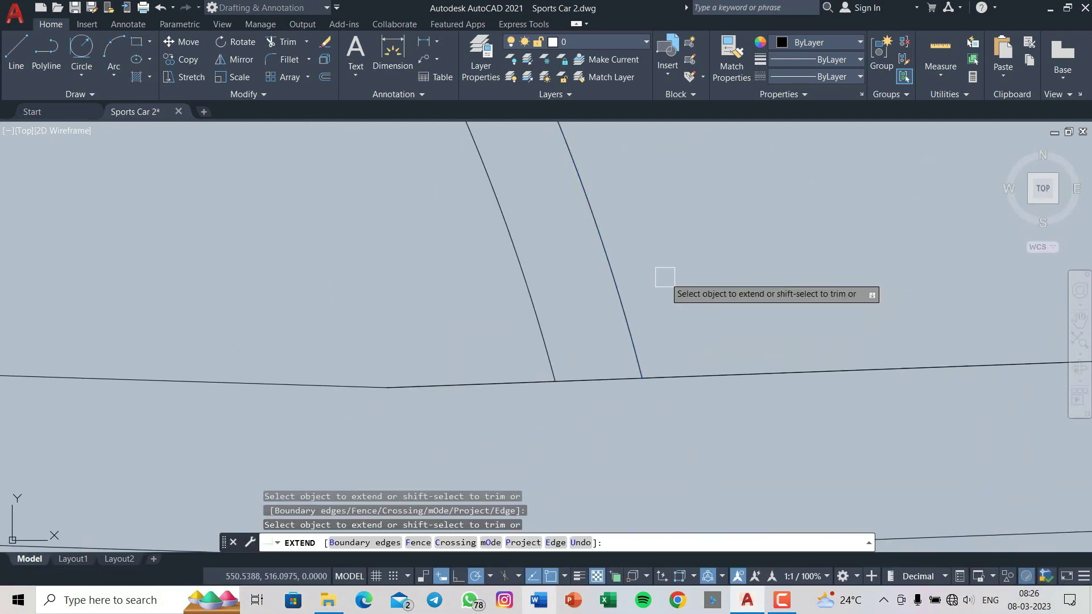
{"action": "scroll", "coordinate": [422, 317], "scroll_direction": "down", "scroll_amount": 5}
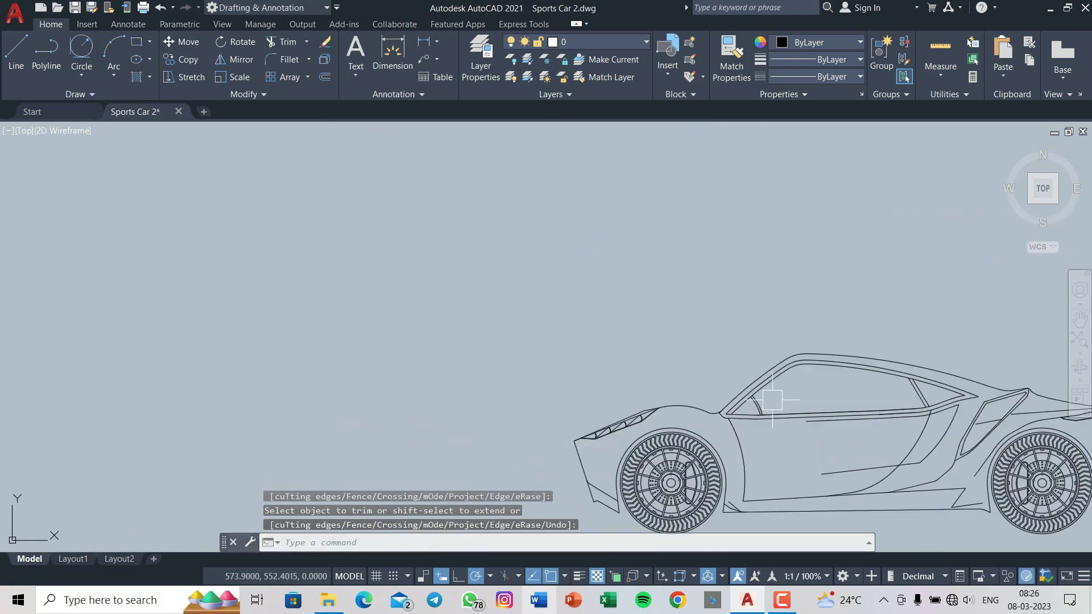
{"action": "scroll", "coordinate": [646, 285], "scroll_direction": "up", "scroll_amount": 3}
{"action": "key", "text": "Escape"}
{"action": "scroll", "coordinate": [431, 294], "scroll_direction": "up", "scroll_amount": 3}
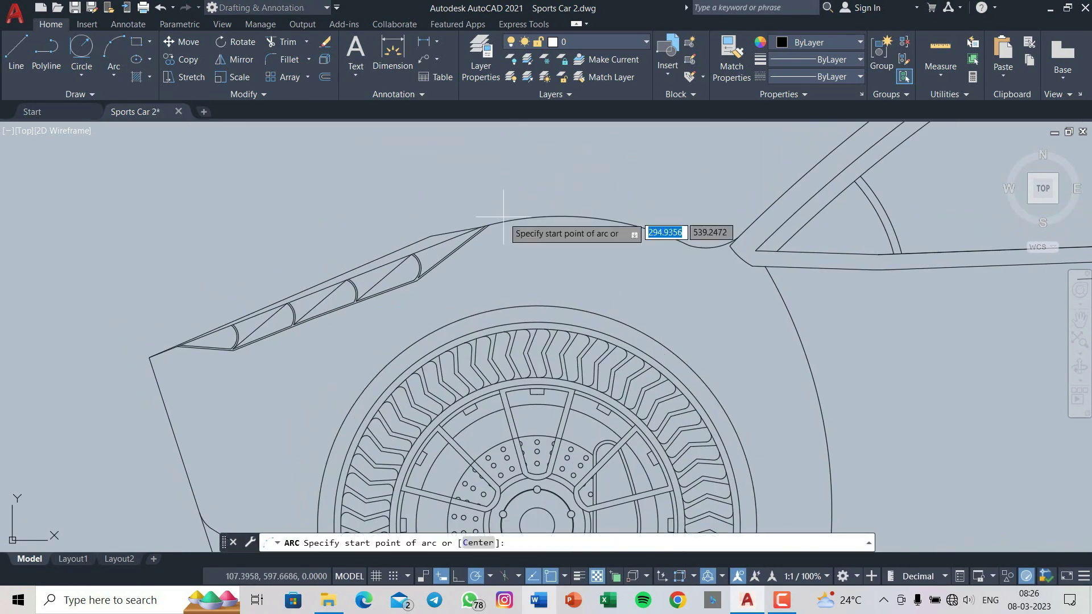
{"action": "scroll", "coordinate": [503, 216], "scroll_direction": "up", "scroll_amount": 3}
Step: Draw a curved fender arc above the front wheel arch
{"action": "left_click", "coordinate": [463, 244]}
{"action": "left_click", "coordinate": [670, 215]}
{"action": "left_click", "coordinate": [907, 468]}
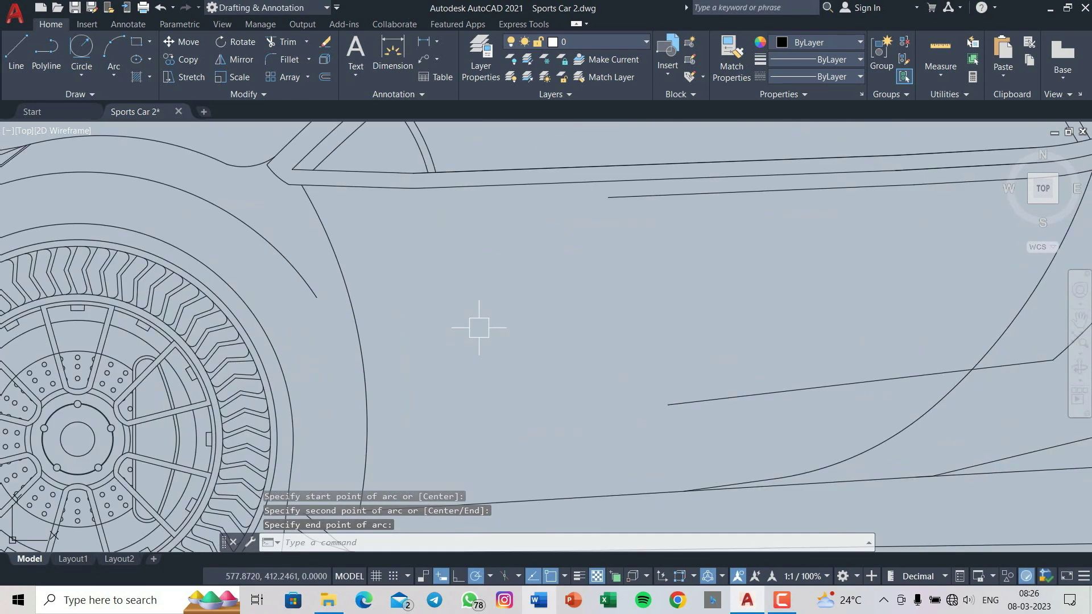
{"action": "scroll", "coordinate": [479, 319], "scroll_direction": "down", "scroll_amount": 1}
{"action": "scroll", "coordinate": [492, 306], "scroll_direction": "up", "scroll_amount": 1}
{"action": "scroll", "coordinate": [549, 291], "scroll_direction": "down", "scroll_amount": 1}
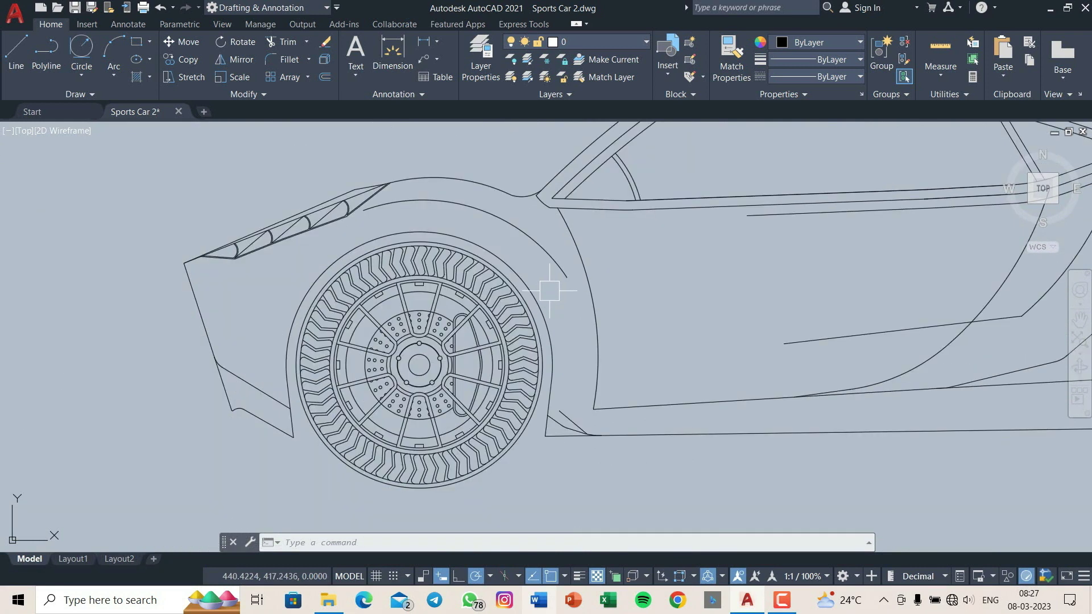
{"action": "scroll", "coordinate": [539, 283], "scroll_direction": "up", "scroll_amount": 4}
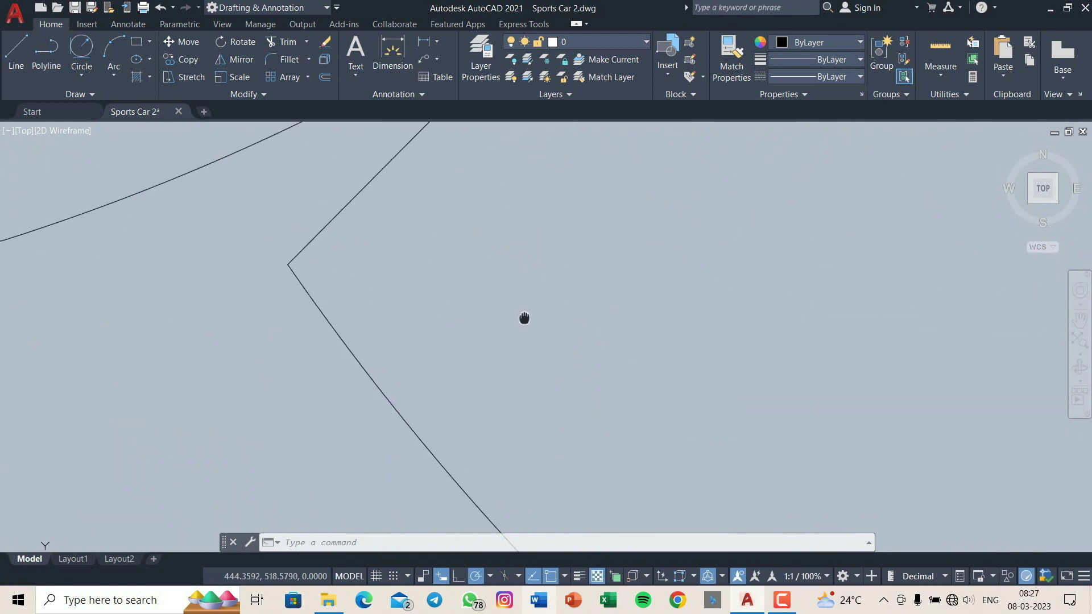
Step: Zoom in on the rear side vent and begin a vent line inside it
{"action": "scroll", "coordinate": [174, 172], "scroll_direction": "down", "scroll_amount": 5}
{"action": "scroll", "coordinate": [409, 370], "scroll_direction": "up", "scroll_amount": 3}
{"action": "scroll", "coordinate": [850, 163], "scroll_direction": "up", "scroll_amount": 2}
{"action": "scroll", "coordinate": [690, 290], "scroll_direction": "up", "scroll_amount": 2}
{"action": "type", "text": "ex"}
{"action": "key", "text": "Return"}
{"action": "key", "text": "Return"}
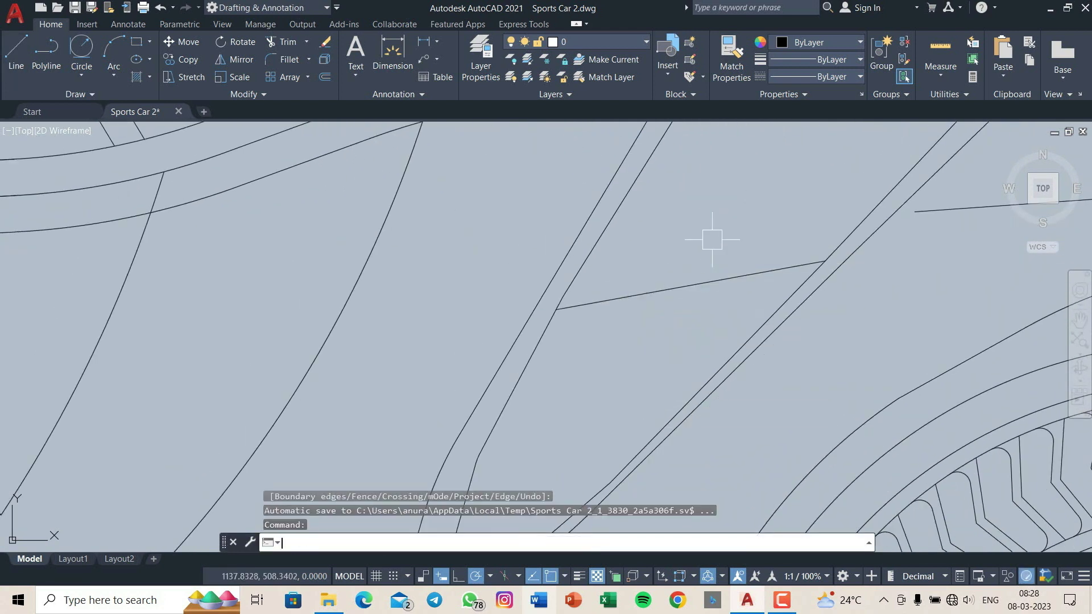
{"action": "type", "text": "l"}
{"action": "key", "text": "Return"}
{"action": "scroll", "coordinate": [432, 313], "scroll_direction": "up", "scroll_amount": 2}
{"action": "left_click", "coordinate": [432, 313]}
Step: Draw the first angled slat spanning the rear vent between its edges
{"action": "scroll", "coordinate": [648, 263], "scroll_direction": "down", "scroll_amount": 2}
{"action": "scroll", "coordinate": [811, 326], "scroll_direction": "up", "scroll_amount": 4}
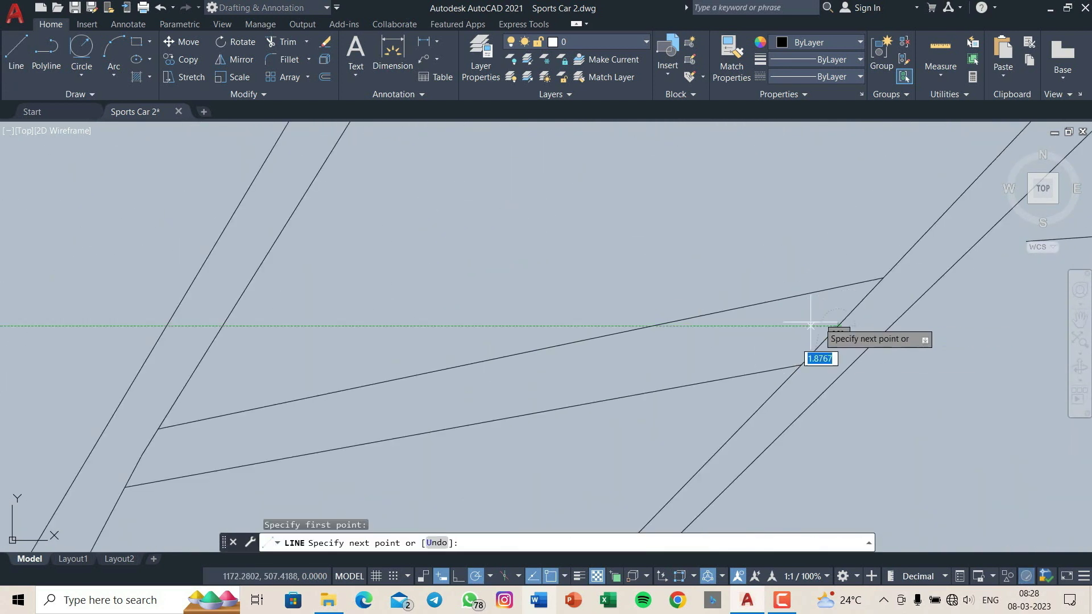
{"action": "scroll", "coordinate": [844, 317], "scroll_direction": "up", "scroll_amount": 3}
{"action": "scroll", "coordinate": [793, 254], "scroll_direction": "down", "scroll_amount": 3}
{"action": "scroll", "coordinate": [817, 317], "scroll_direction": "up", "scroll_amount": 3}
{"action": "scroll", "coordinate": [842, 342], "scroll_direction": "down", "scroll_amount": 1}
{"action": "left_click", "coordinate": [19, 57]}
{"action": "left_click", "coordinate": [597, 334]}
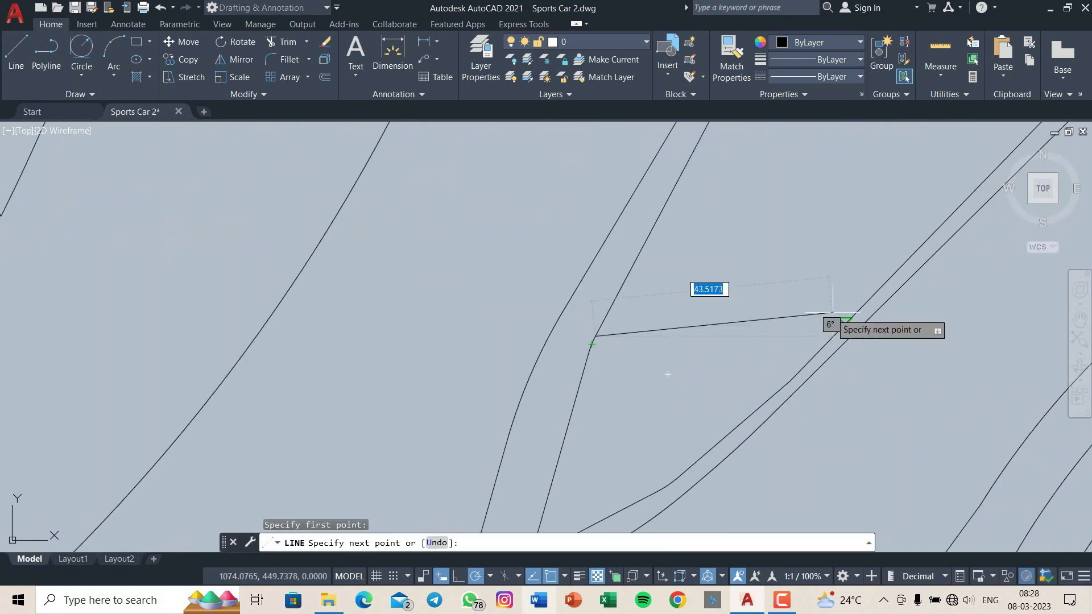
{"action": "left_click", "coordinate": [830, 315]}
{"action": "right_click", "coordinate": [740, 347]}
{"action": "left_click", "coordinate": [768, 356]}
Step: Add a second angled slat lower across the vent strips
{"action": "key", "text": "space"}
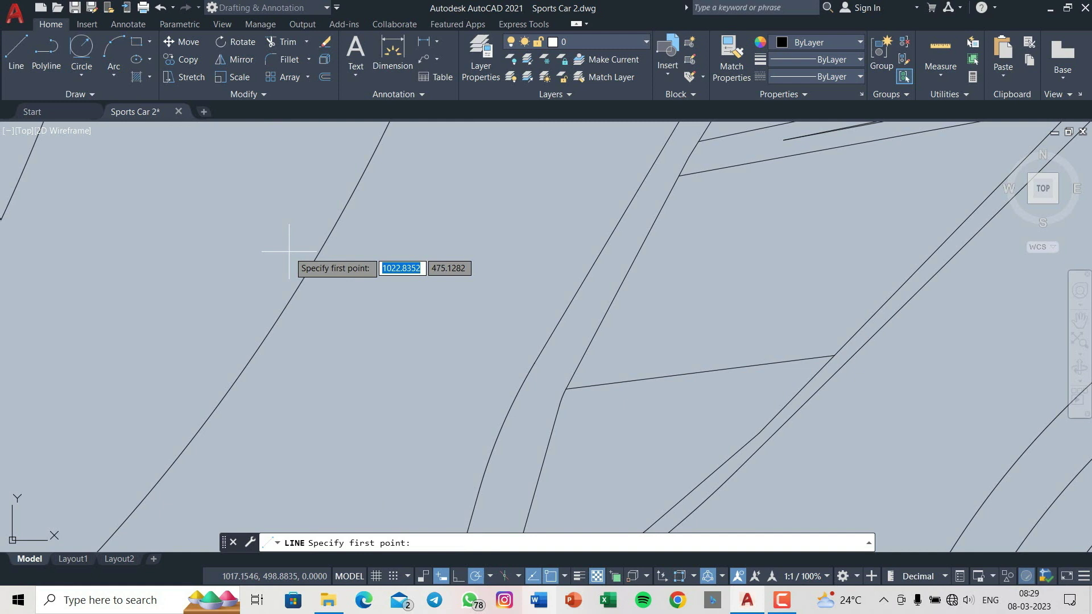
{"action": "left_click", "coordinate": [554, 429]}
{"action": "left_click", "coordinate": [802, 388]}
{"action": "key", "text": "space"}
Step: Draw a third multi-point slat line across the vent
{"action": "scroll", "coordinate": [820, 365], "scroll_direction": "up", "scroll_amount": 4}
{"action": "key", "text": "space"}
{"action": "left_click", "coordinate": [808, 391]}
{"action": "left_click", "coordinate": [227, 470]}
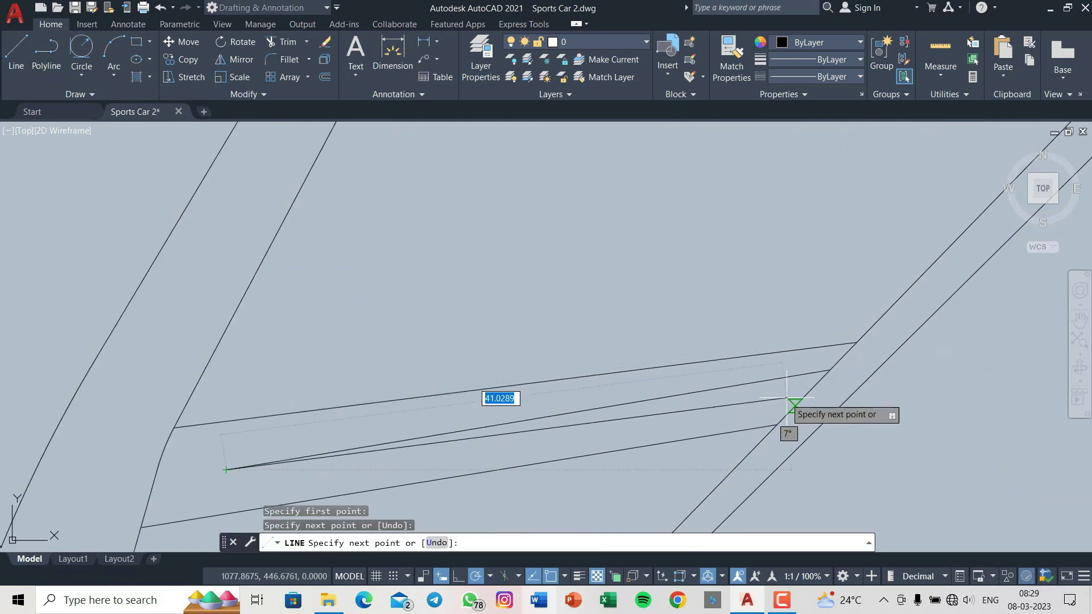
{"action": "left_click", "coordinate": [800, 376]}
{"action": "right_click", "coordinate": [815, 373]}
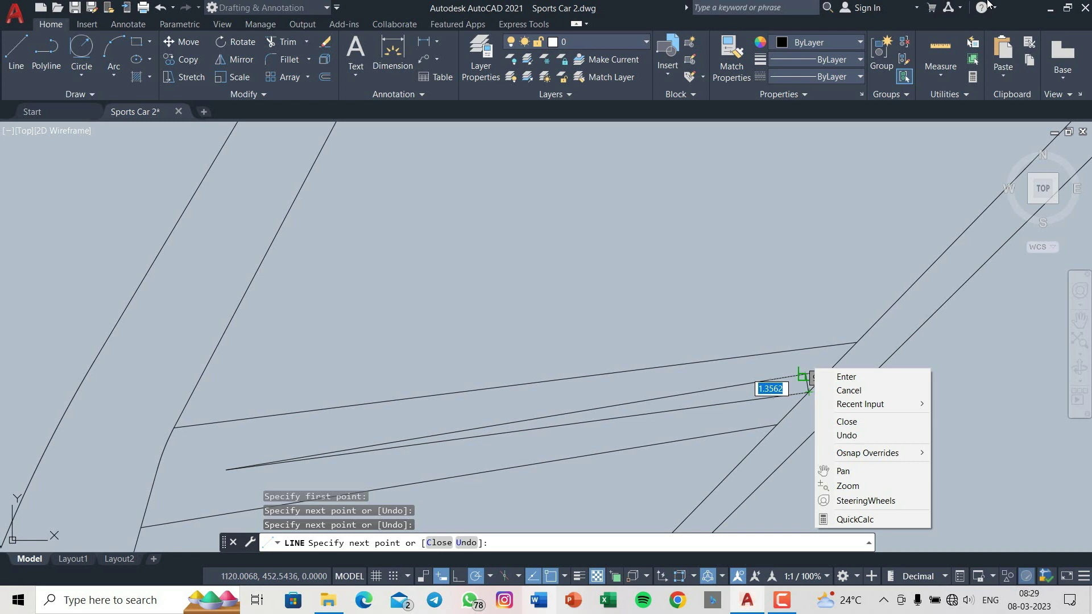
{"action": "left_click", "coordinate": [846, 377]}
{"action": "left_click", "coordinate": [882, 376]}
{"action": "key", "text": "Escape"}
{"action": "key", "text": "Escape"}
Step: Add a further angled slat rising across the upper part of the vent
{"action": "scroll", "coordinate": [904, 357], "scroll_direction": "up", "scroll_amount": 3}
{"action": "scroll", "coordinate": [904, 357], "scroll_direction": "down", "scroll_amount": 3}
{"action": "scroll", "coordinate": [796, 284], "scroll_direction": "up", "scroll_amount": 3}
{"action": "left_click", "coordinate": [16, 54]}
{"action": "left_click", "coordinate": [891, 259]}
{"action": "key", "text": "Return"}
{"action": "key", "text": "Return"}
{"action": "left_click", "coordinate": [556, 325]}
{"action": "left_click", "coordinate": [853, 256]}
{"action": "key", "text": "Return"}
{"action": "scroll", "coordinate": [654, 281], "scroll_direction": "down", "scroll_amount": 3}
Step: Draw one more angled louvre line across the rear intake, then centre the whole car in view
{"action": "middle_click_drag", "start_coordinate": [653, 280], "coordinate": [643, 332]}
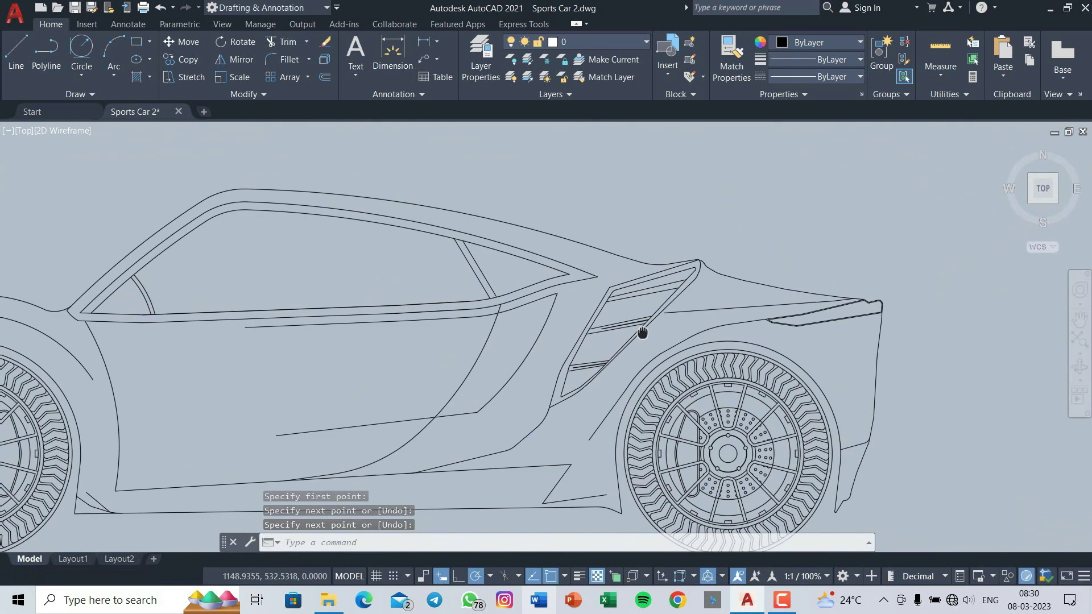
{"action": "scroll", "coordinate": [642, 333], "scroll_direction": "up", "scroll_amount": 5}
{"action": "key", "text": "Return"}
{"action": "left_click", "coordinate": [603, 300]}
{"action": "scroll", "coordinate": [447, 317], "scroll_direction": "up", "scroll_amount": 3}
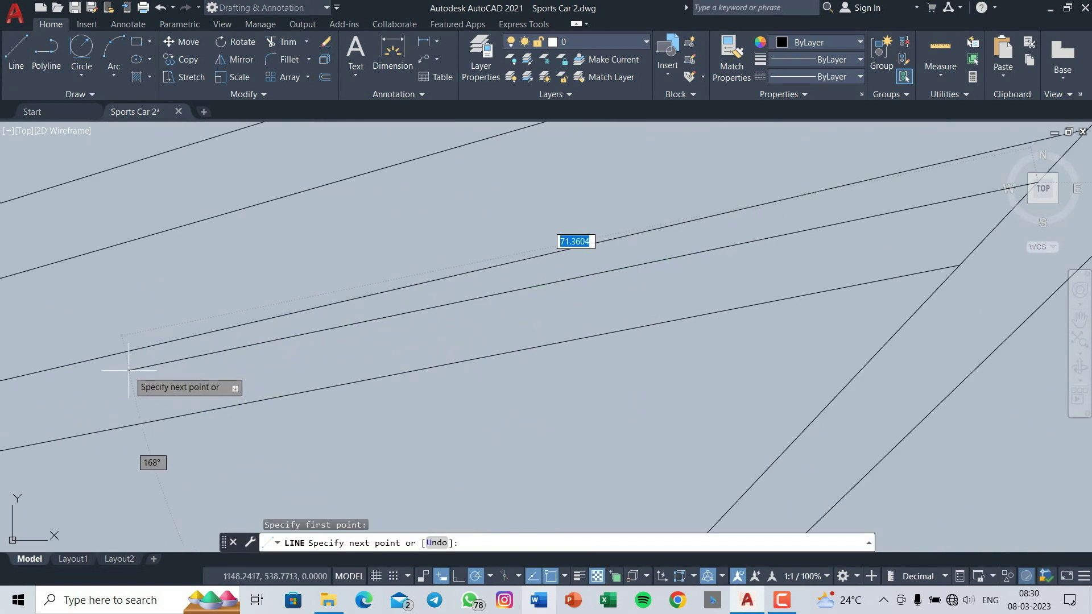
{"action": "left_click", "coordinate": [128, 369]}
{"action": "left_click", "coordinate": [865, 263]}
{"action": "scroll", "coordinate": [842, 268], "scroll_direction": "down", "scroll_amount": 3}
{"action": "key", "text": "Return"}
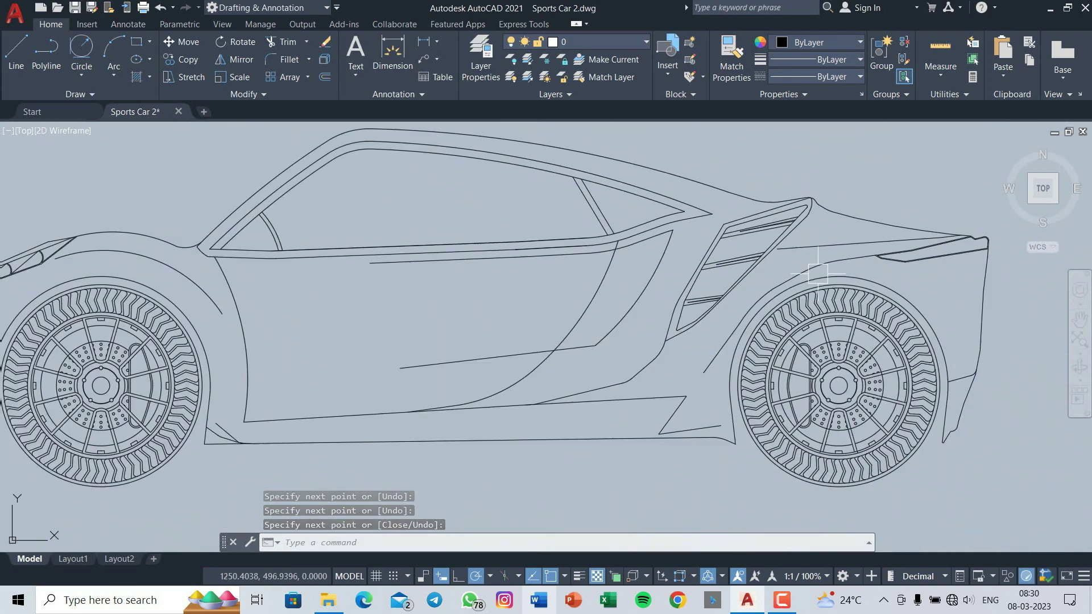
{"action": "middle_click_drag", "start_coordinate": [818, 273], "coordinate": [880, 290]}
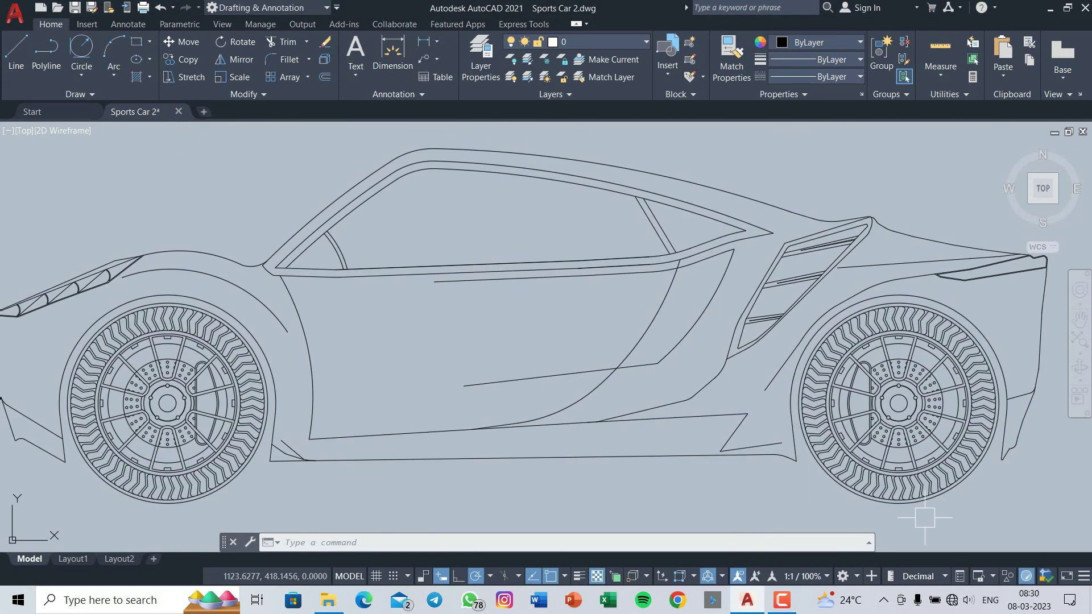